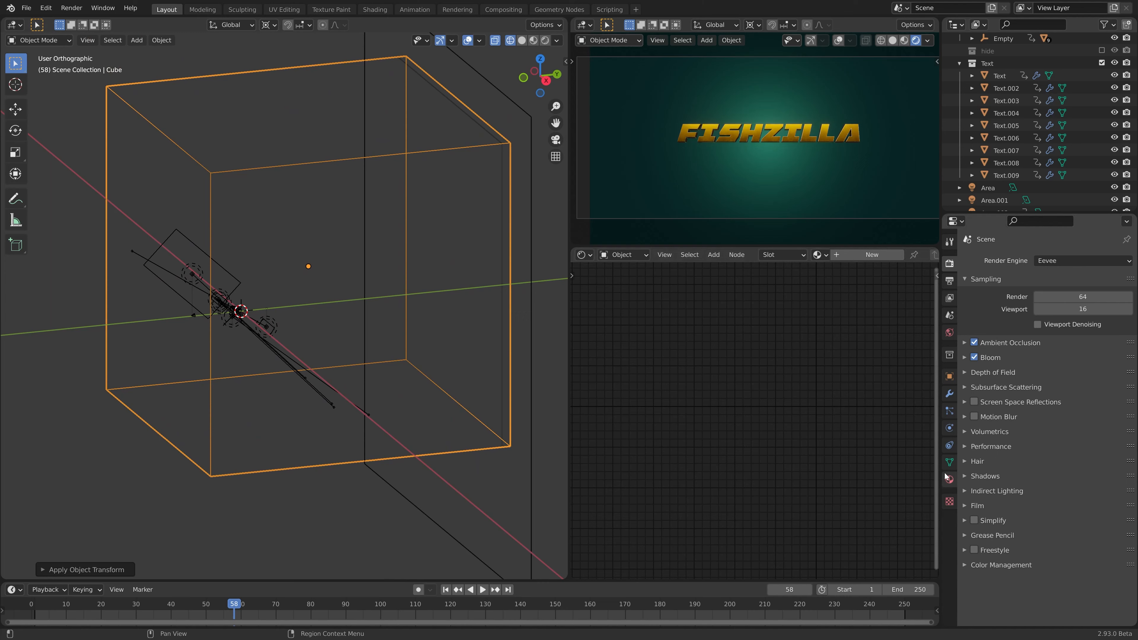
Create a new material on the cube and name it "effects"
click(950, 479)
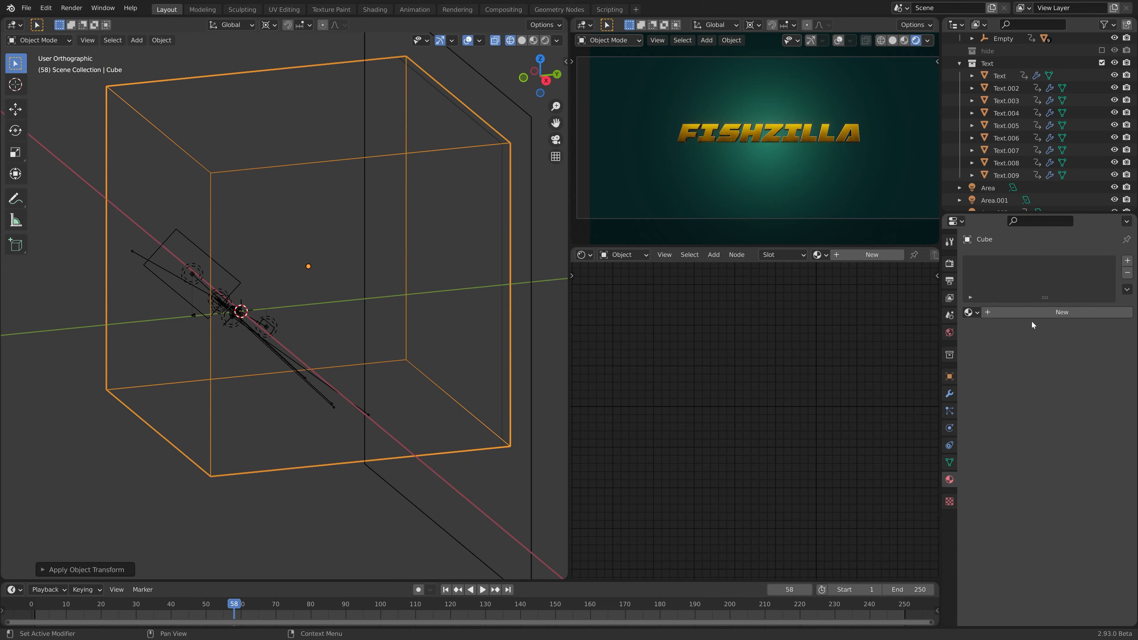
click(1040, 314)
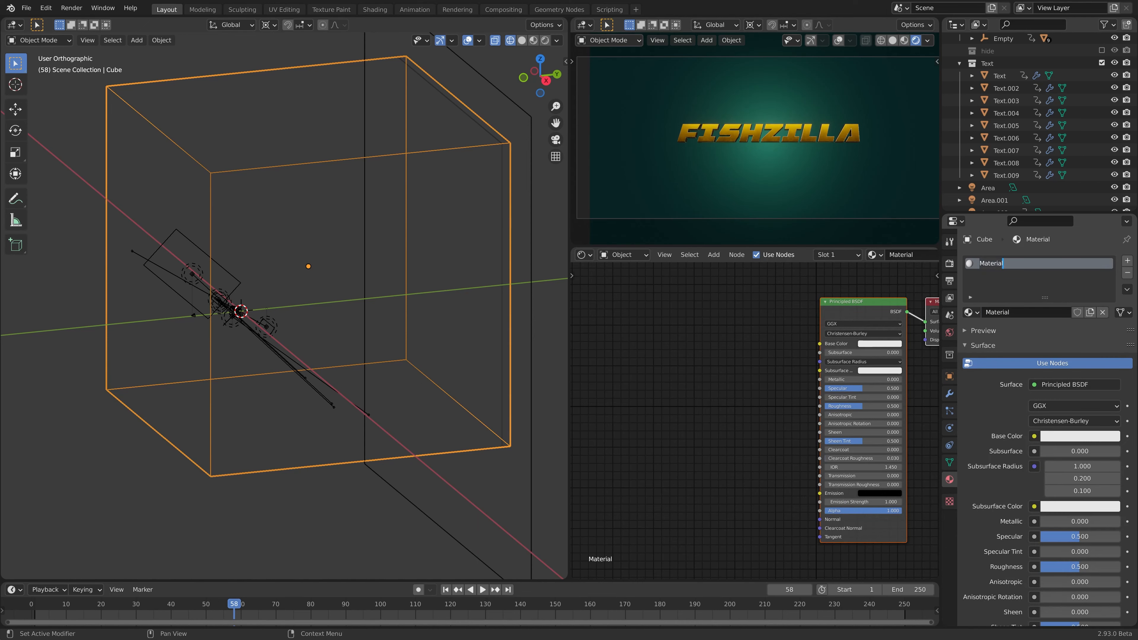
text(effects)
key(Return)
Replace the Principled BSDF with a Principled Volume shader and connect it to the Material Output's Volume input
middle_drag(698, 330, 602, 328)
click(755, 304)
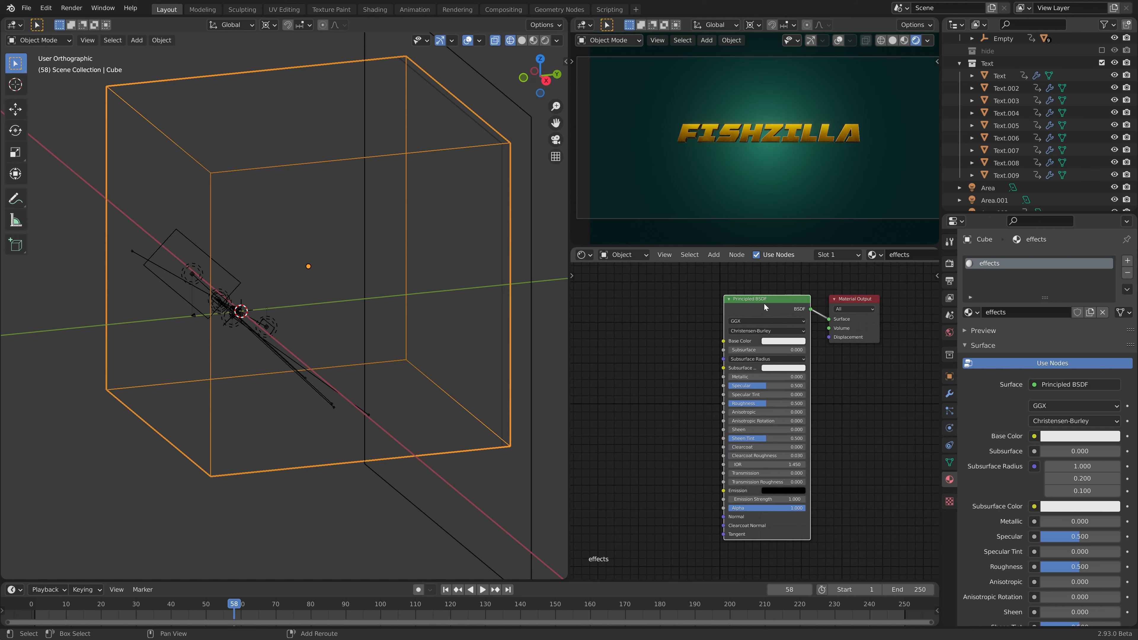
key(shift+s)
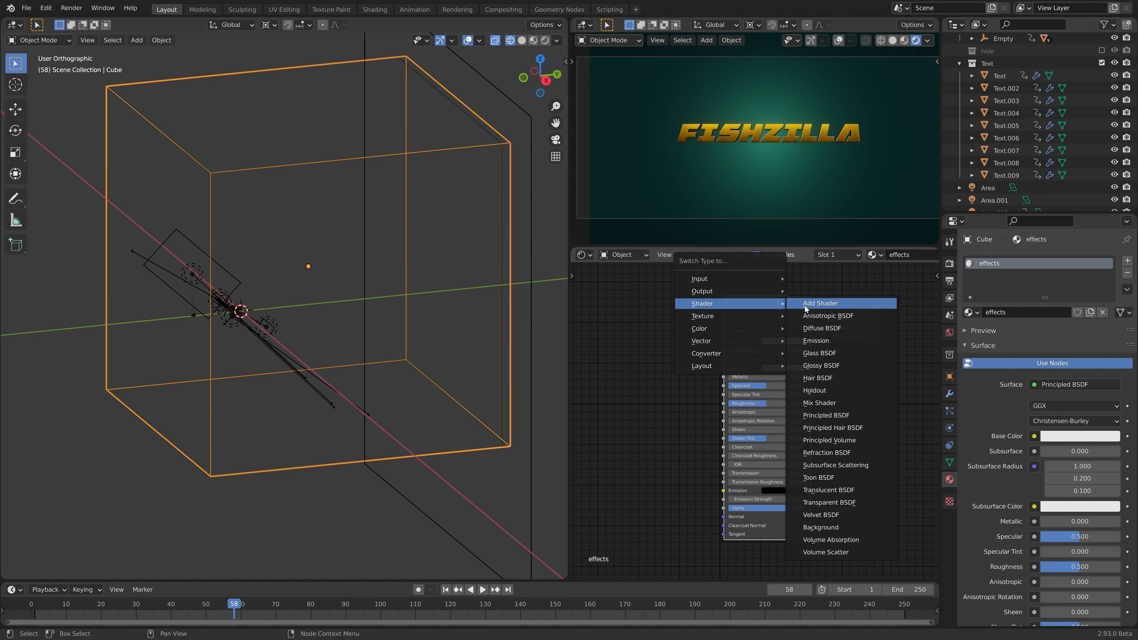
click(847, 440)
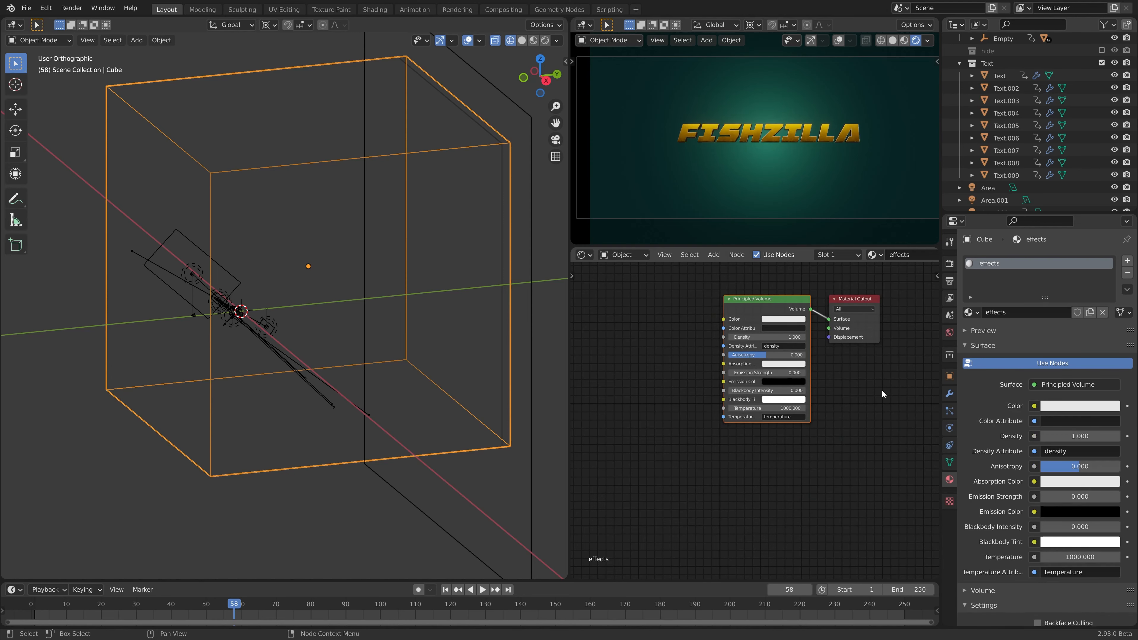
drag(829, 319, 829, 328)
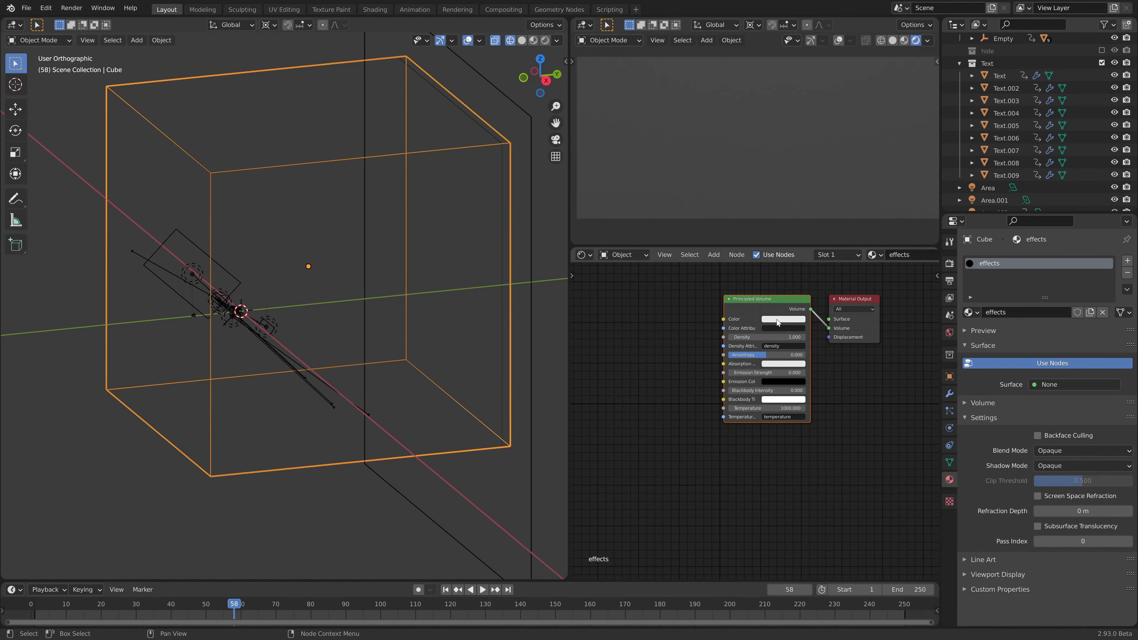
drag(758, 301, 763, 342)
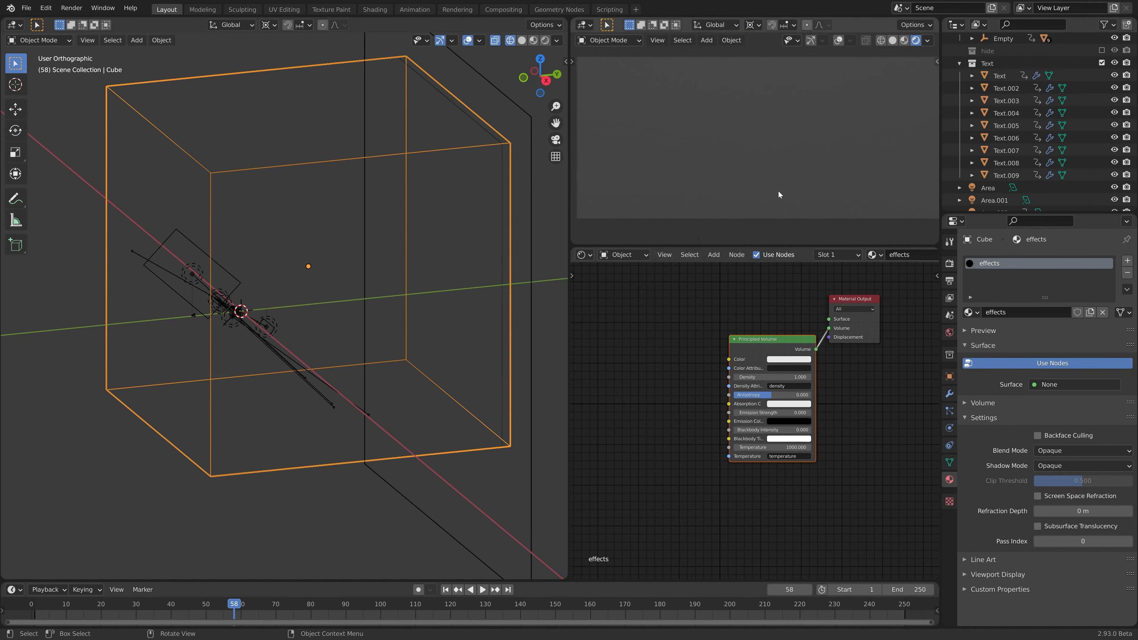
Widen the node editor and rendered preview areas and try a Principled Volume density of about 0.13
drag(570, 314, 496, 313)
drag(738, 373, 701, 377)
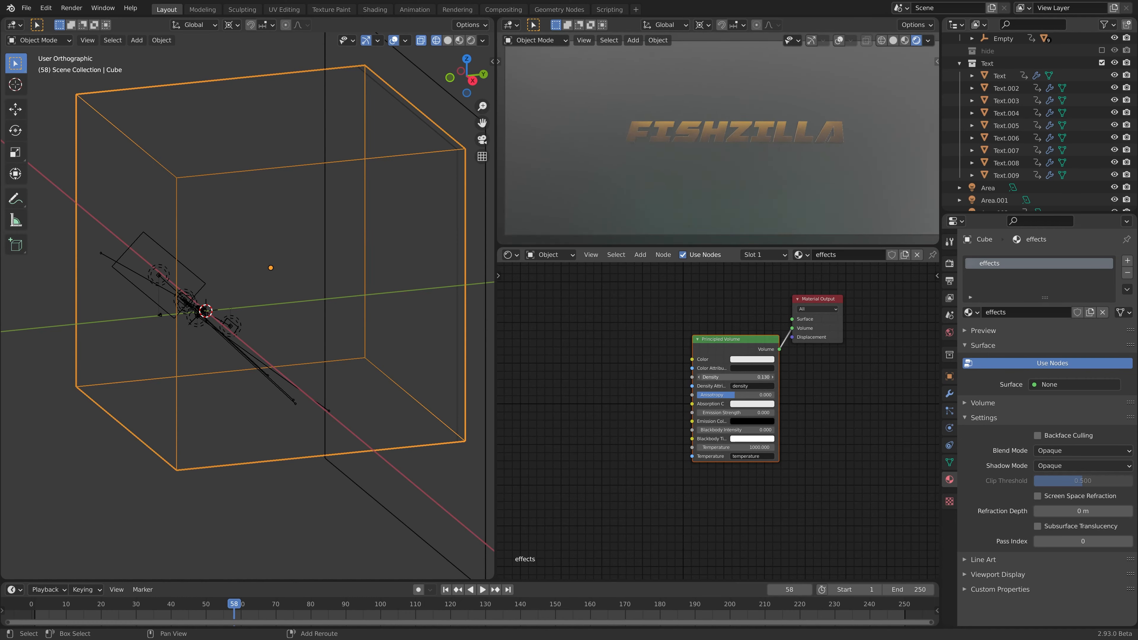
key(Escape)
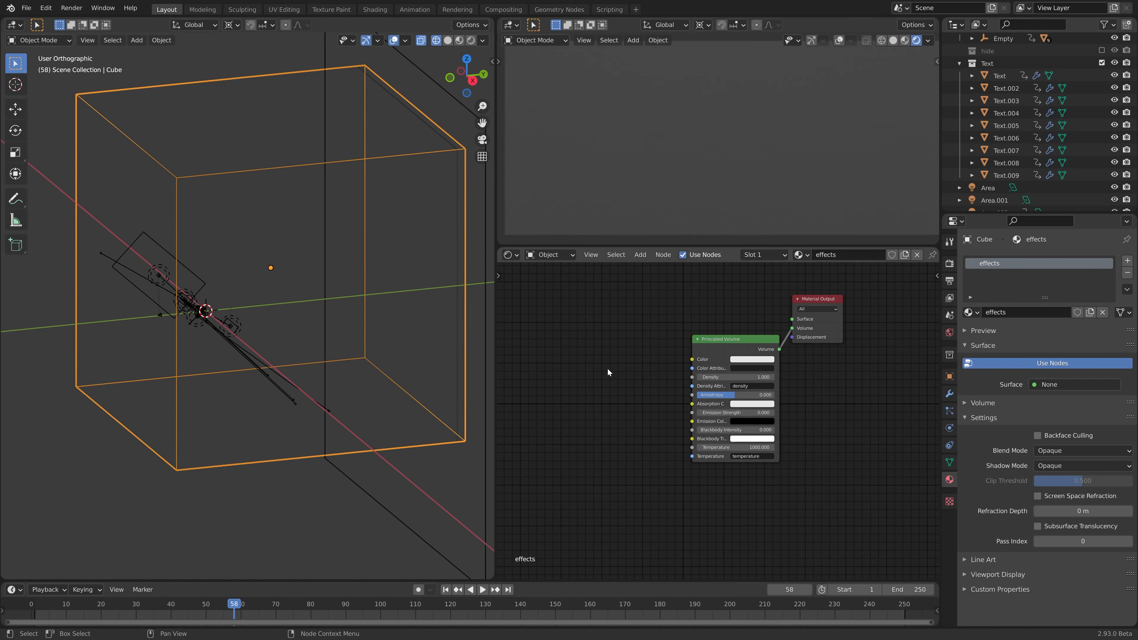
Add a Voronoi Texture node beside the Principled Volume shader in the effects material
middle_drag(607, 368, 637, 369)
scroll(647, 369, up, 2)
key(shift+a)
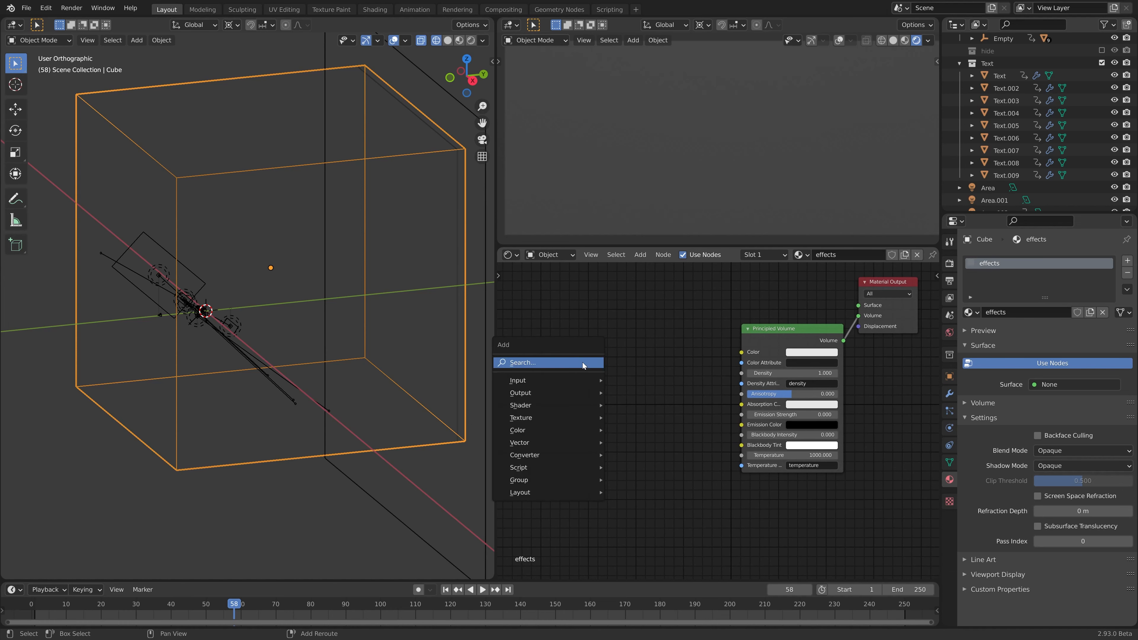
click(584, 365)
text(vor)
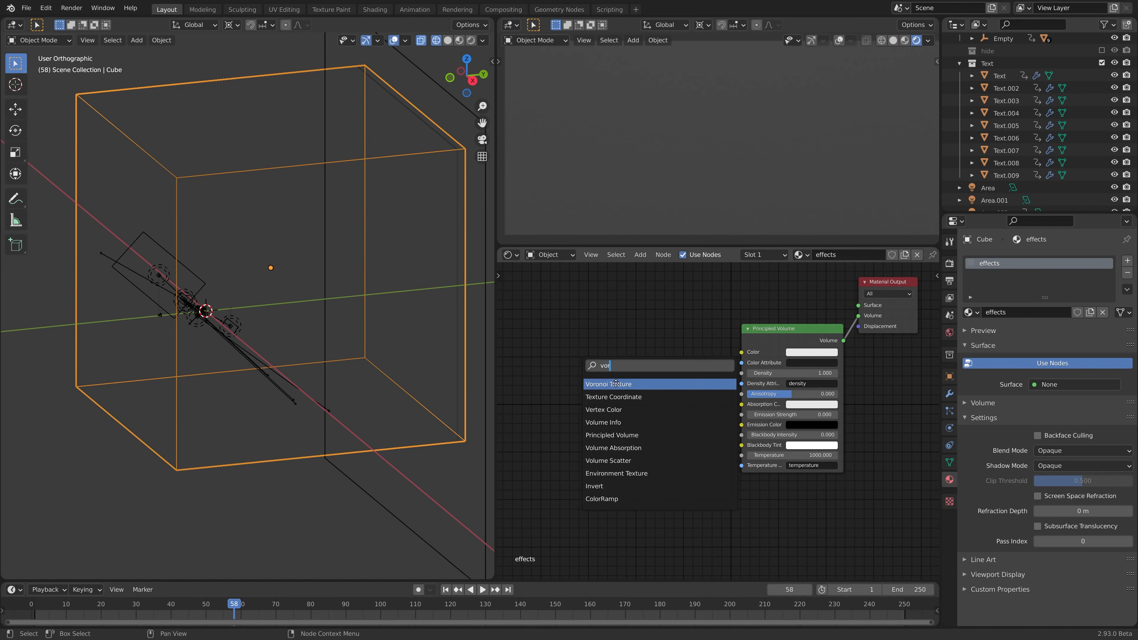
click(616, 383)
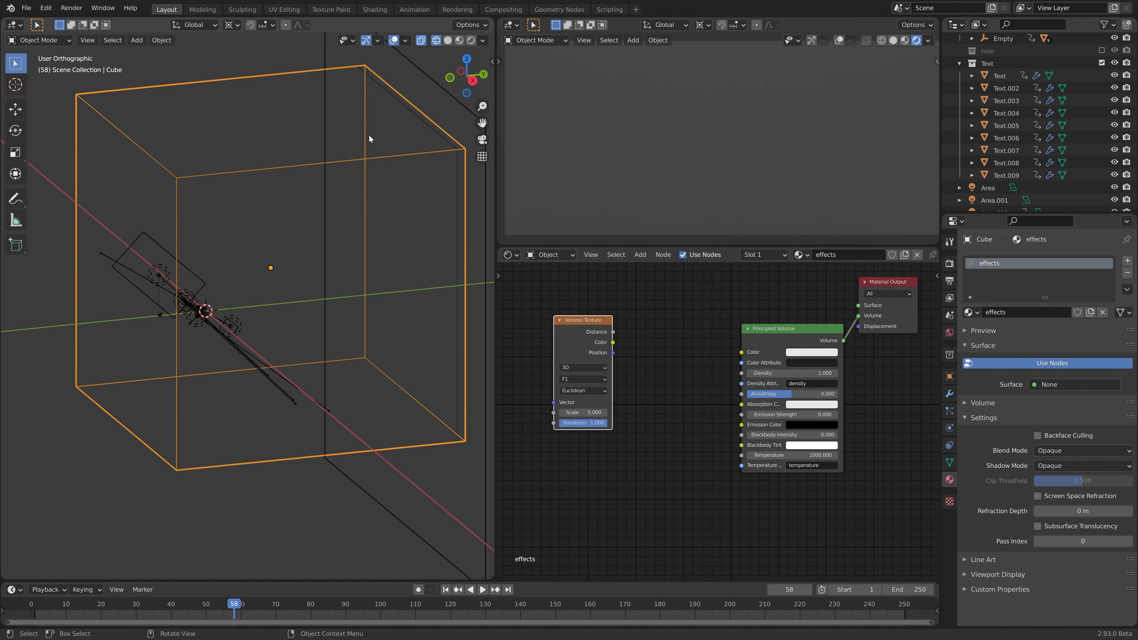
Switch the large 3D viewport to Material Preview shading and preview the Voronoi Texture on the cube
click(459, 40)
mouse_move(423, 167)
middle_down()
mouse_move(297, 218)
mouse_move(433, 259)
middle_up()
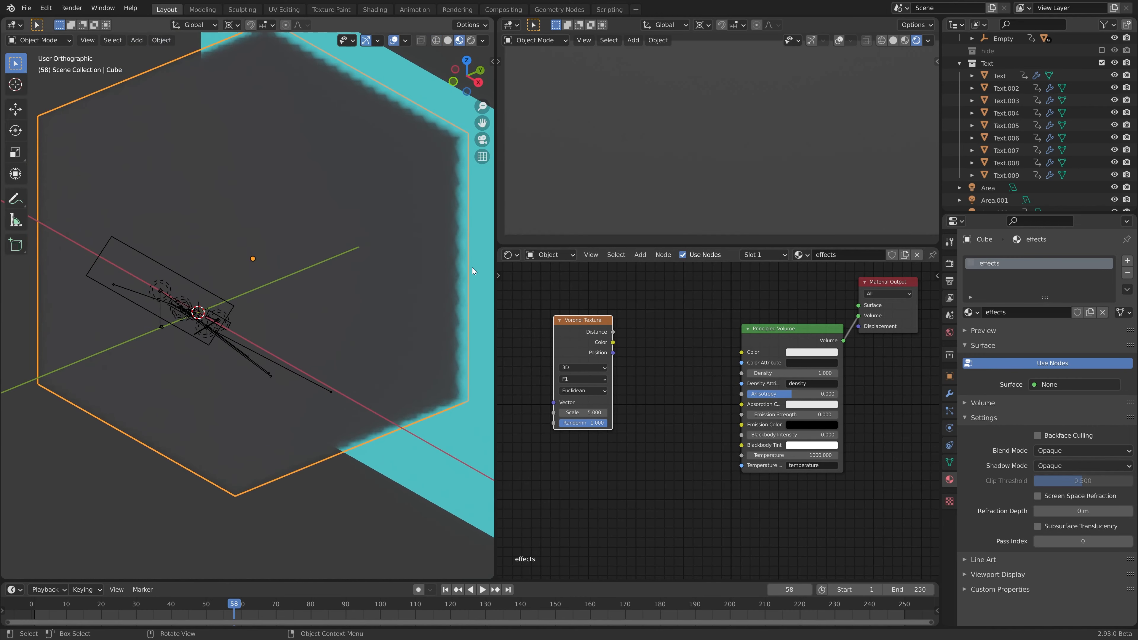
ctrl+shift+click(585, 336)
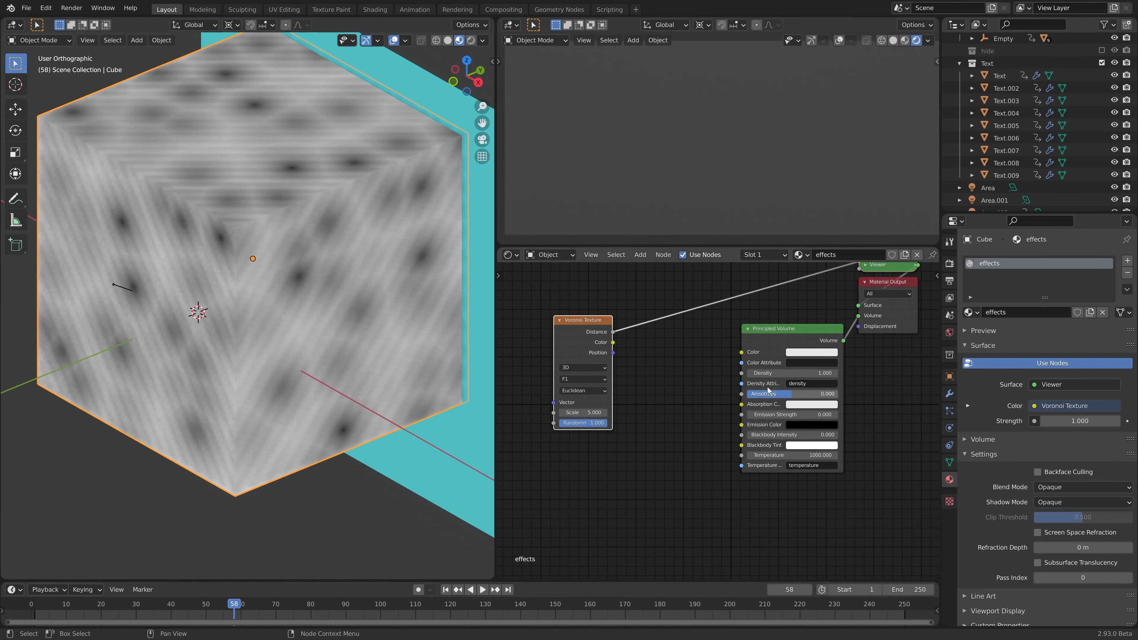
Connect the Voronoi Texture's Distance output to the Principled Volume's Density and preview the volume shader again
drag(613, 331, 741, 372)
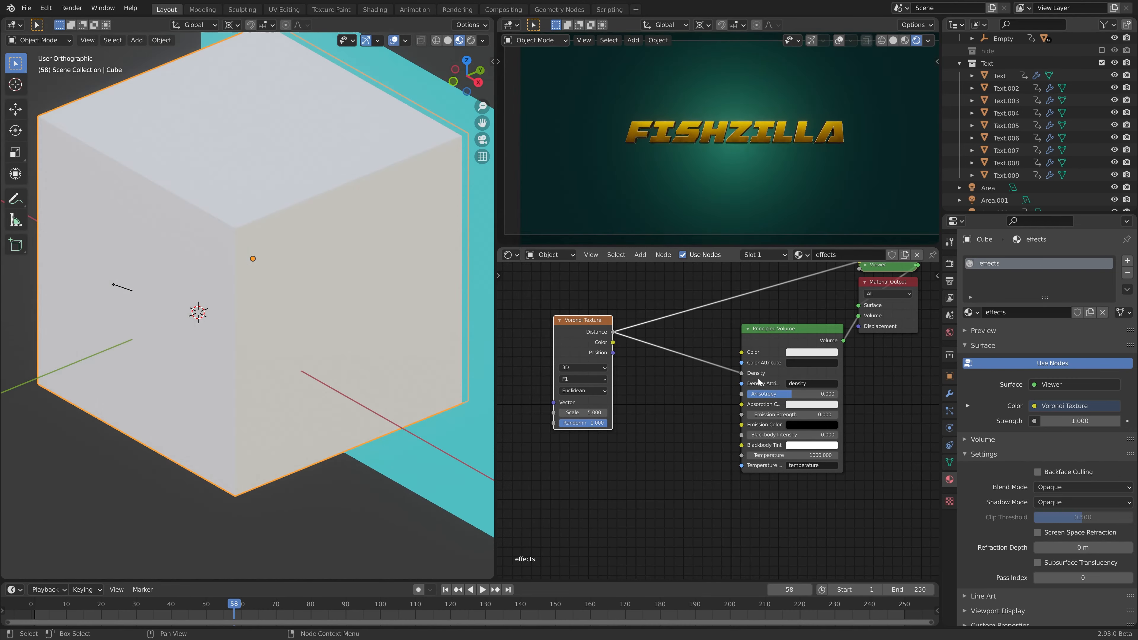
ctrl+shift+click(818, 335)
click(652, 463)
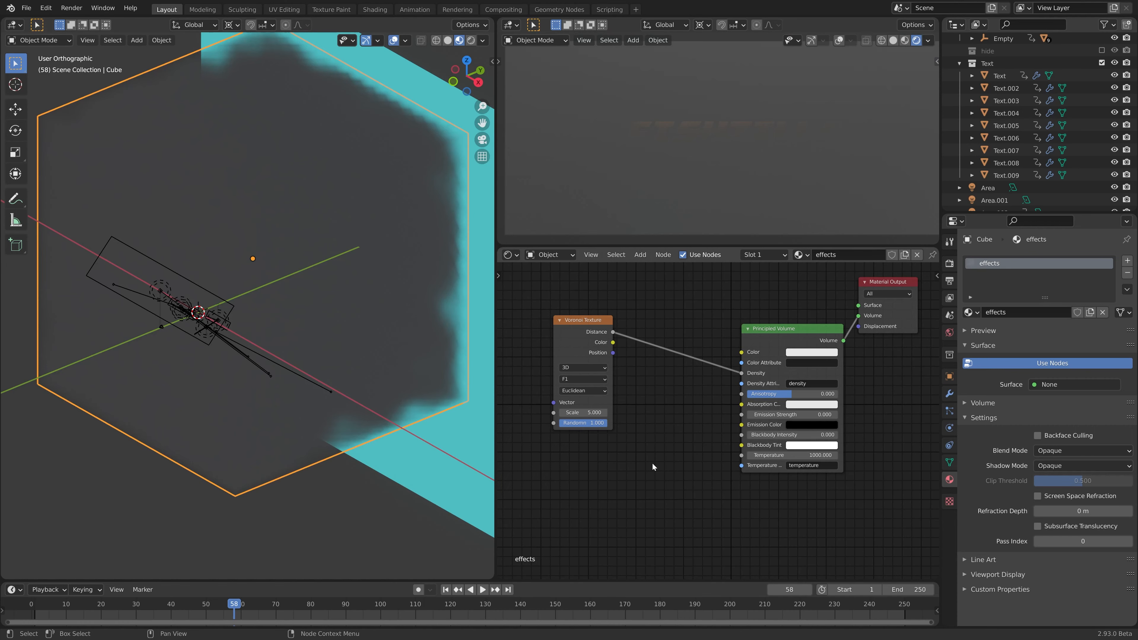
Add a Gamma node on the link between the Voronoi Texture and the Principled Volume's Density
key(shift+a)
text(s)
text(ga)
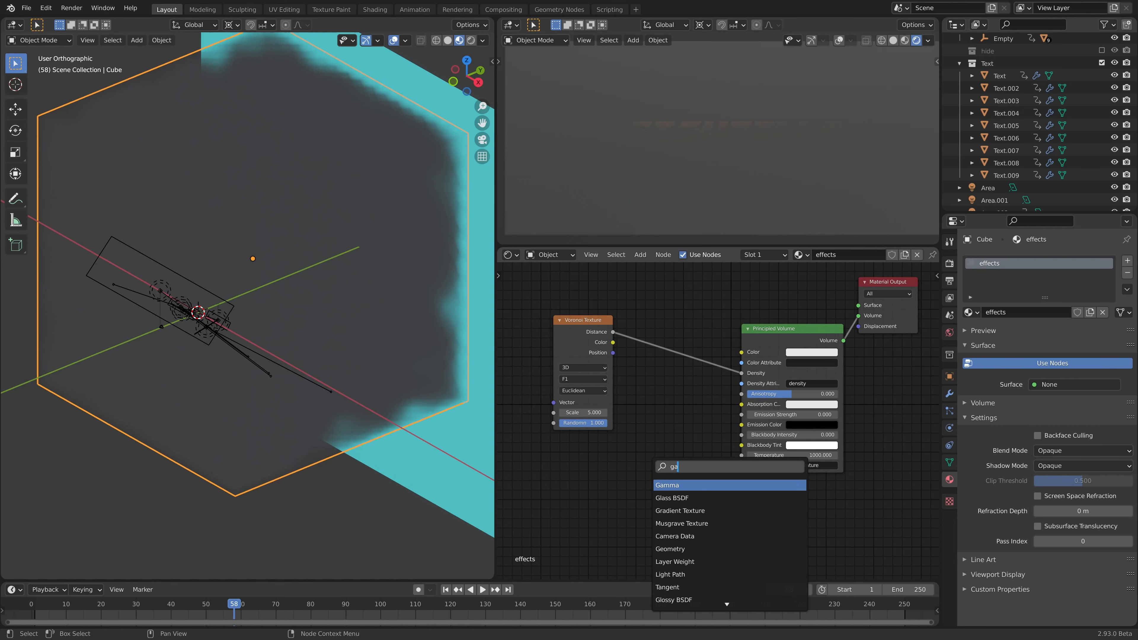
key(Return)
click(674, 361)
Set the Gamma node's gamma to 7.8 and the Voronoi Texture's scale to 20.4
double_click(678, 371)
text(2.5)
key(Return)
drag(678, 371, 846, 372)
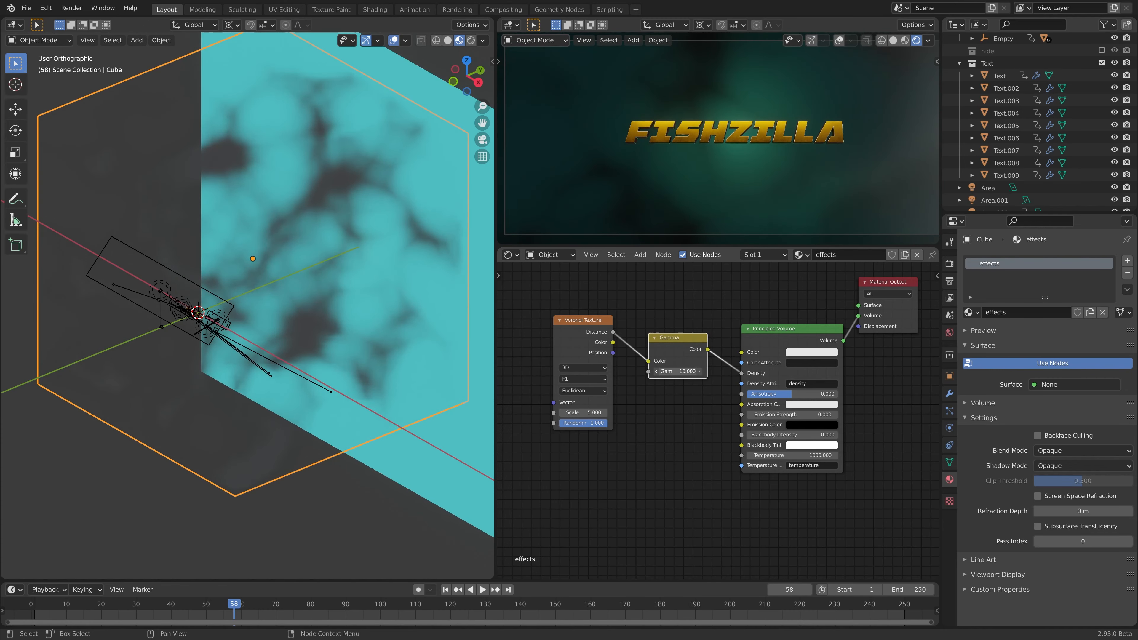
drag(580, 413, 650, 414)
drag(678, 372, 654, 372)
middle_drag(287, 287, 267, 300)
Change the Principled Volume's color to a bright mint green
middle_drag(699, 439, 746, 439)
click(859, 353)
drag(871, 232, 868, 232)
click(726, 371)
Add a point light and move it along the Y axis toward the background plane
middle_drag(287, 287, 260, 287)
key(shift+a)
key(g)
key(y)
Set the point light's power to 1000 W and its color to a pale aqua green
double_click(1074, 341)
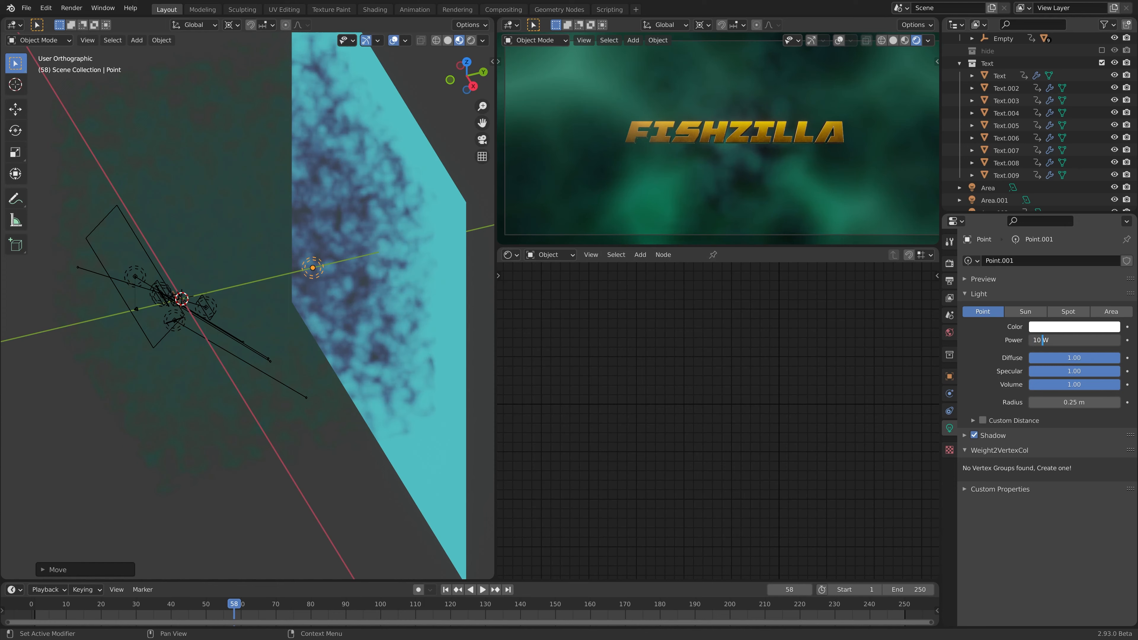
text(000)
key(Return)
double_click(1074, 340)
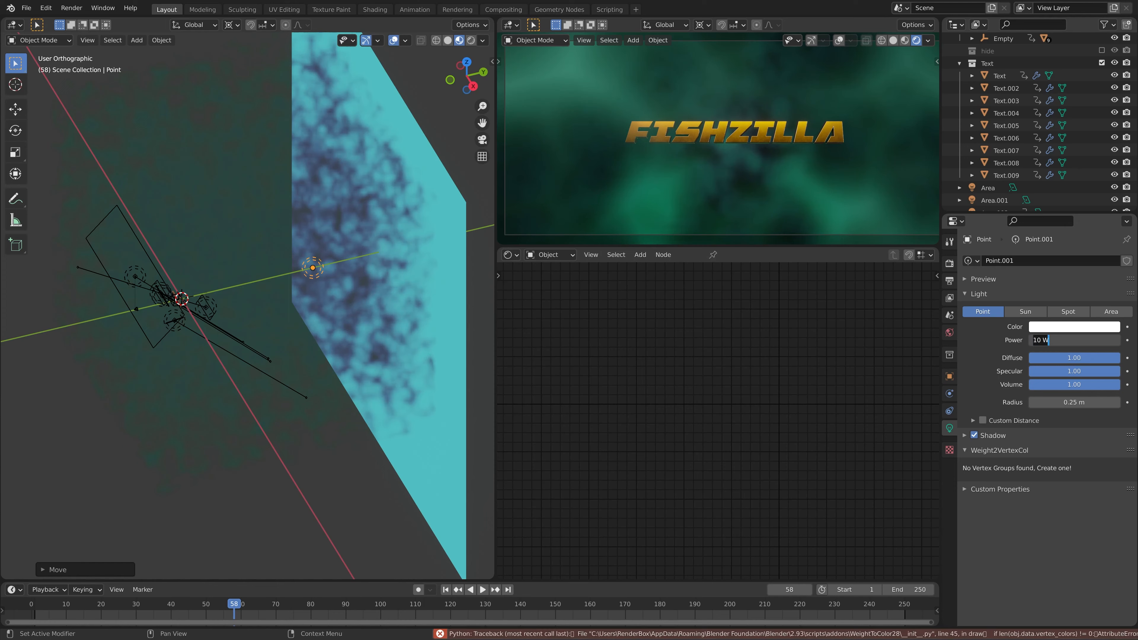
text(1000)
key(Return)
click(1074, 327)
drag(1044, 197, 1061, 181)
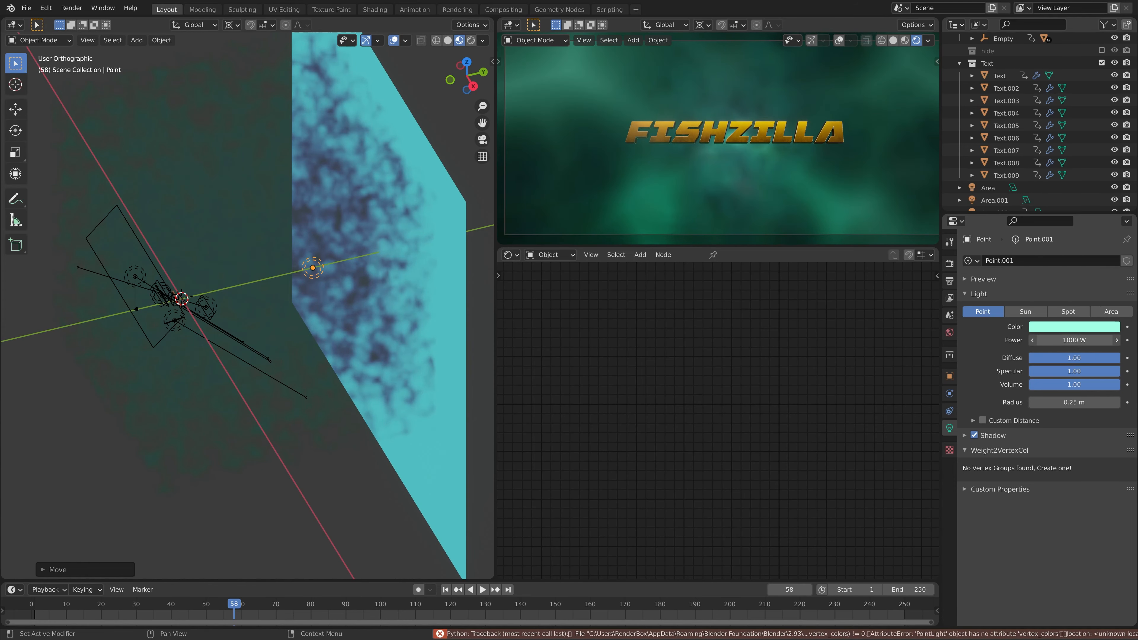
Reposition the point light in the front view
key(KP_1)
key(g)
click(379, 263)
Play the animation from the first frame in the rendered camera view to check the foggy background
middle_drag(837, 140, 796, 161)
key(KP_0)
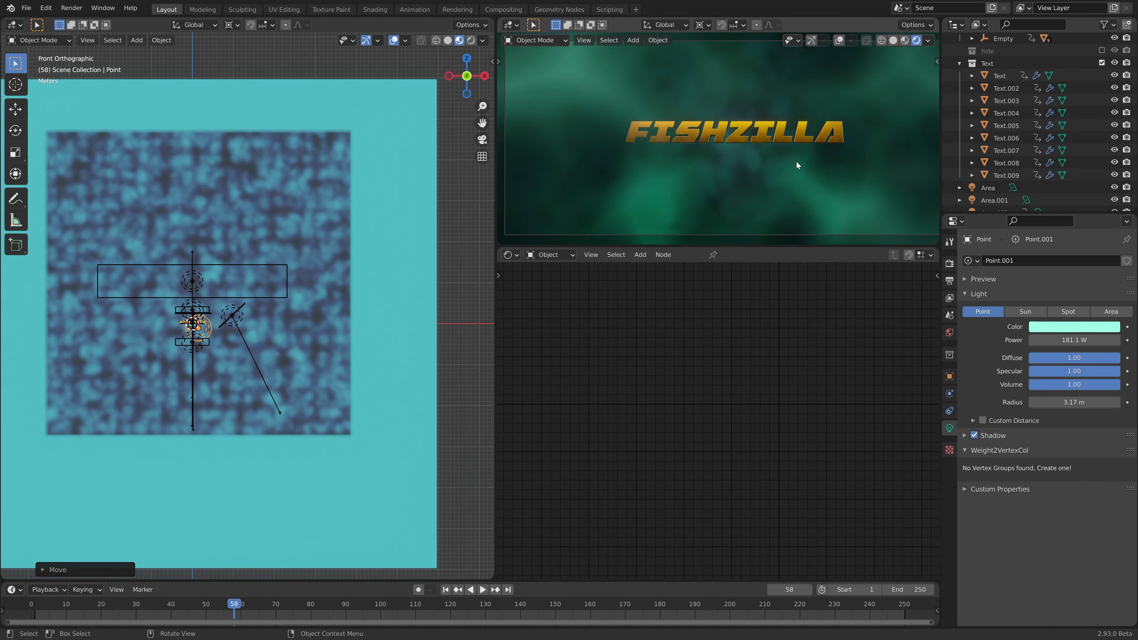
scroll(762, 188, down, 2)
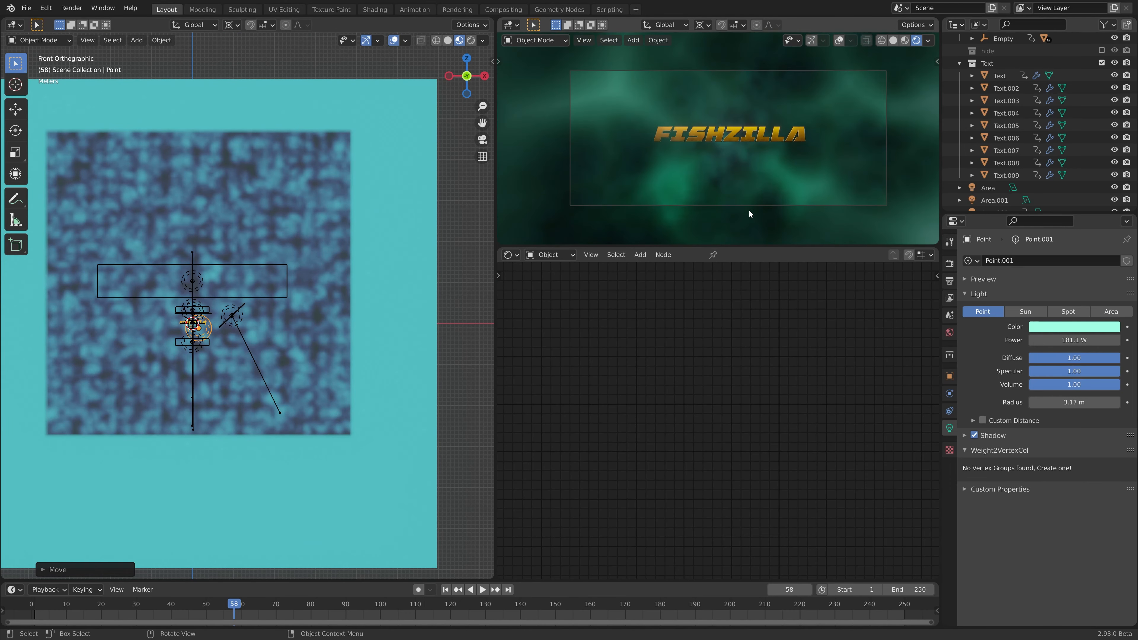
click(446, 590)
key(space)
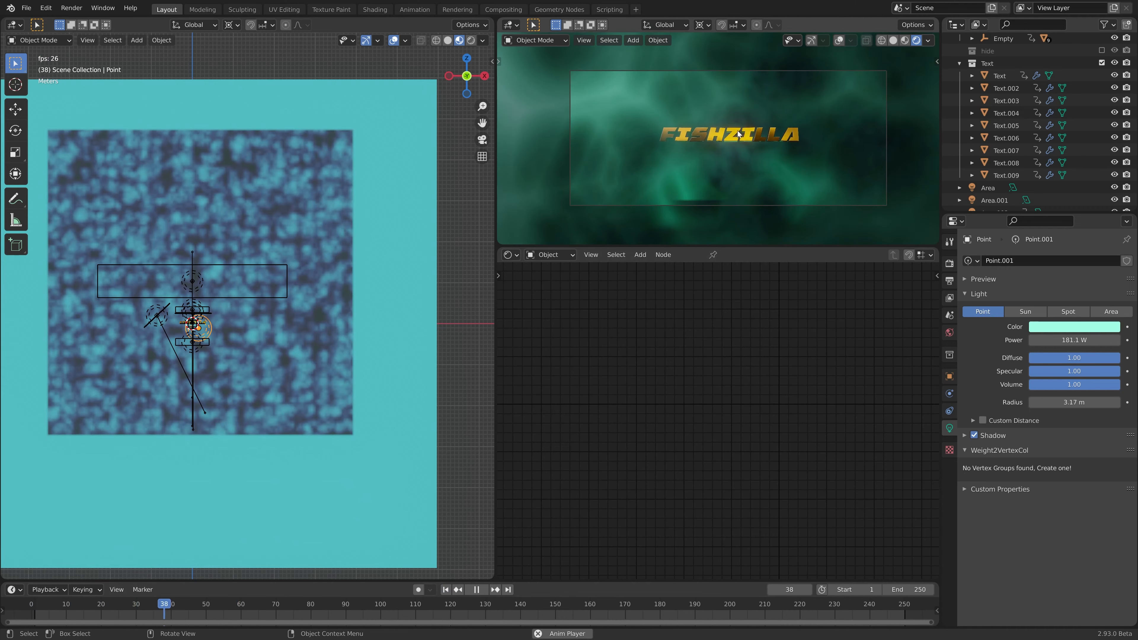
key(space)
Try Viewport Denoising during playback of the animation from the first frame and switch it off again
click(949, 264)
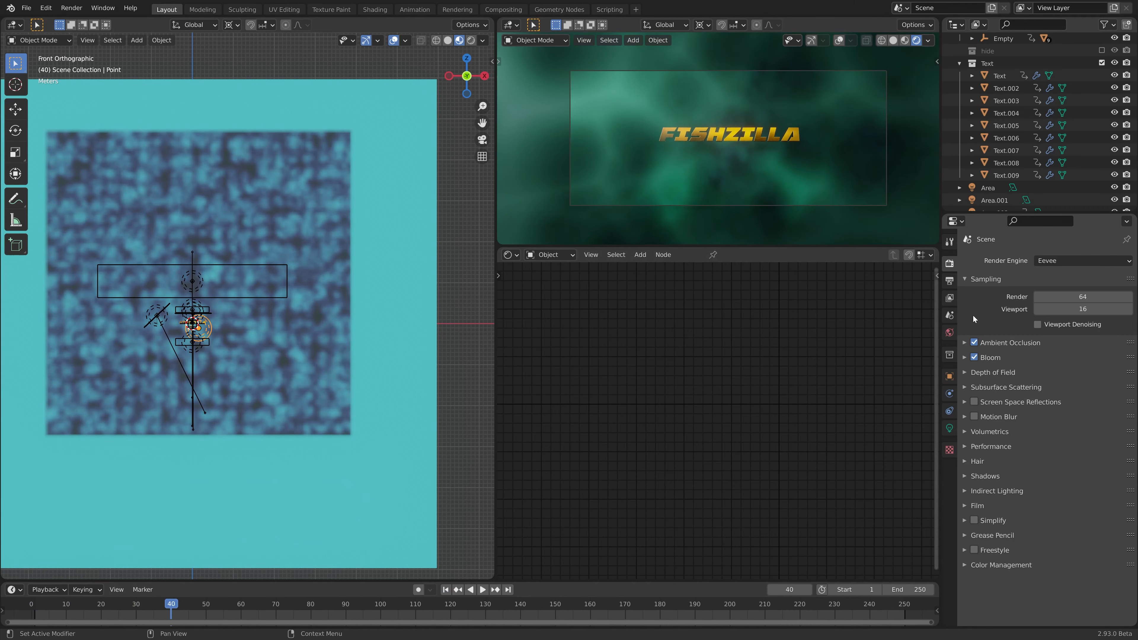
click(1037, 325)
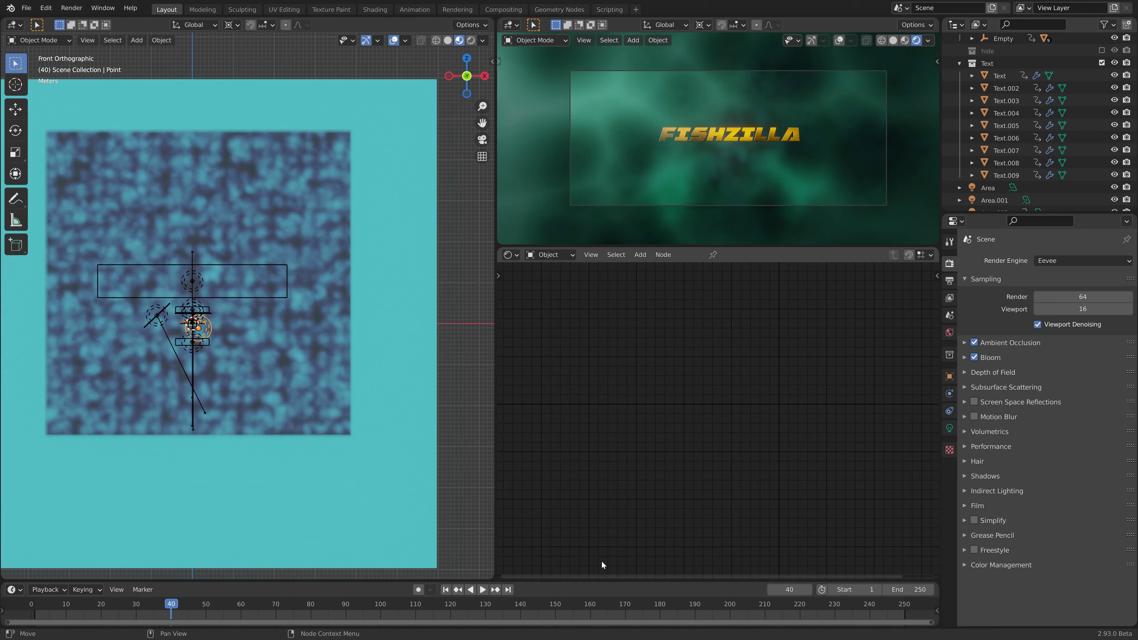
click(447, 590)
key(space)
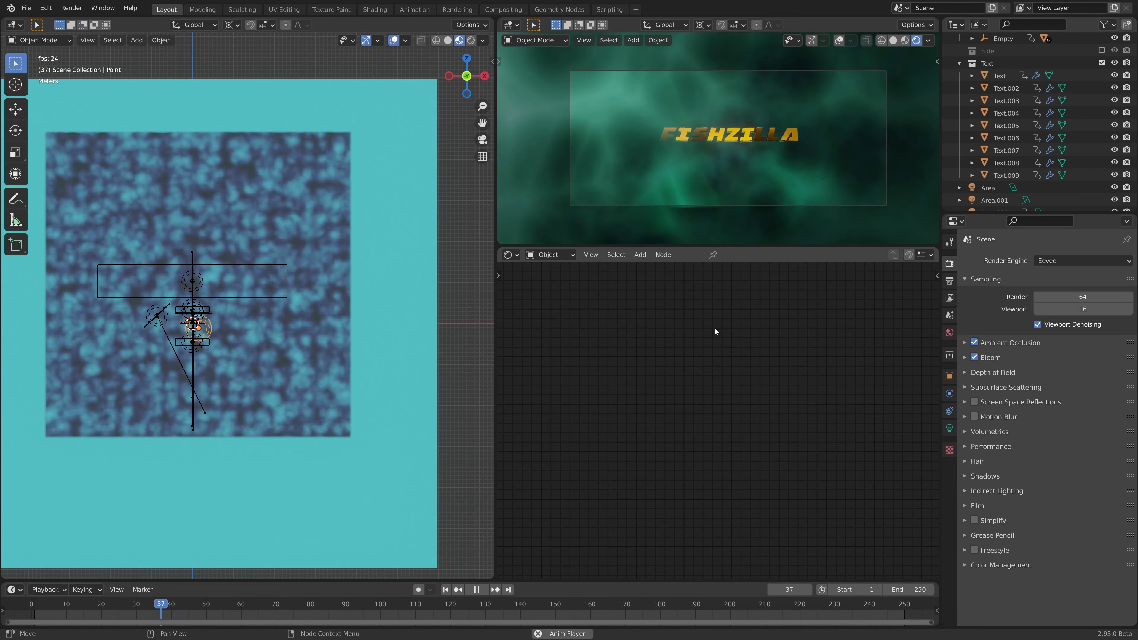
key(space)
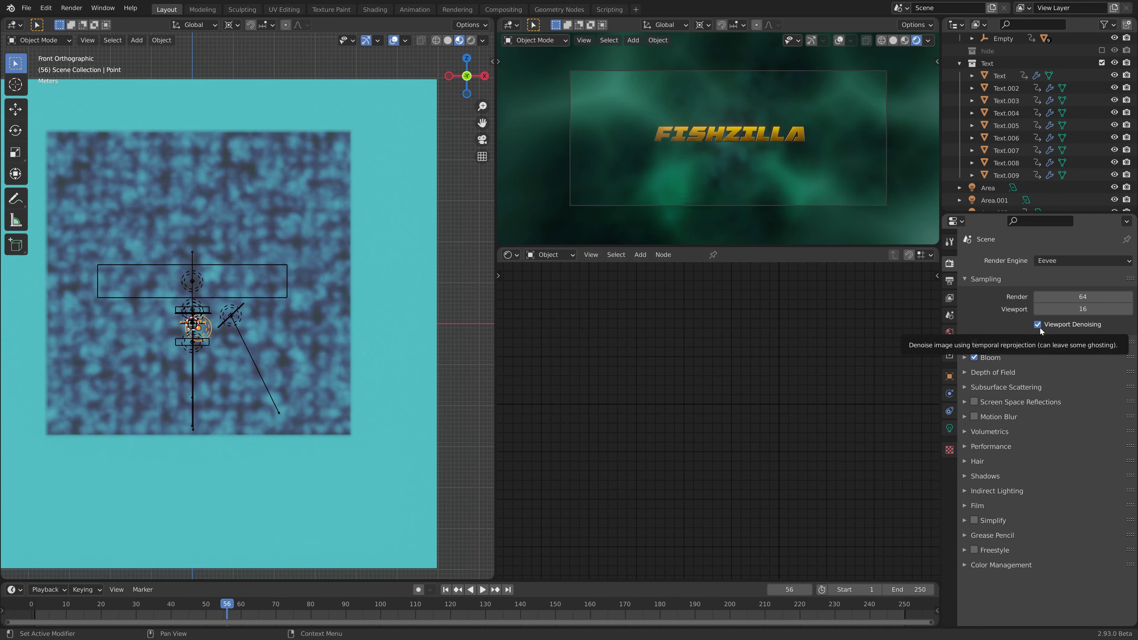
click(1037, 324)
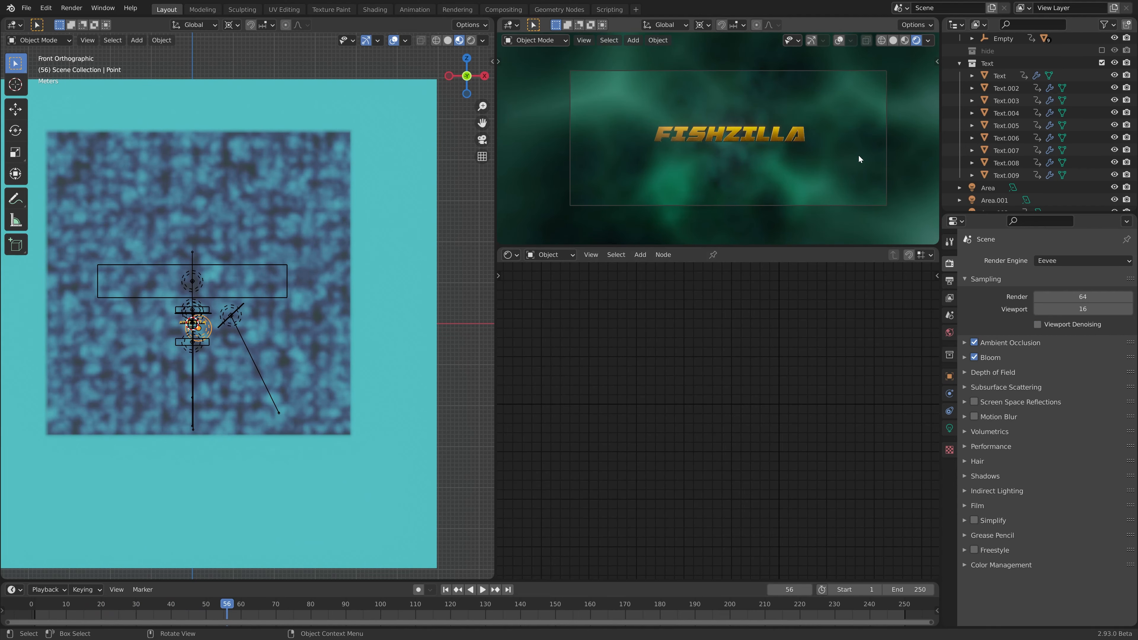
Add a Noise Texture node to the cube's effects material and place it below and before the Voronoi Texture
key(Home)
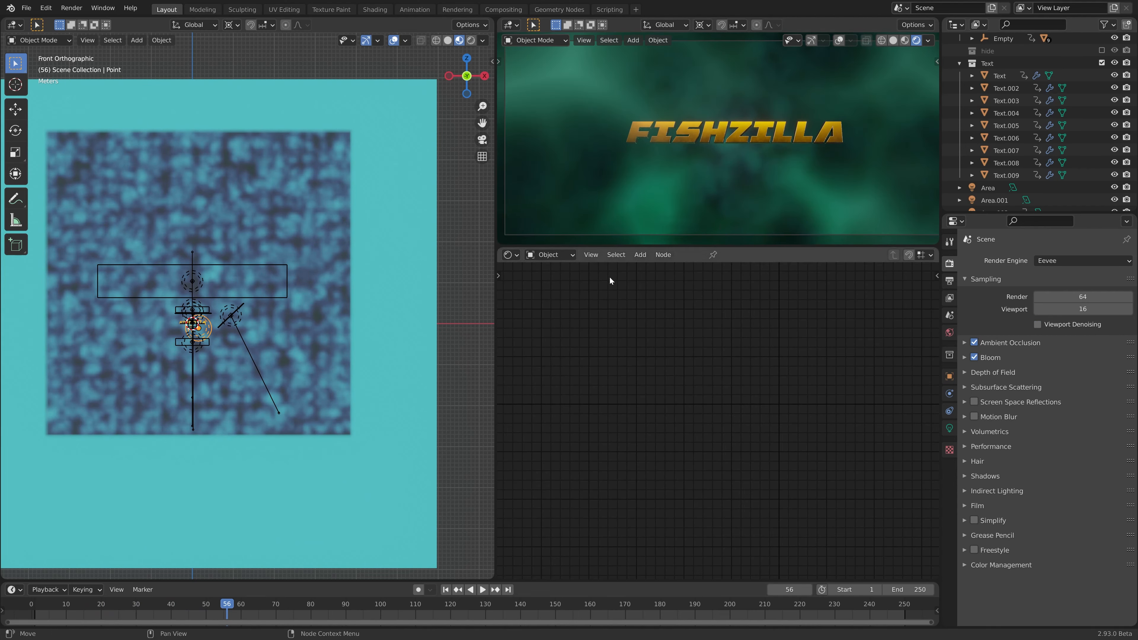
middle_drag(285, 289, 205, 320)
middle_drag(601, 396, 753, 394)
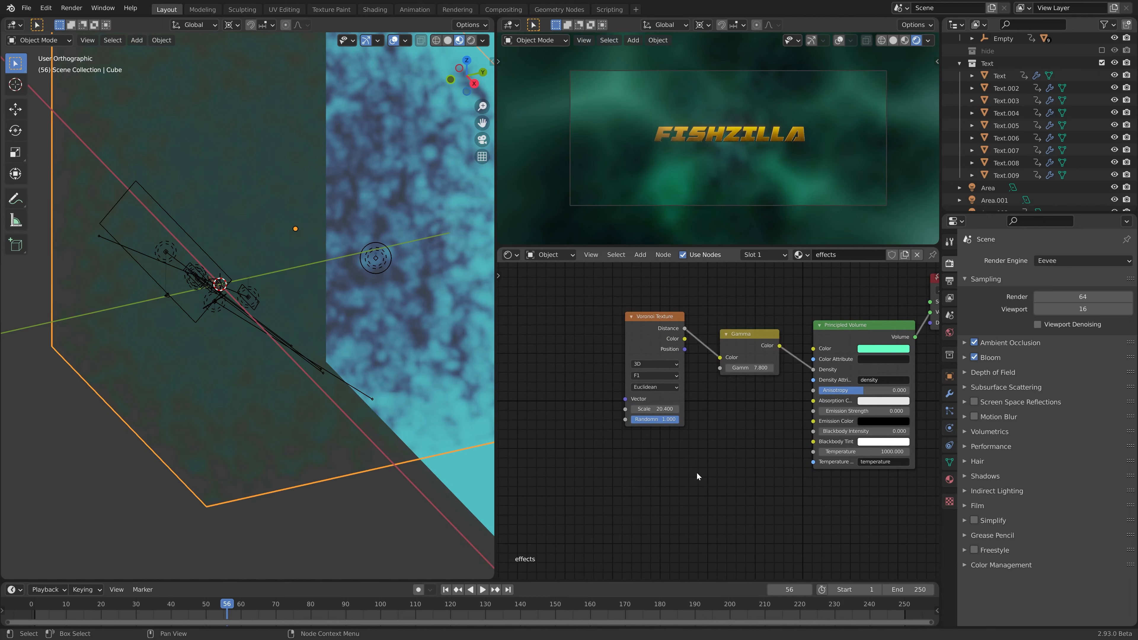
middle_drag(734, 433, 886, 444)
key(shift+a)
click(602, 412)
text(noi)
key(Down)
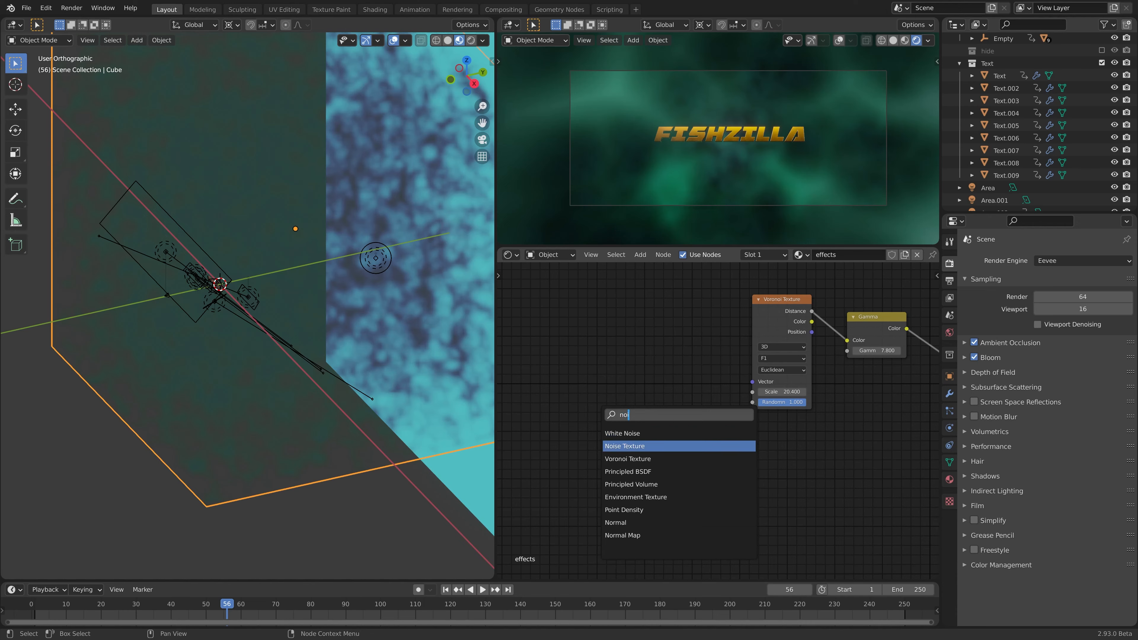
key(Return)
click(742, 441)
drag(595, 400, 579, 445)
Add Texture Coordinate and Mapping nodes to the Voronoi Texture and move both away from the Noise Texture
click(765, 321)
drag(766, 318, 756, 318)
key(ctrl+t)
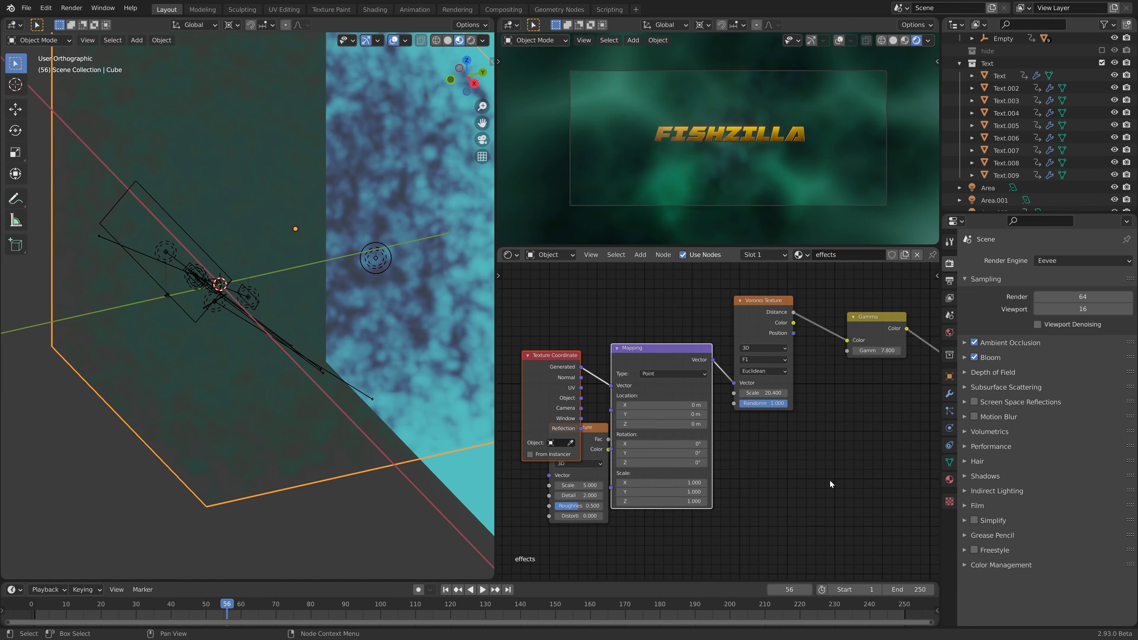
middle_drag(754, 471, 892, 458)
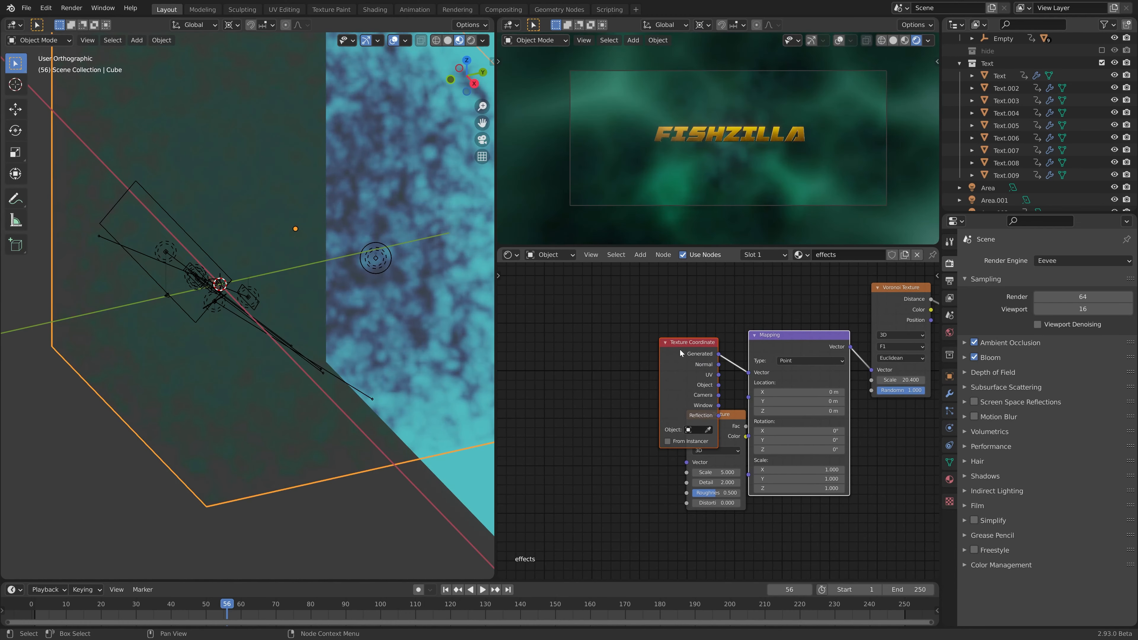
drag(684, 357, 648, 322)
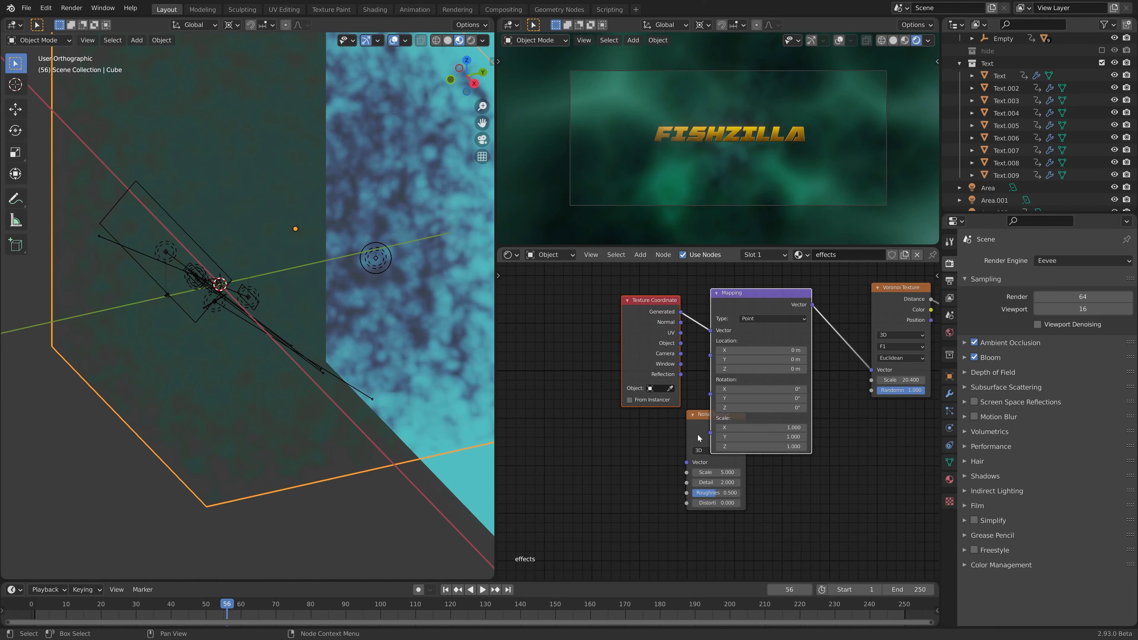
Connect the Noise Texture's Color to the Mapping node's Location and spread the Noise Texture and Texture Coordinate nodes apart
drag(698, 438, 716, 354)
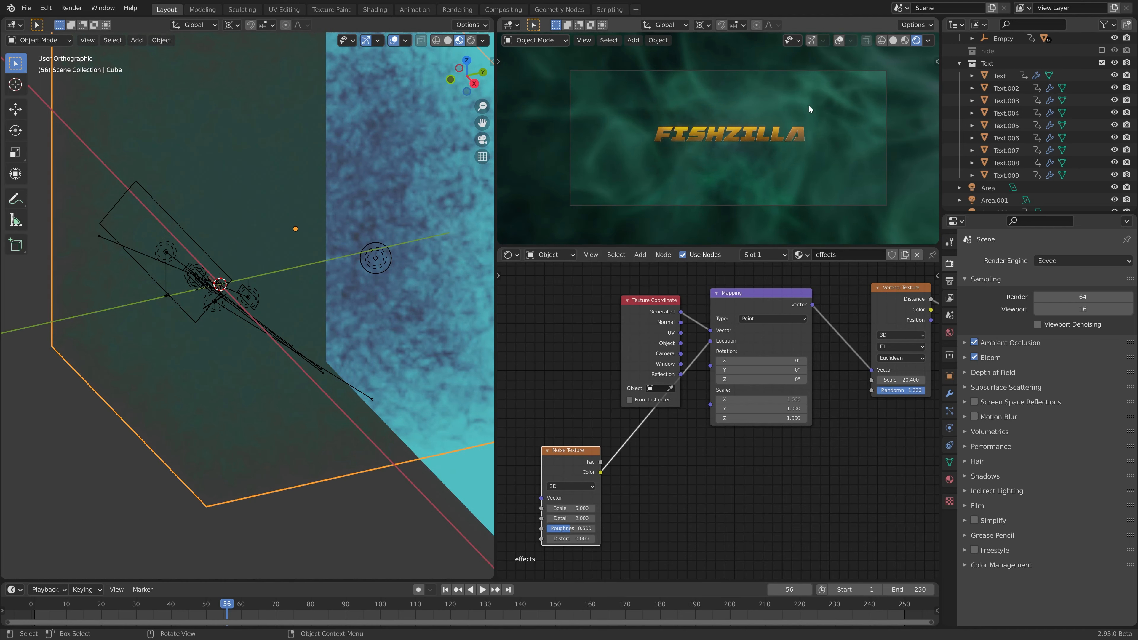
middle_drag(722, 413, 792, 385)
drag(703, 284, 608, 269)
middle_drag(731, 448, 720, 468)
click(722, 473)
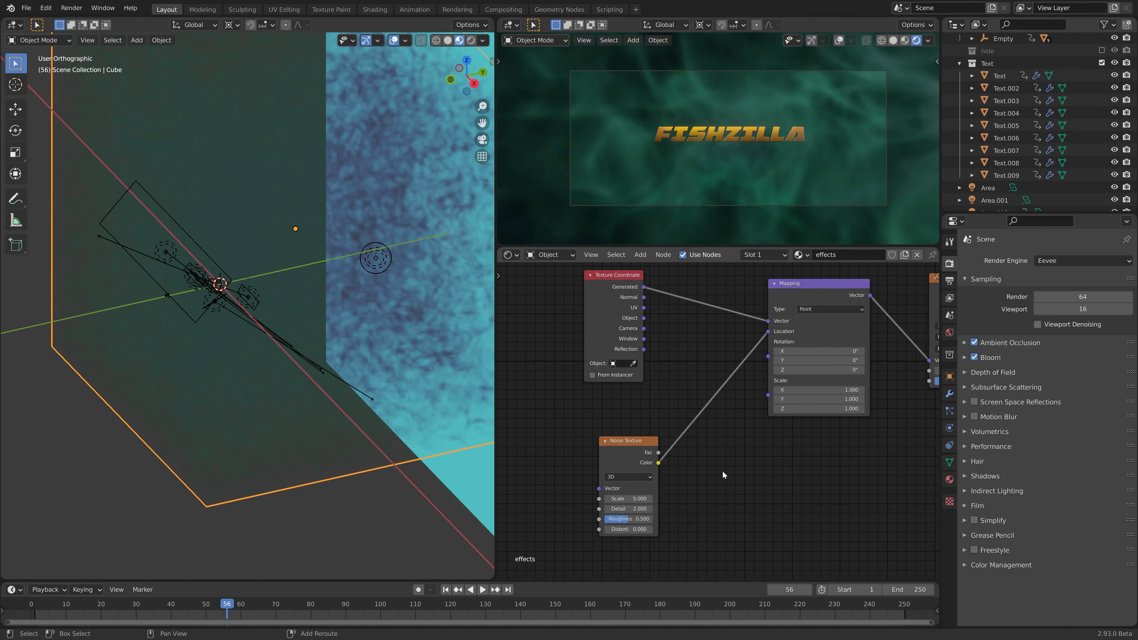
Insert a MixRGB node between the Noise Texture and the Mapping node's Location and set its blending mode to Multiply
key(shift+a)
click(722, 470)
text(mi)
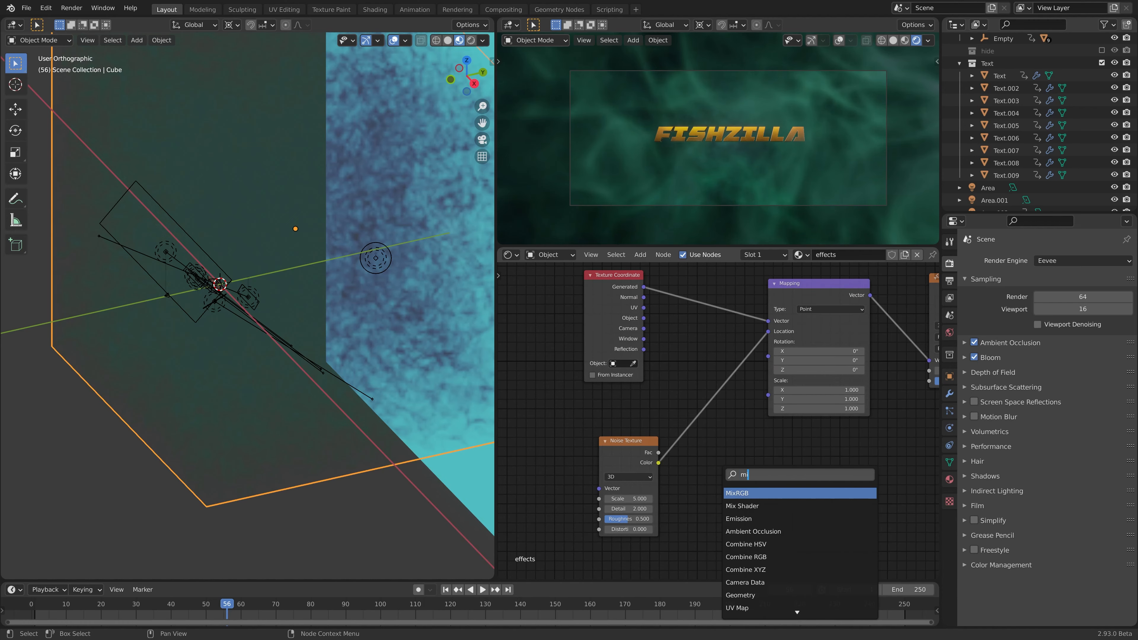
key(Return)
click(716, 405)
click(716, 406)
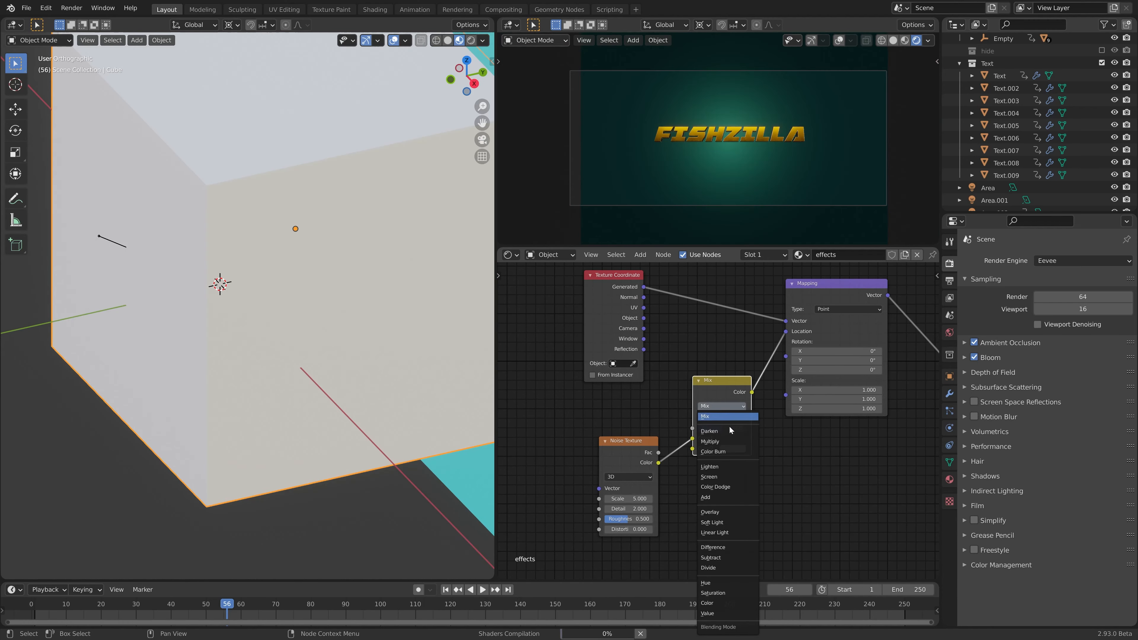
click(723, 442)
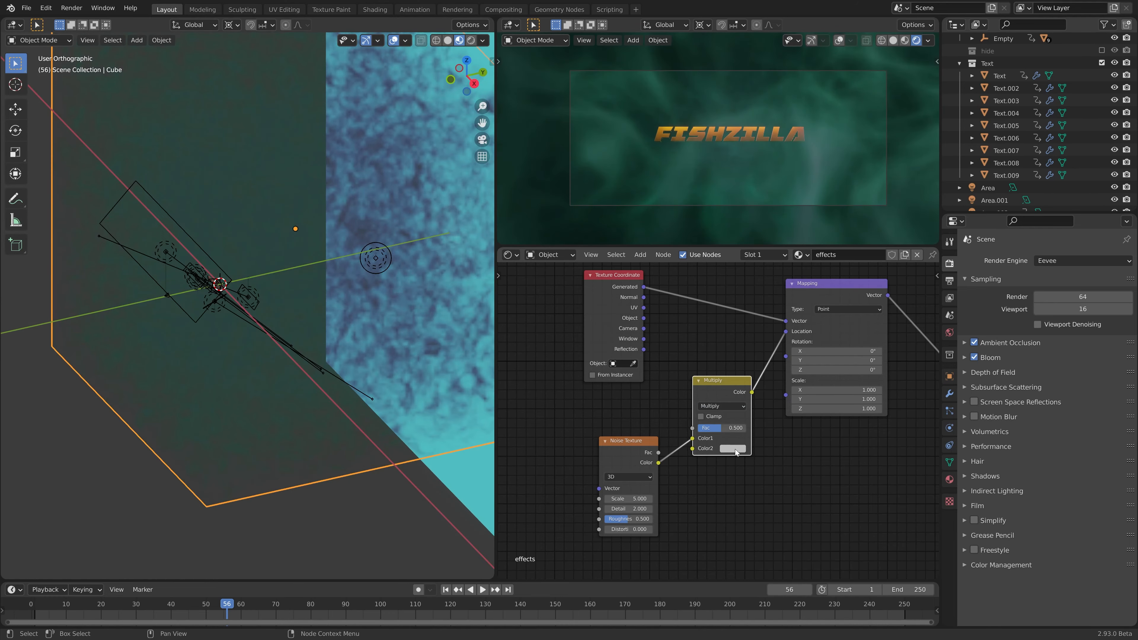
Set the Multiply node's factor to 1.000 with a mid-grey Color2, and the Noise Texture's scale to 7.600
drag(715, 430, 702, 429)
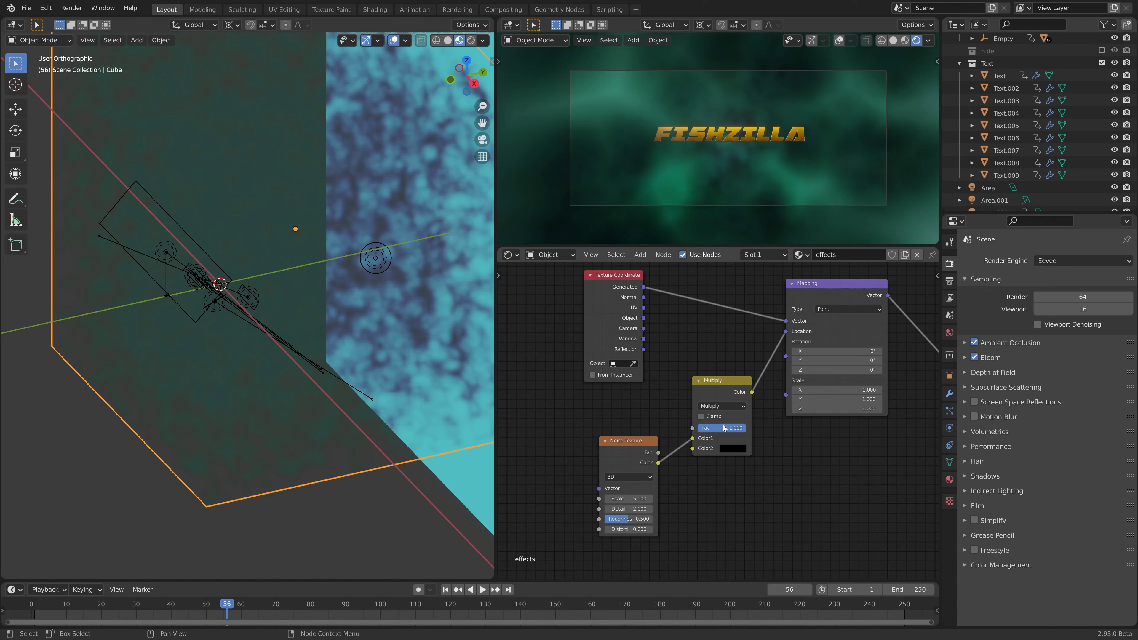
click(728, 450)
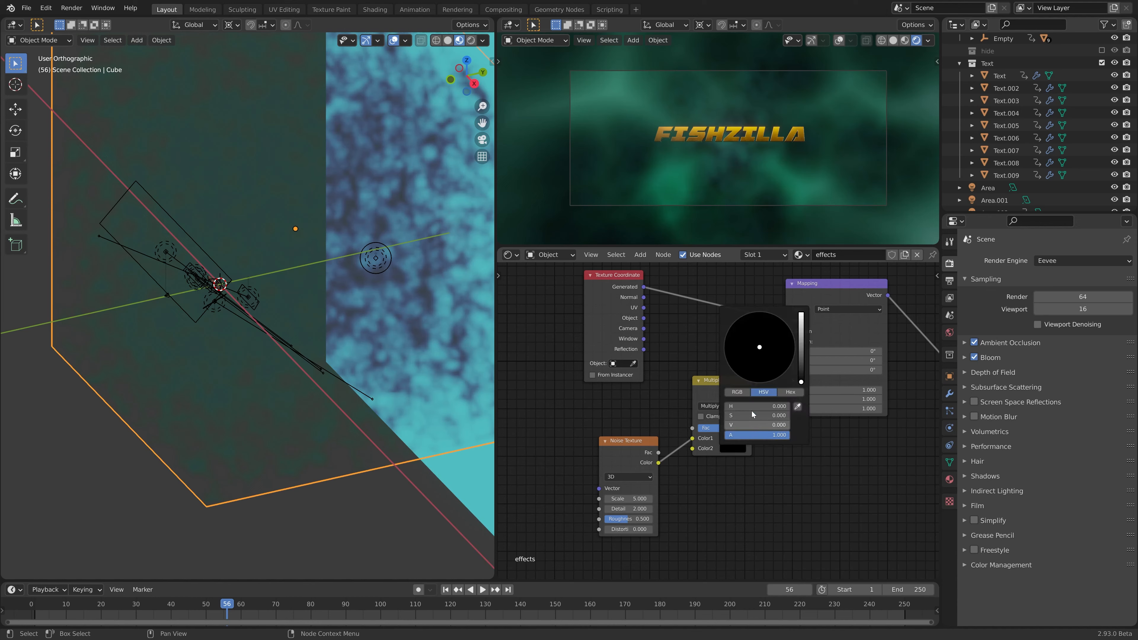
click(732, 449)
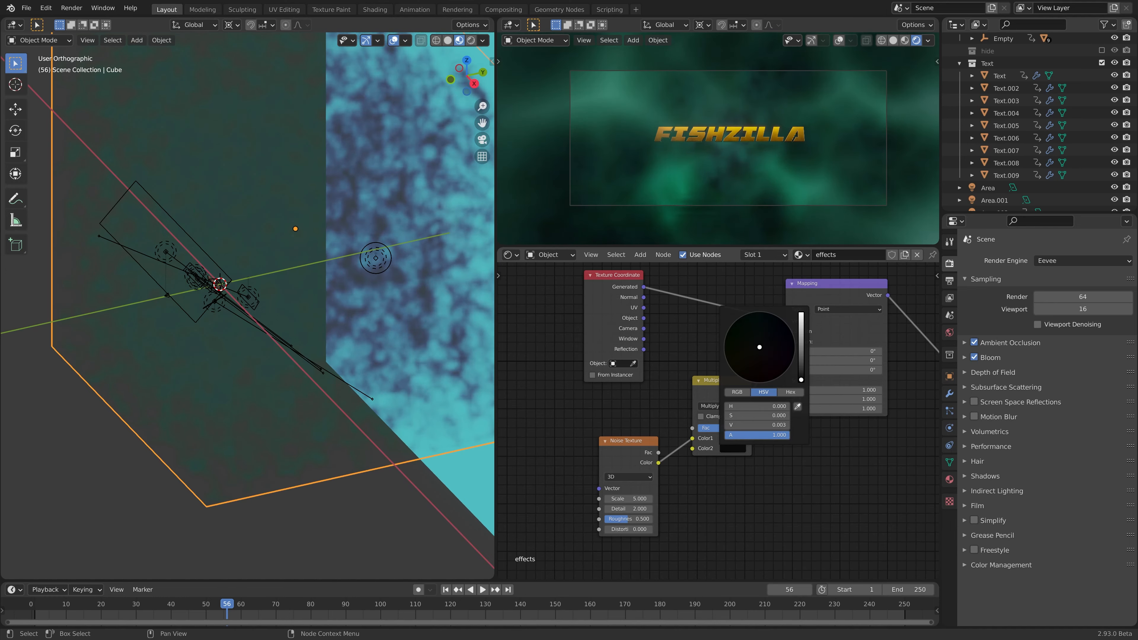
drag(801, 382, 801, 345)
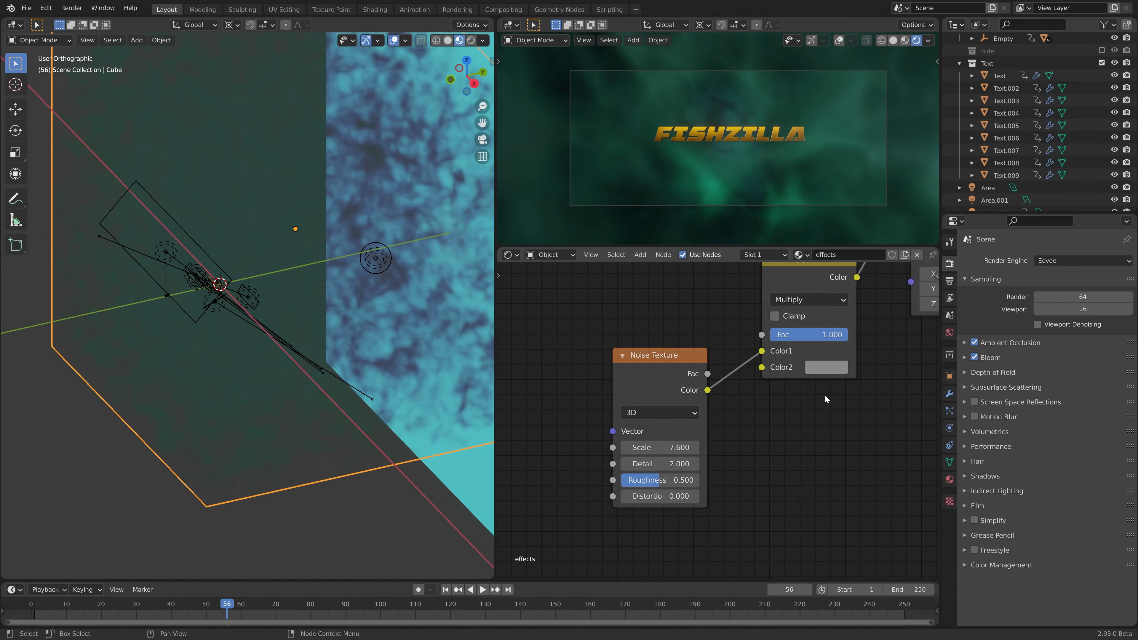
Insert a Vector Math node set to Add between the Multiply node and the Mapping node's Location
middle_drag(826, 398, 566, 472)
scroll(750, 430, down, 6)
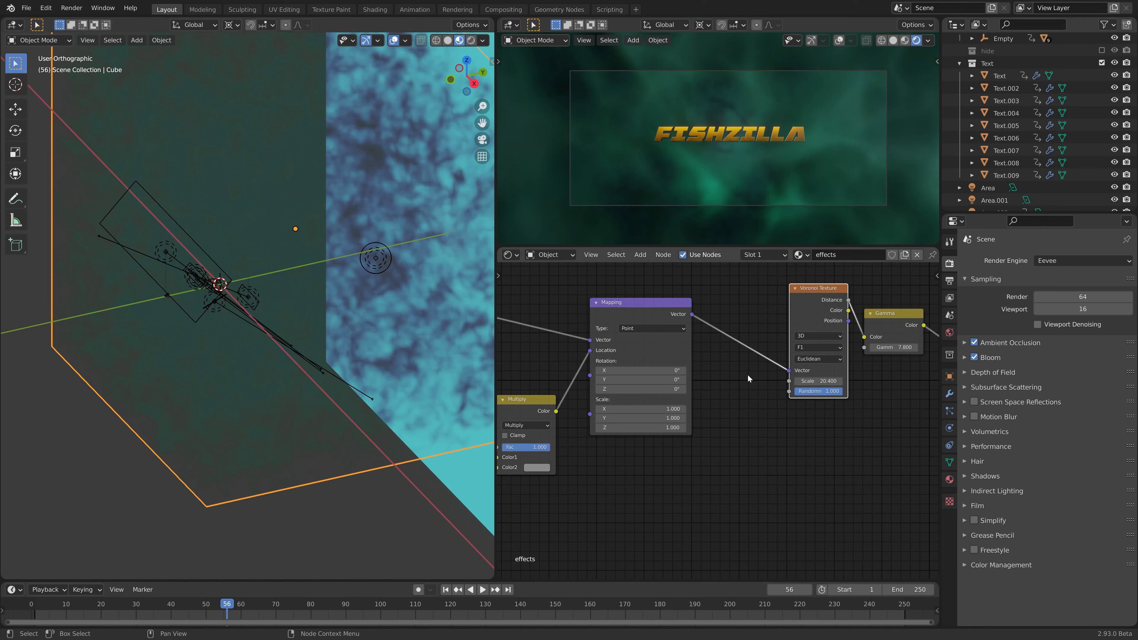
middle_drag(744, 411, 764, 408)
key(shift+a)
click(764, 408)
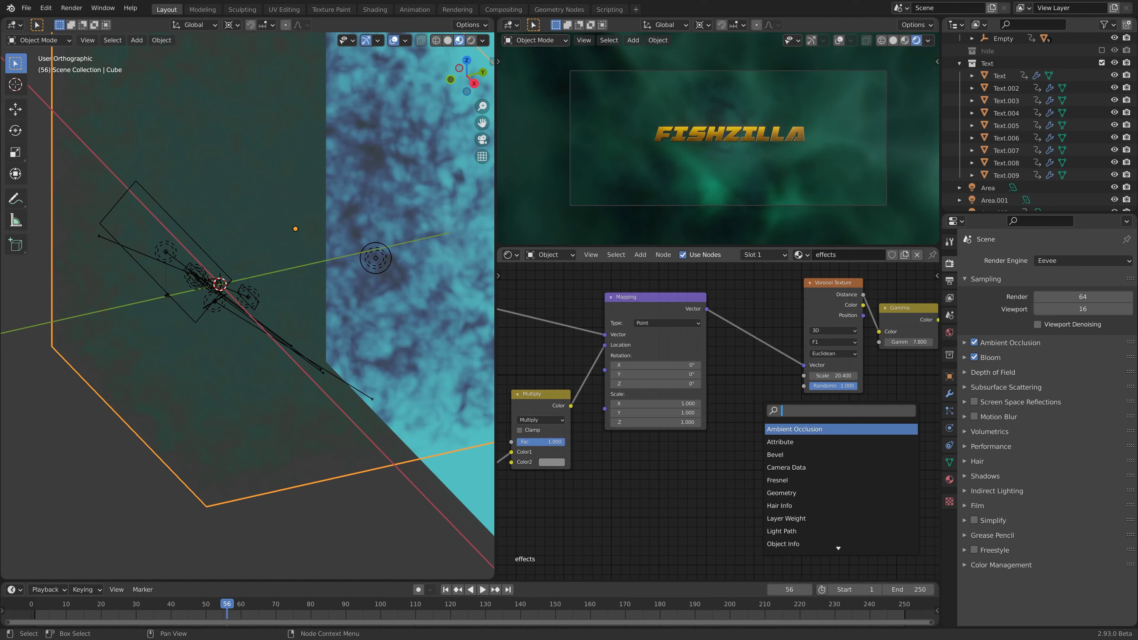
text(vec)
key(Return)
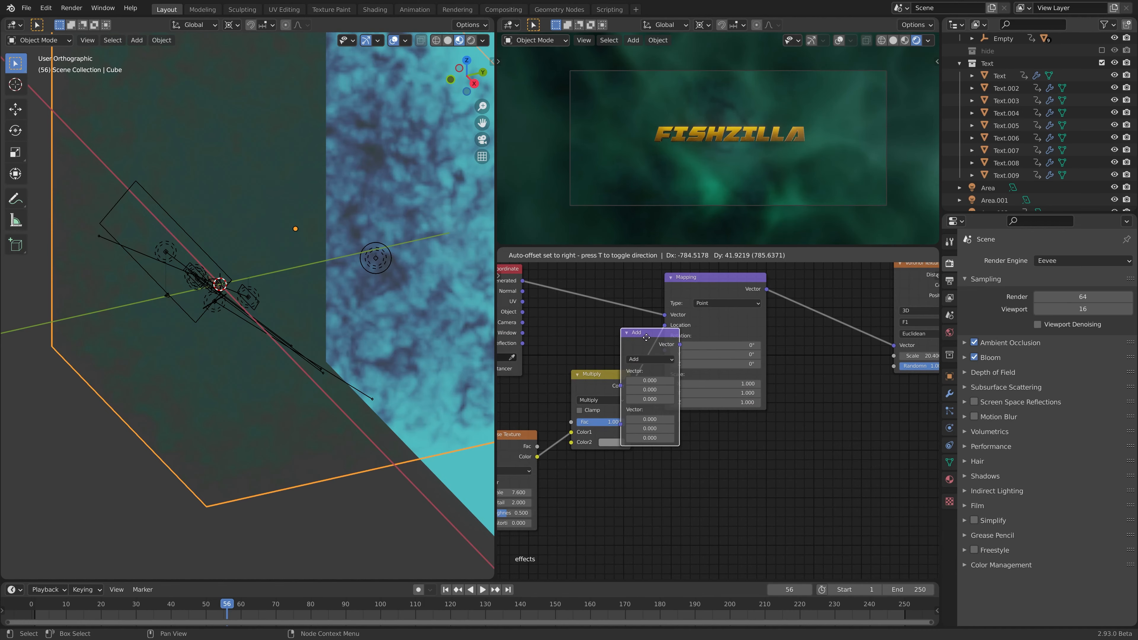
click(691, 340)
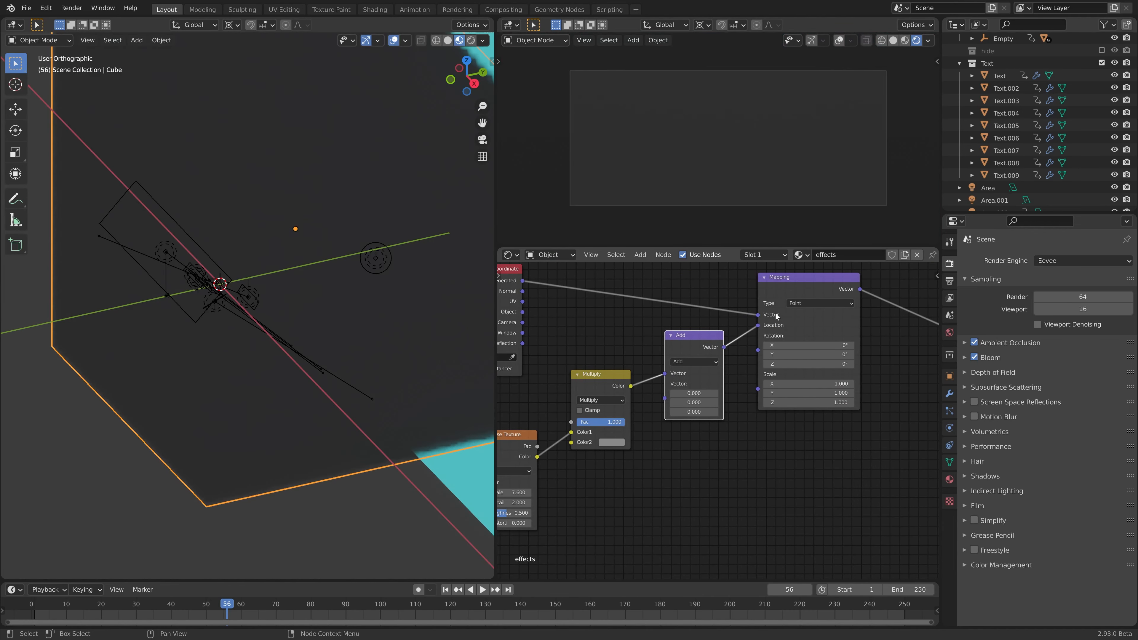
Try offsetting the Add node's second vector, including Z to -0.300, and undo the changes
scroll(751, 393, up, 1)
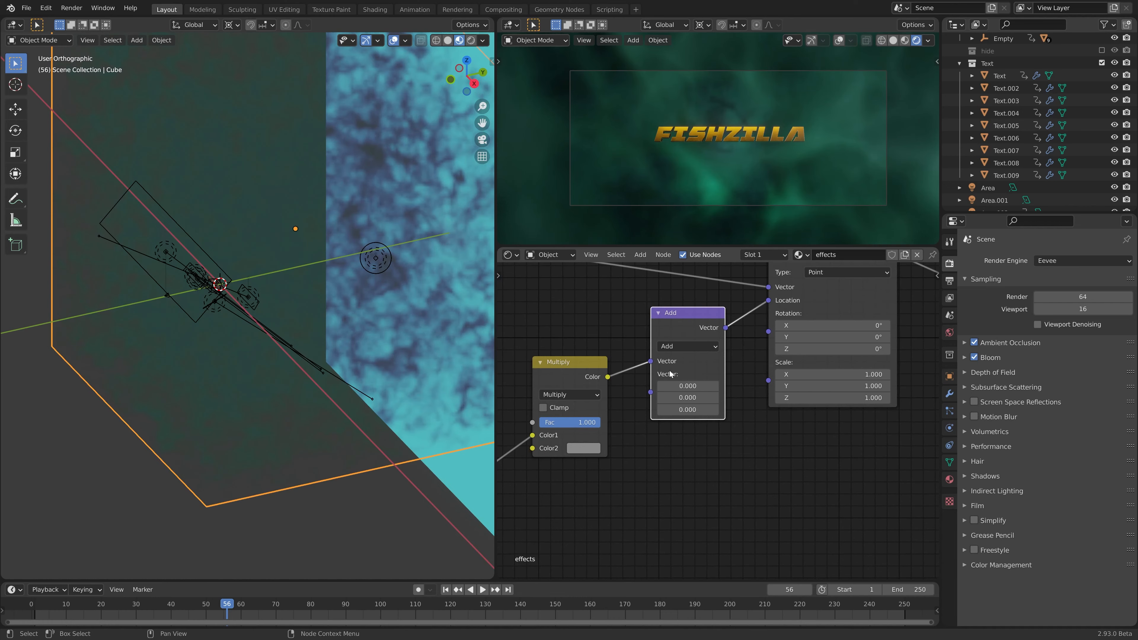
drag(696, 397, 619, 410)
right_click(688, 398)
key(ctrl+z)
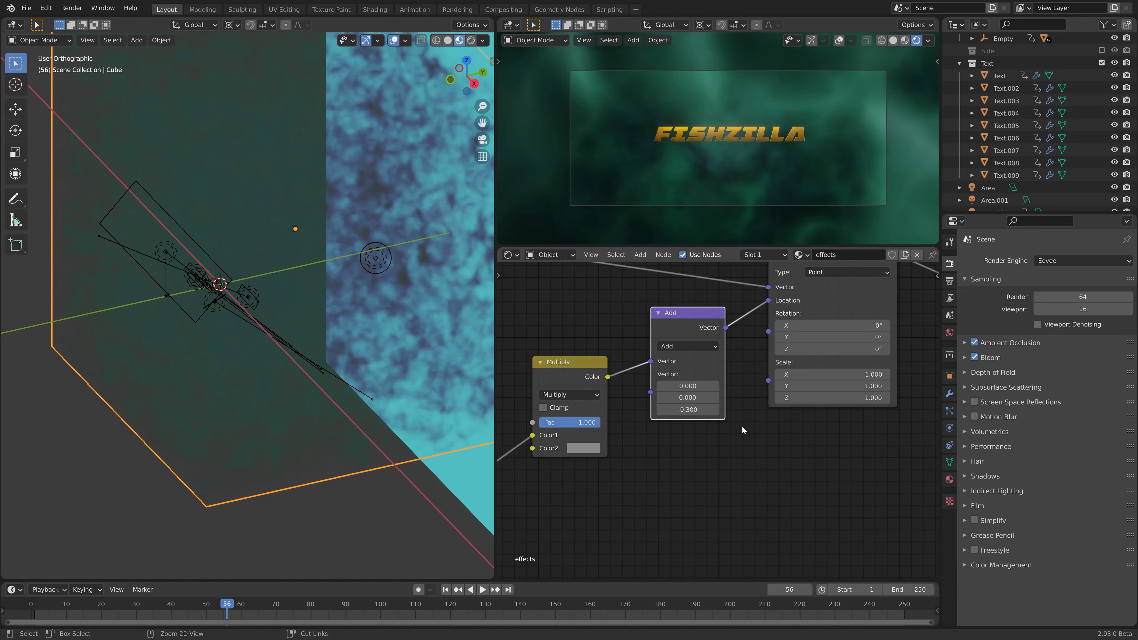
key(ctrl+z)
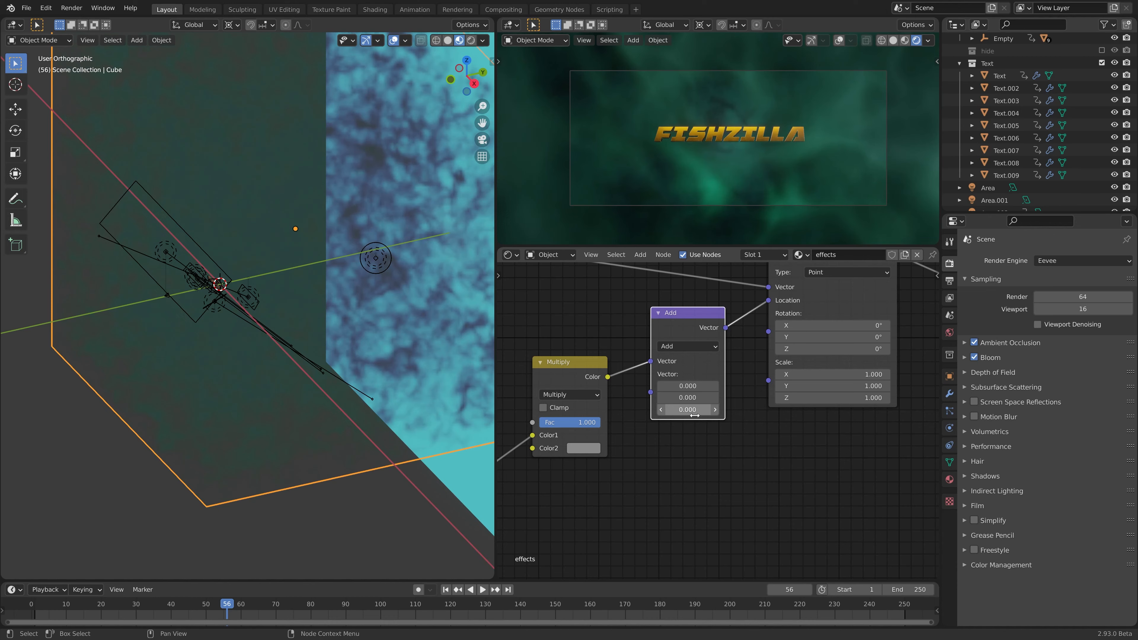
Add a driver to the Z value of the Add node's second vector with the expression frame and no input variable
right_click(694, 415)
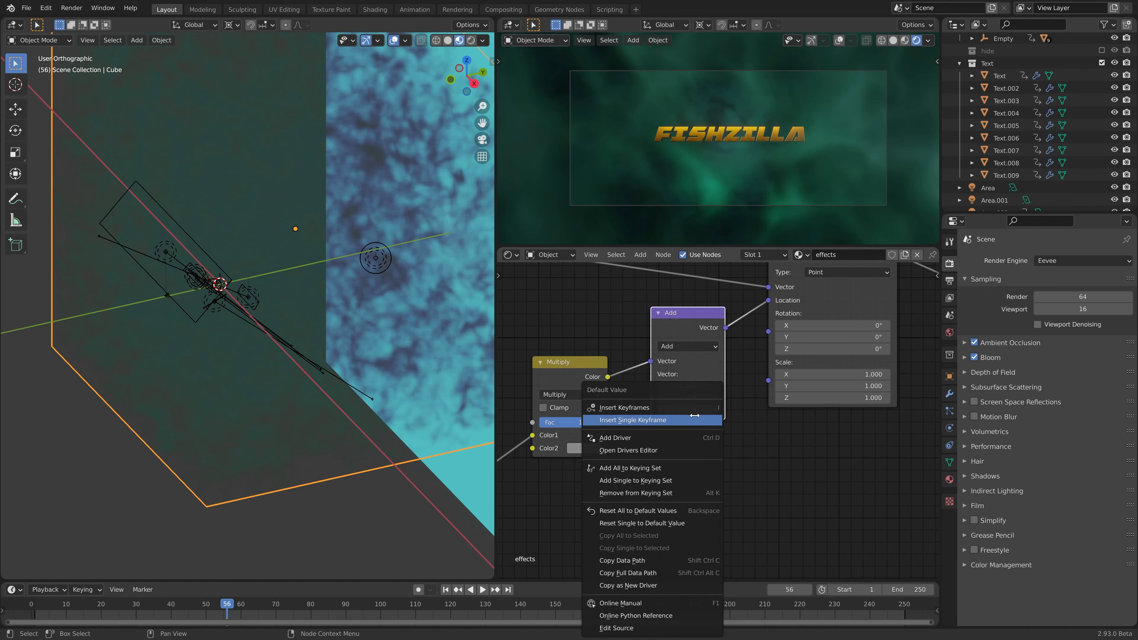
key(Escape)
right_click(694, 410)
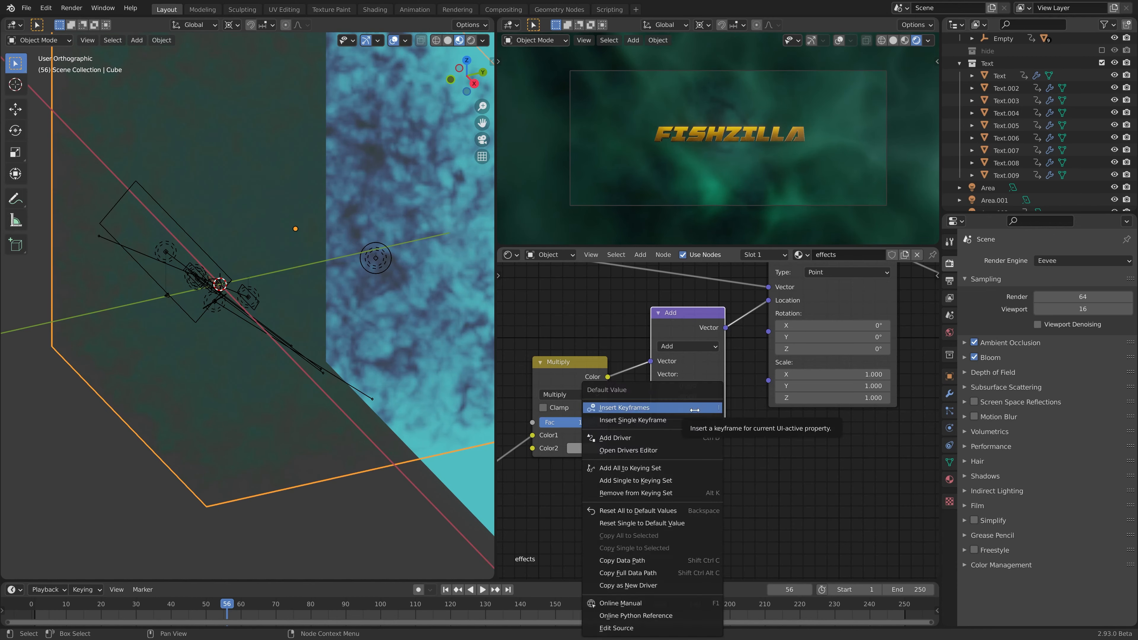
click(673, 437)
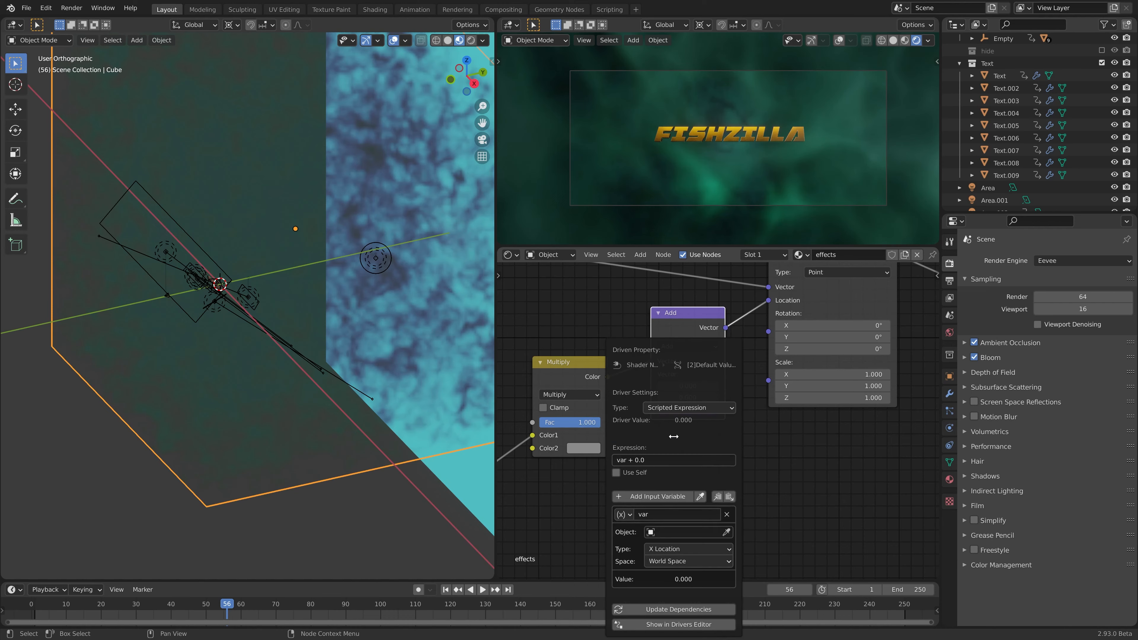
click(650, 461)
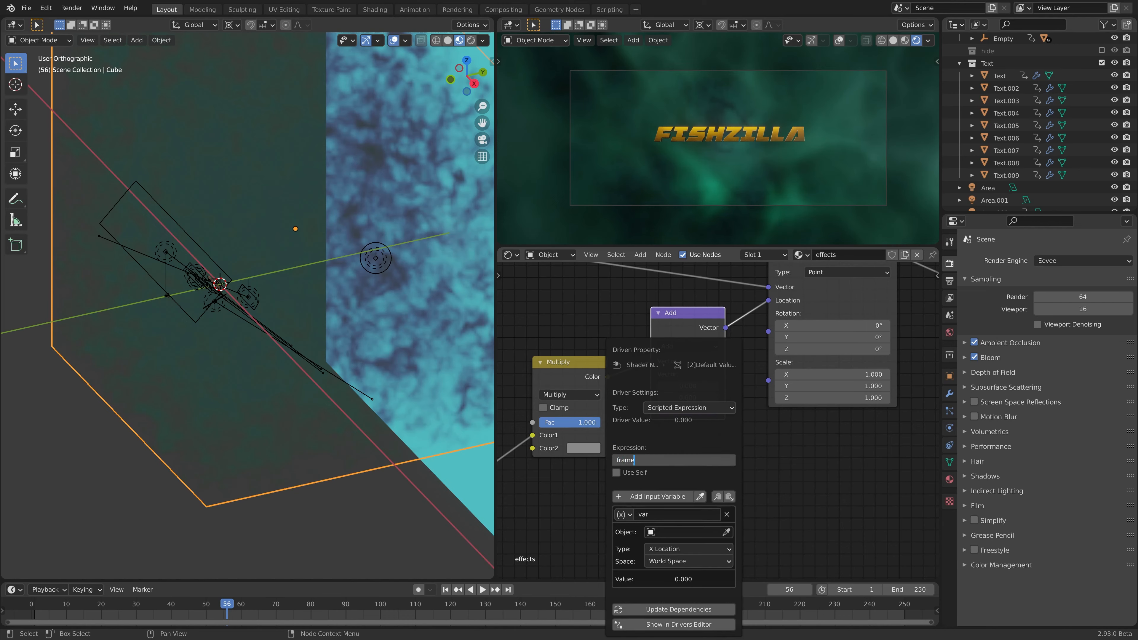
text(frame)
key(Return)
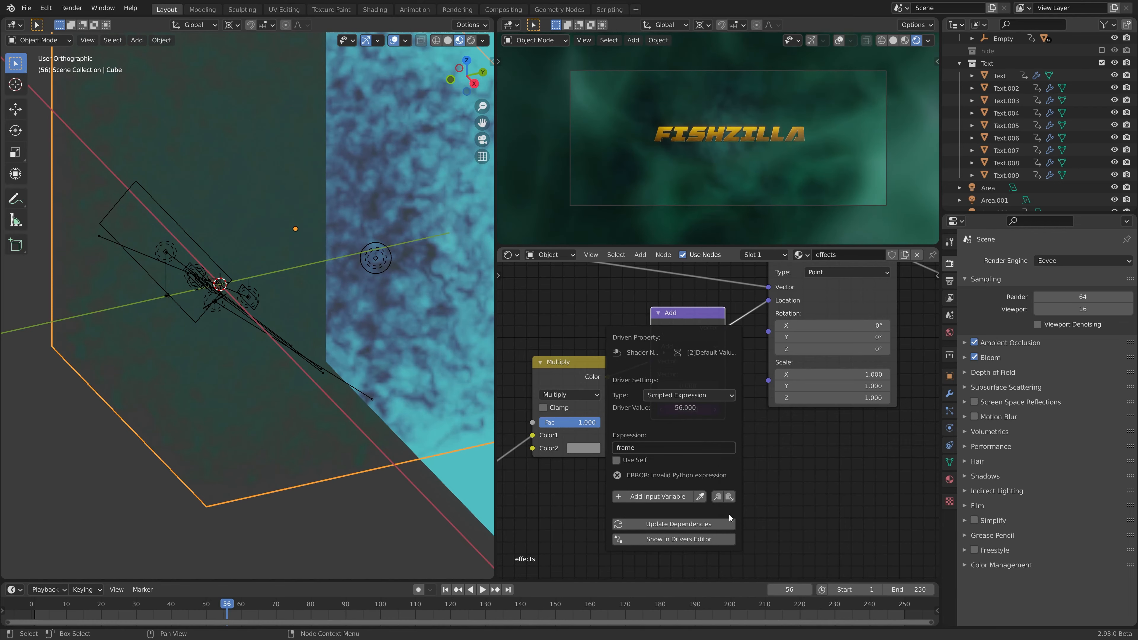
Move to frame 60 and change the Z value's driver expression to frame / 100 with Use Self enabled
drag(262, 604, 241, 606)
right_click(681, 409)
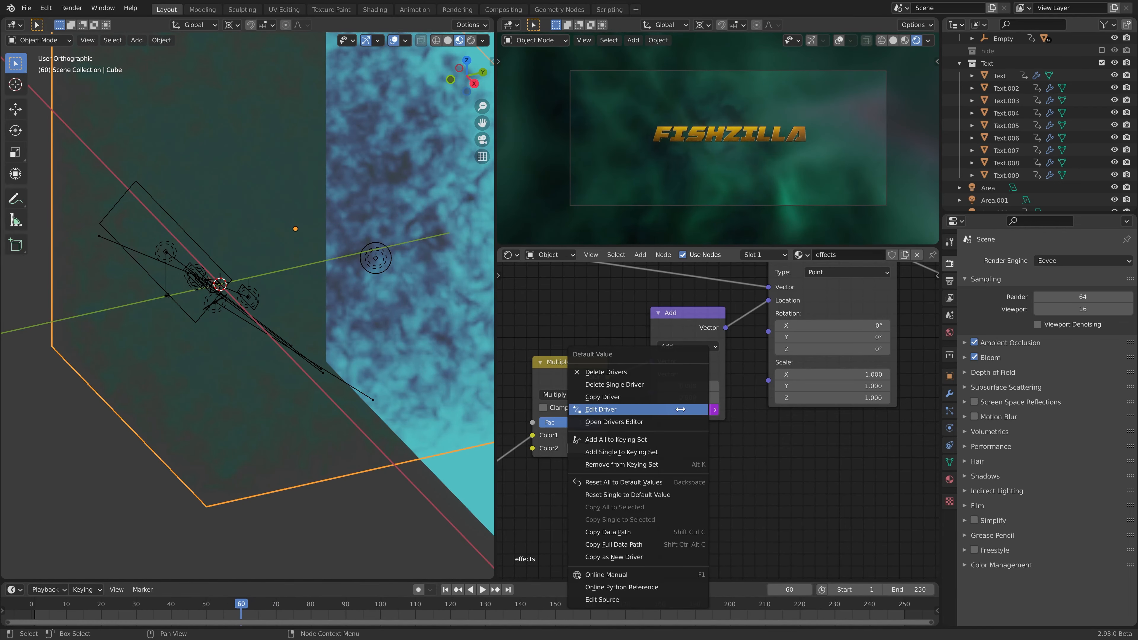
click(682, 409)
click(600, 397)
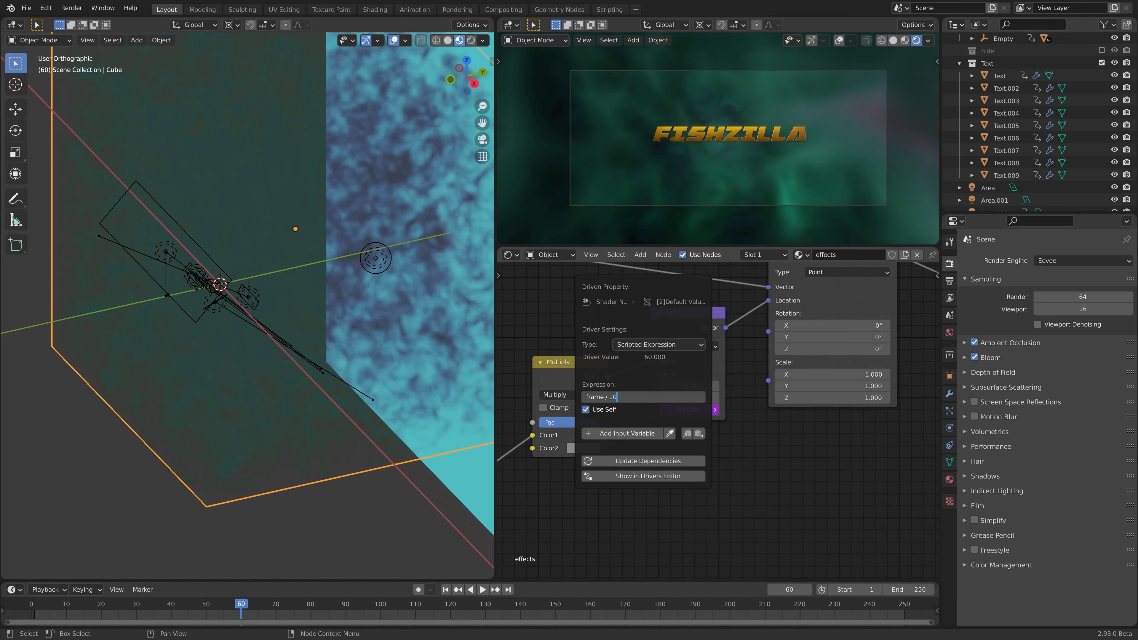
text(/ 100)
key(Return)
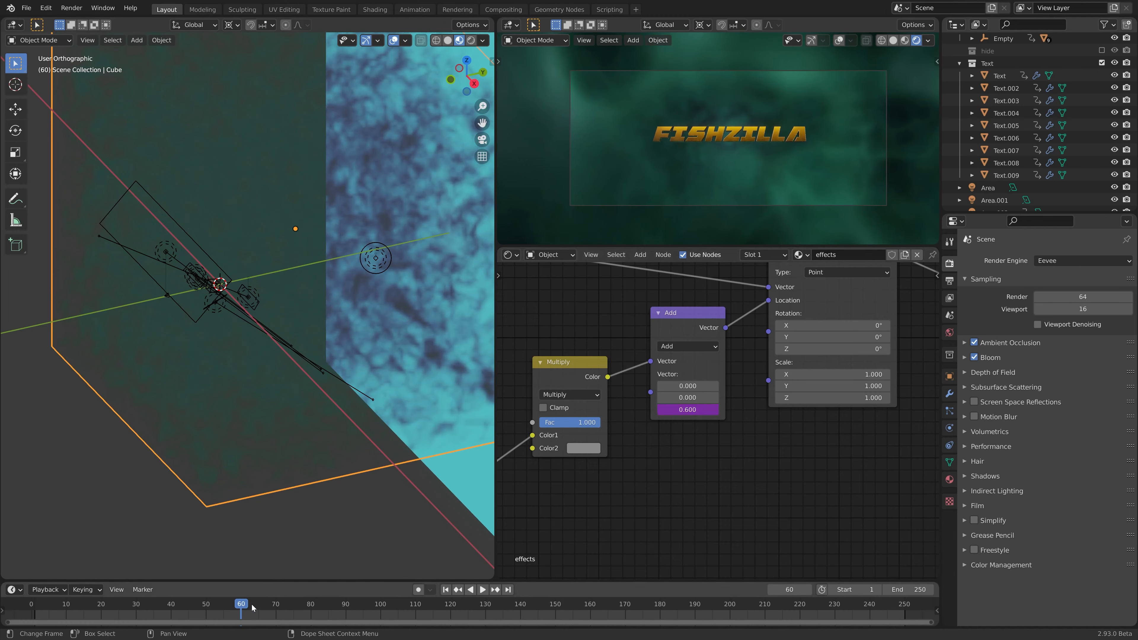
Play and scrub the animation to check how the foggy background moves
key(space)
drag(256, 602, 299, 607)
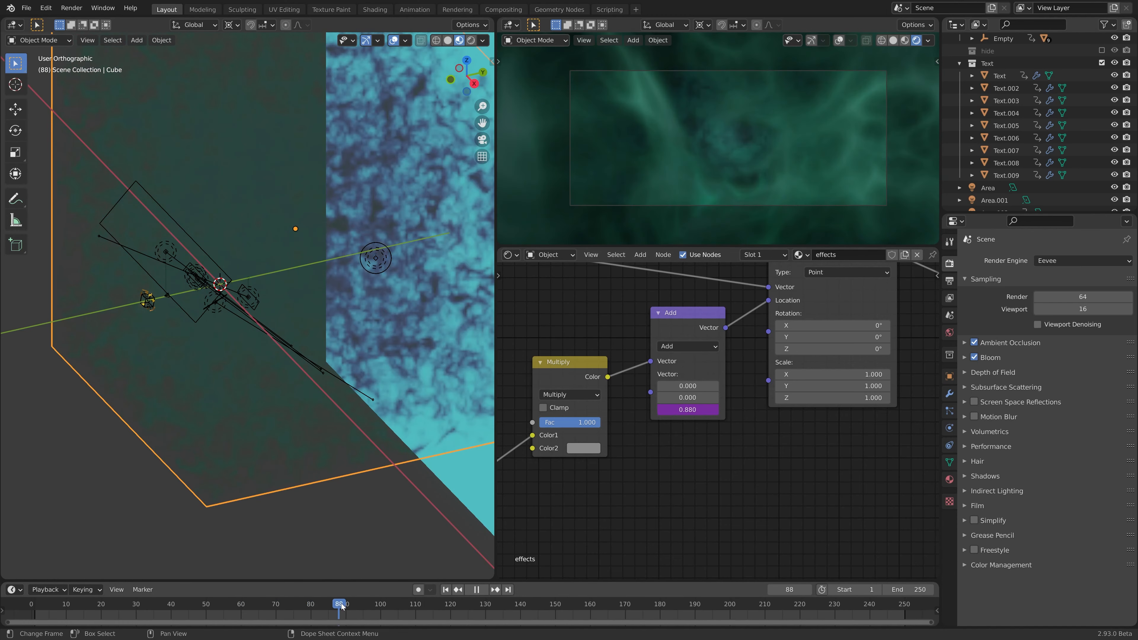
key(space)
Reverse the drift by changing the driver expression to frame *-1 / 100 and play the animation to check it
right_click(688, 409)
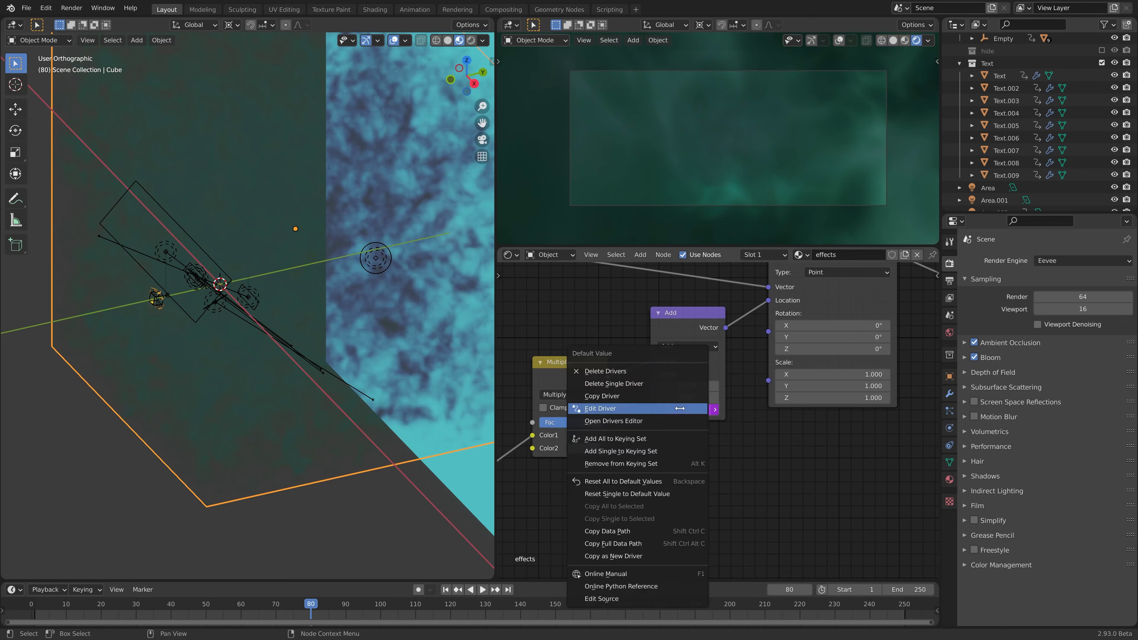
click(688, 410)
click(606, 396)
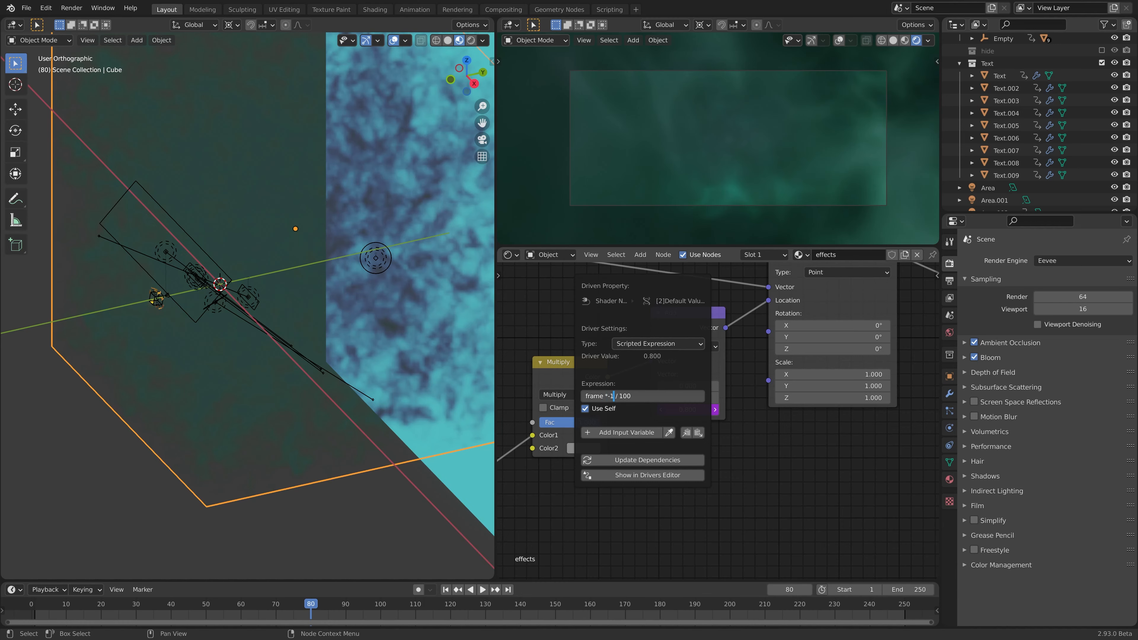
key(Return)
drag(311, 605, 283, 603)
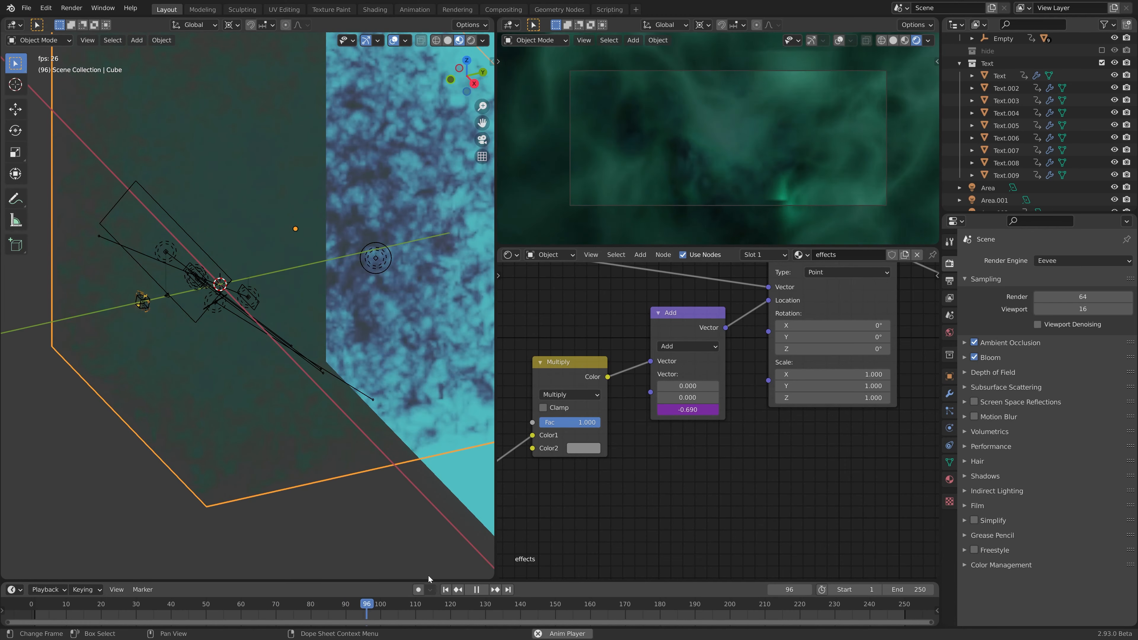
key(space)
Slow the drift by changing the Z value's driver expression to frame *-1 / 550
right_click(704, 410)
click(701, 407)
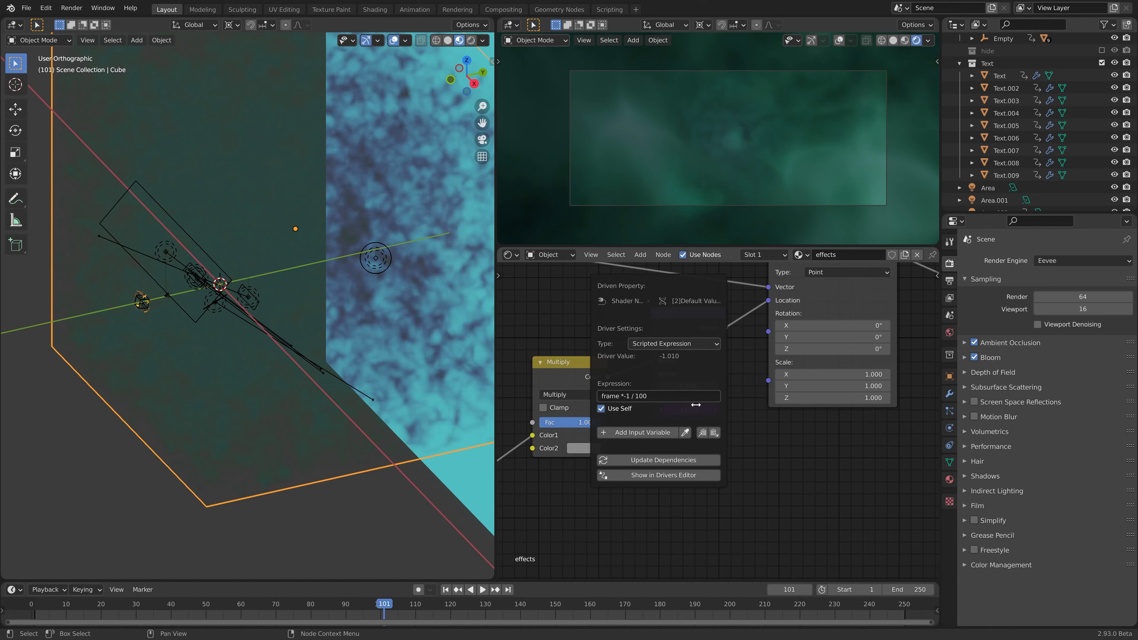
click(642, 397)
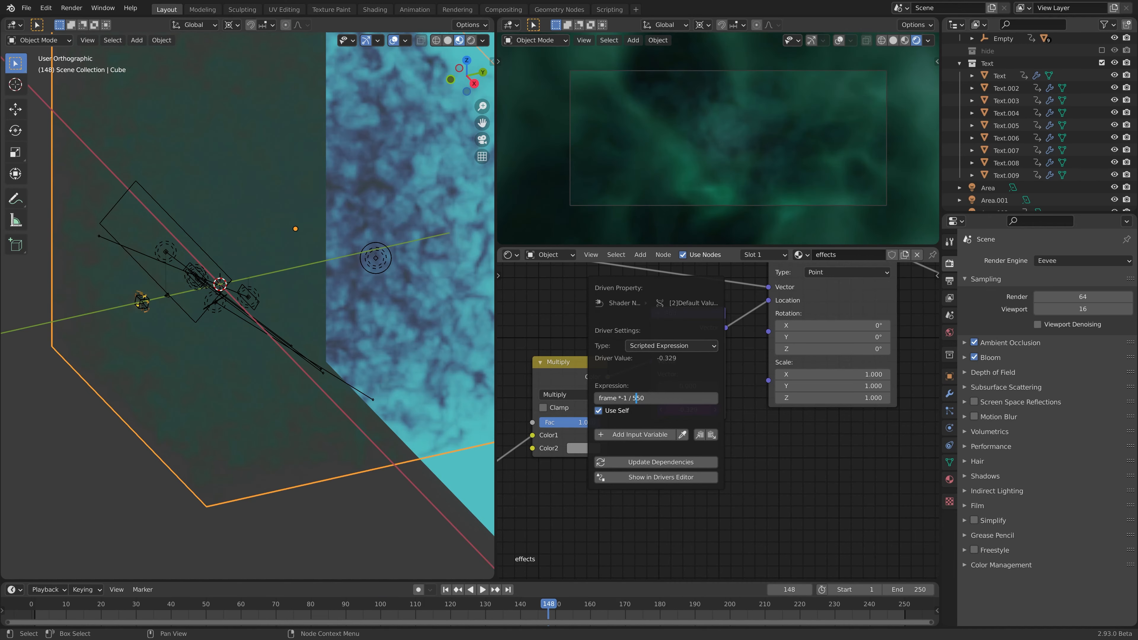
key(Return)
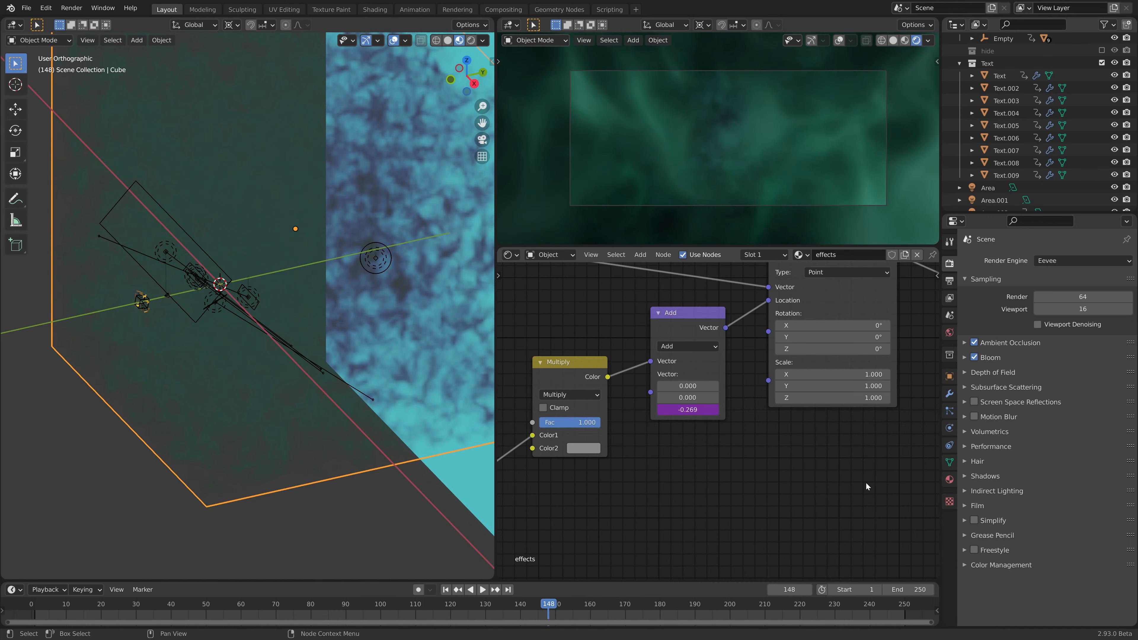
Play the animation to check the slower fog movement, and return to frame 57 where the title shows
click(340, 606)
key(space)
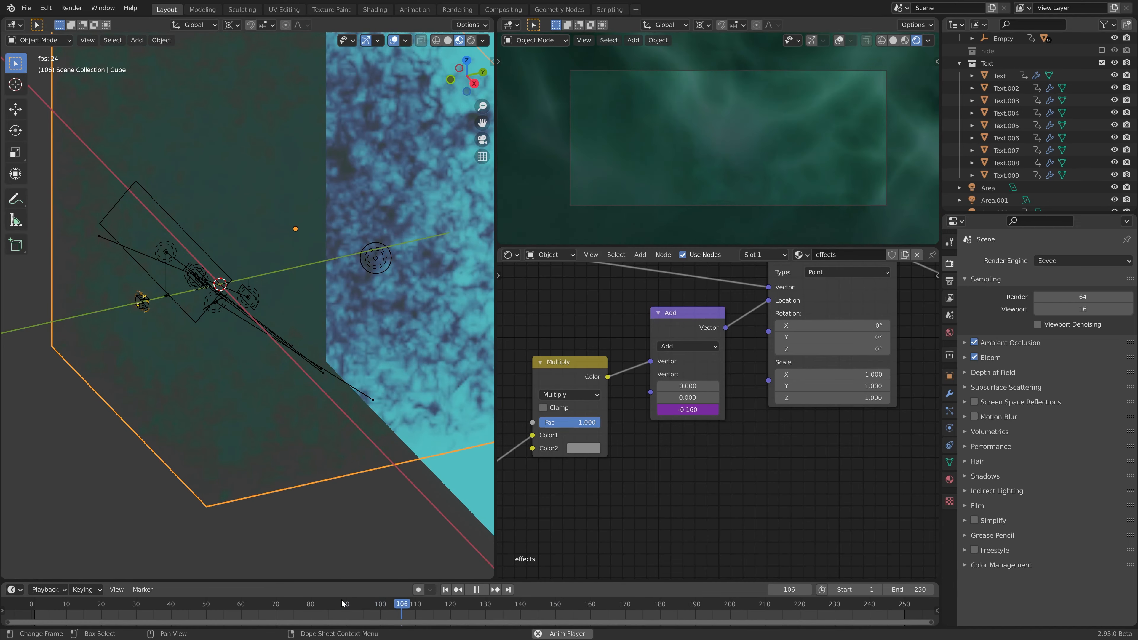
key(space)
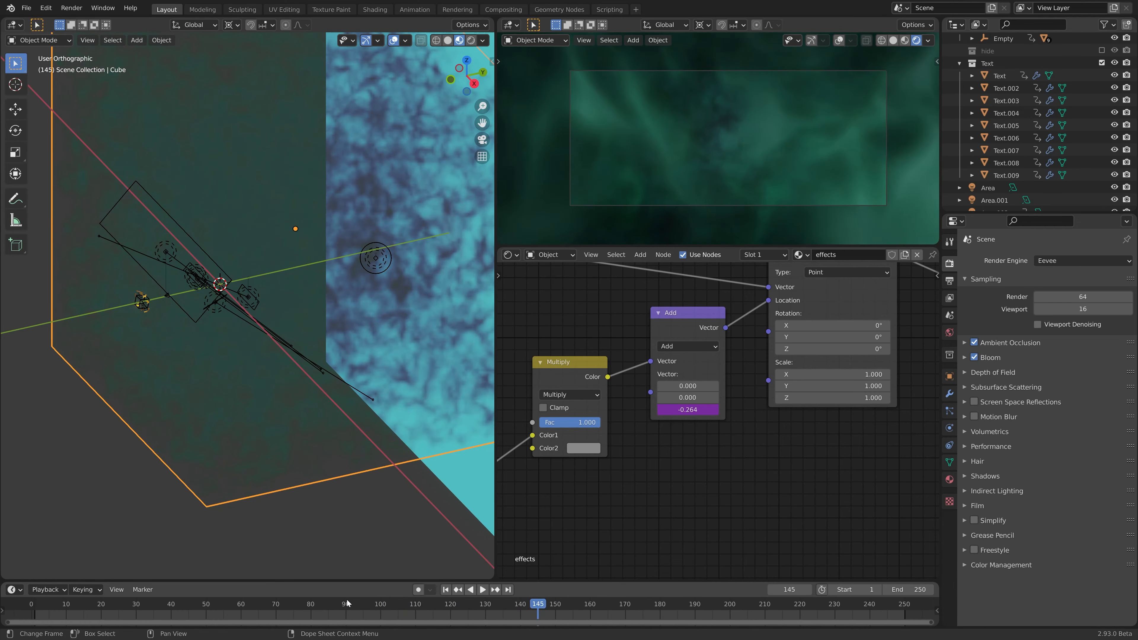
drag(346, 604, 230, 621)
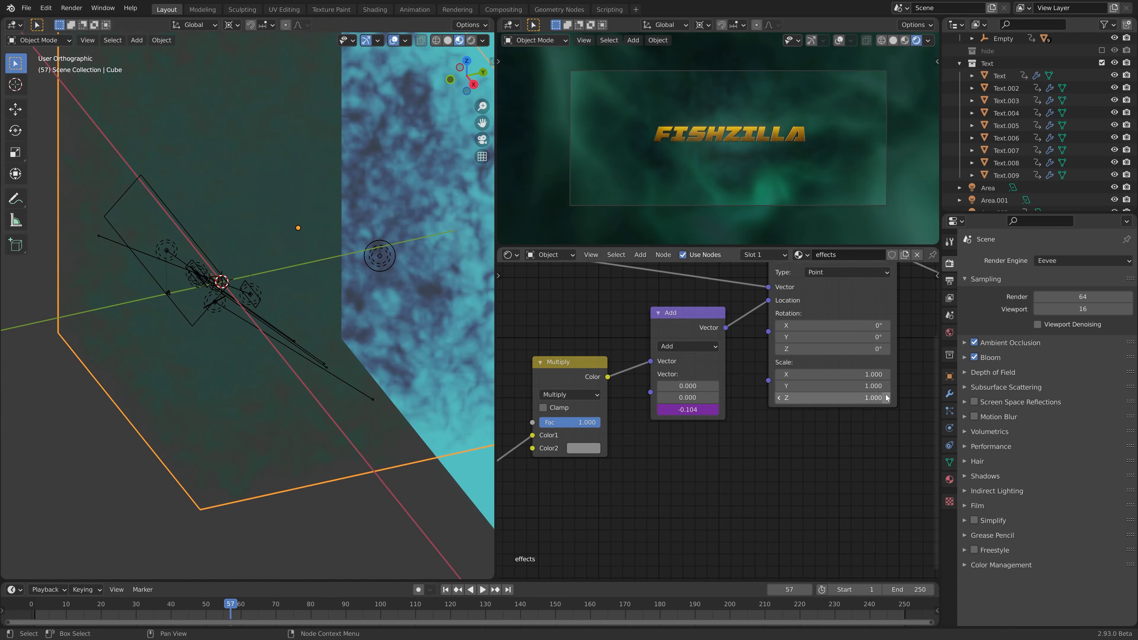
Add a new emitter particle system to the volume cube
click(950, 412)
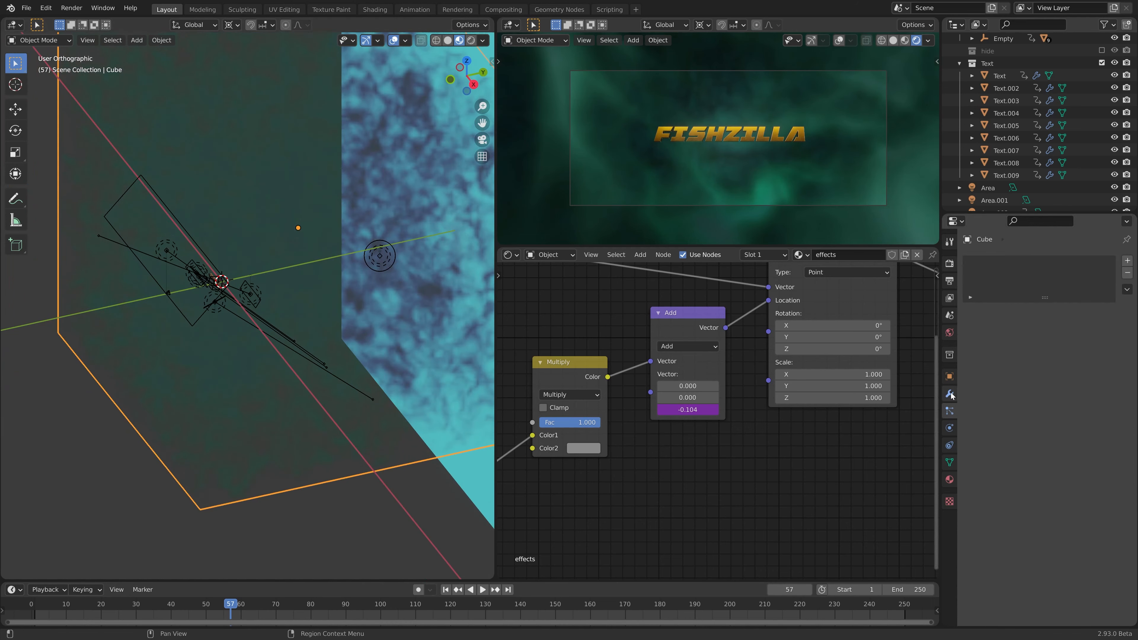
click(1127, 260)
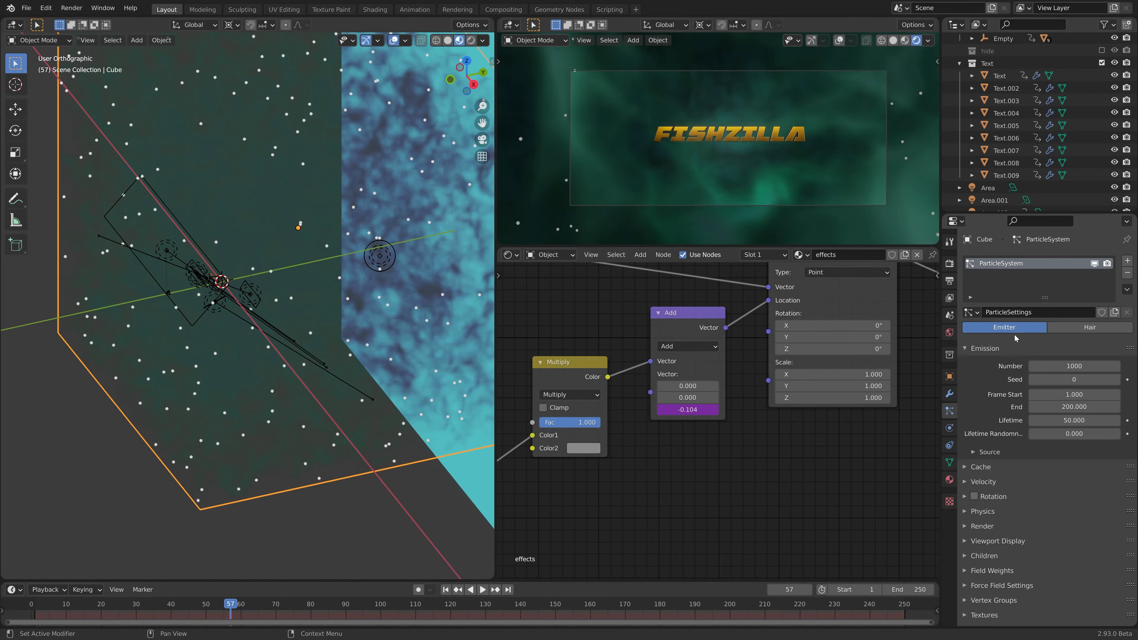
Place the 3D cursor in empty space beyond the volume cube and add an ico sphere mesh there
middle_drag(268, 287, 321, 323)
shift+middle_drag(307, 368, 233, 207)
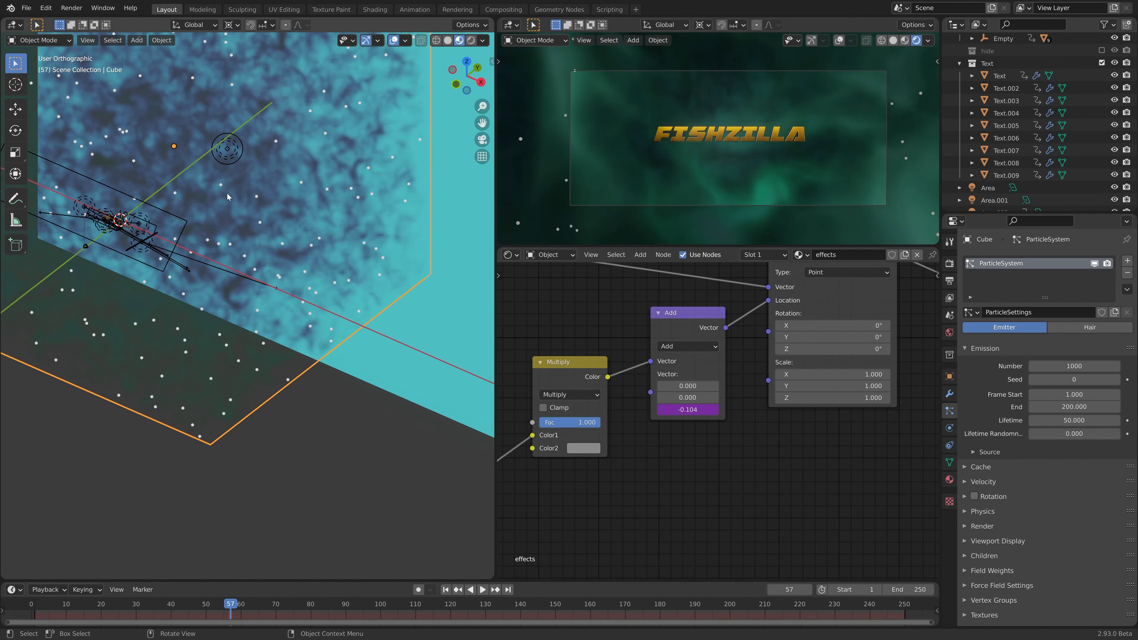
middle_drag(272, 375, 366, 369)
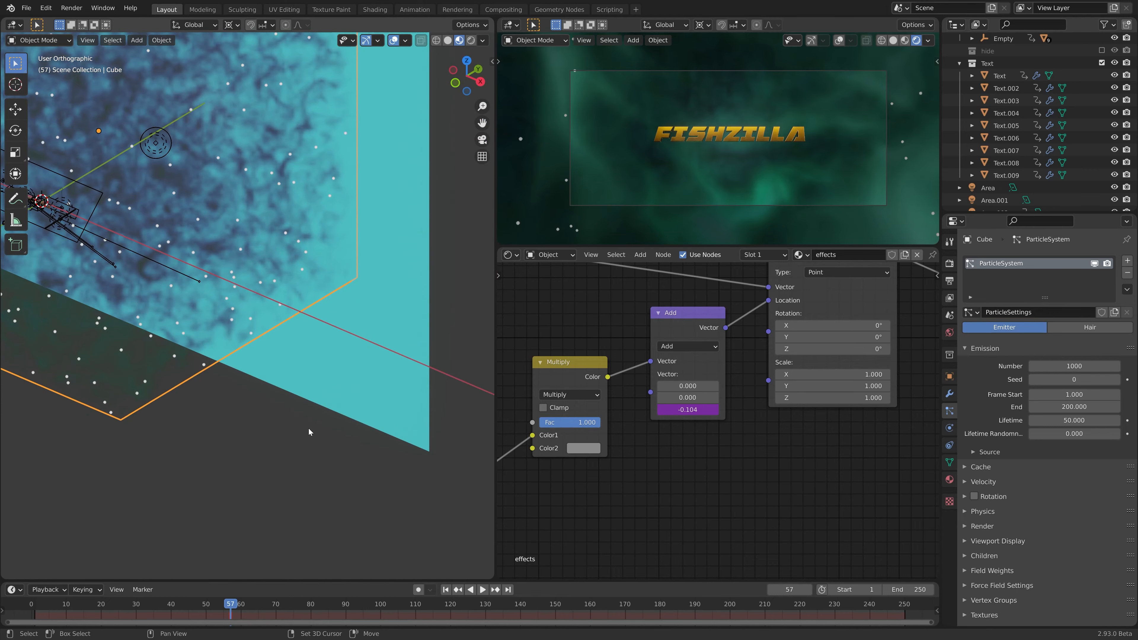
middle_drag(373, 402, 318, 330)
shift+right_click(396, 330)
key(shift+a)
mouse_move(333, 345)
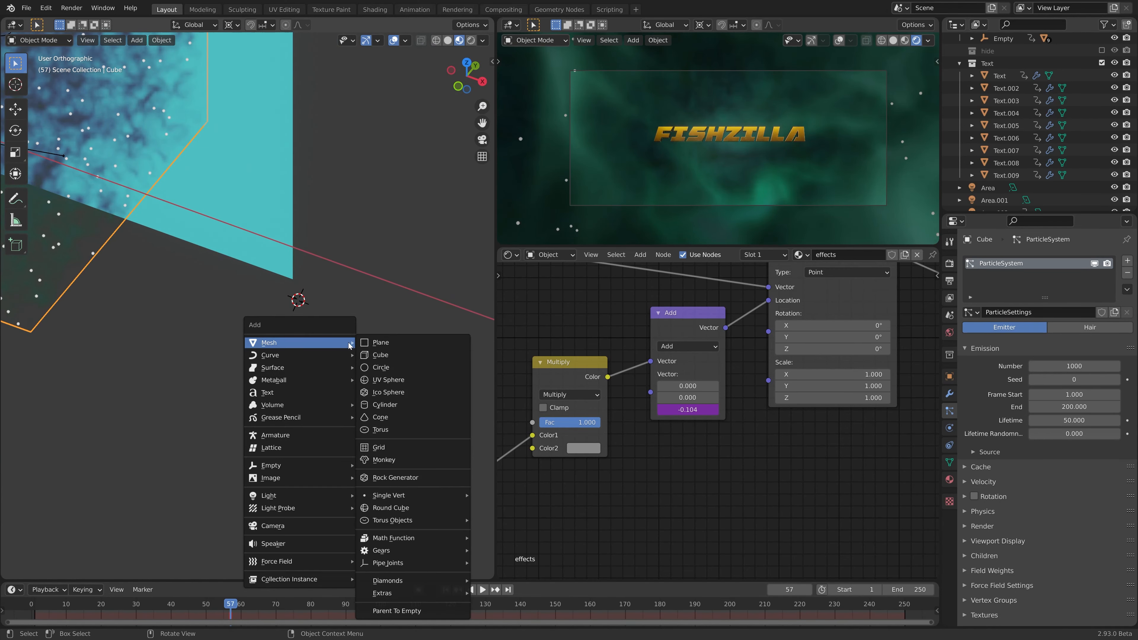
click(388, 392)
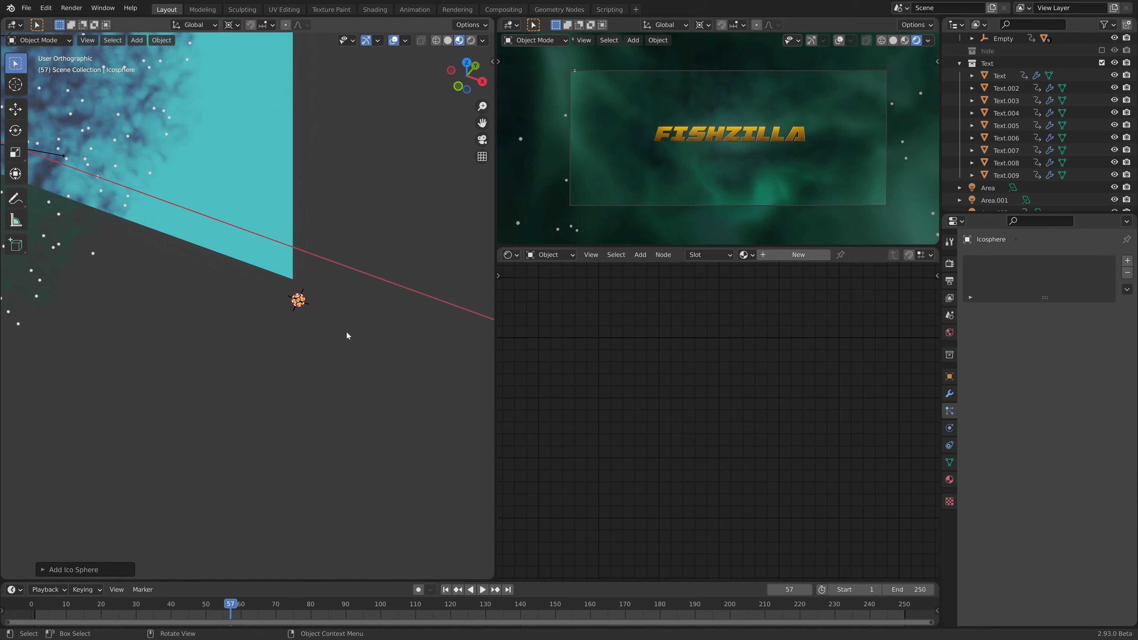
key(KP_Decimal)
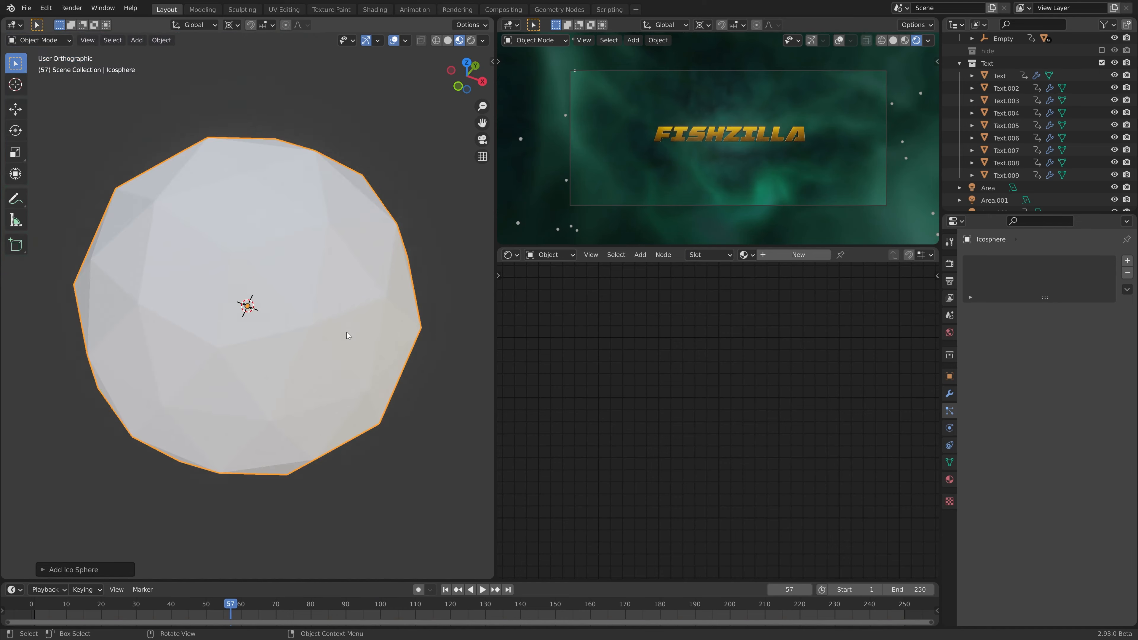
Duplicate the ico sphere twice, placing one copy beside the original and the other above them
scroll(342, 336, down, 8)
middle_drag(341, 337, 305, 321)
scroll(338, 343, up, 2)
mouse_move(304, 321)
middle_down()
mouse_move(288, 321)
mouse_move(296, 311)
middle_up()
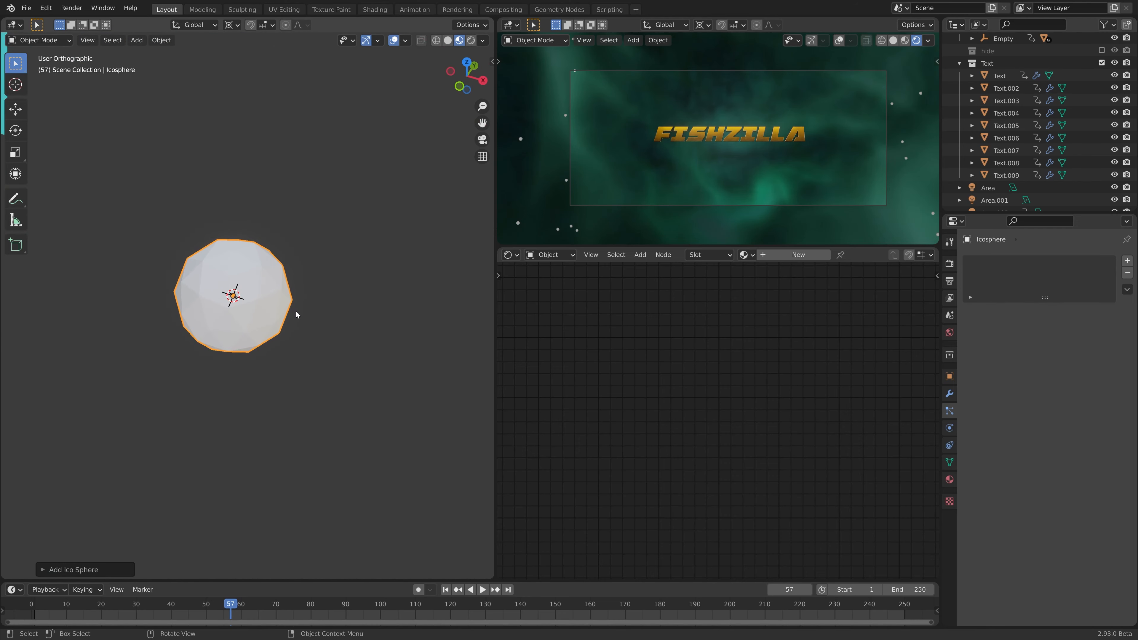
key(shift+d)
click(443, 340)
key(shift+d)
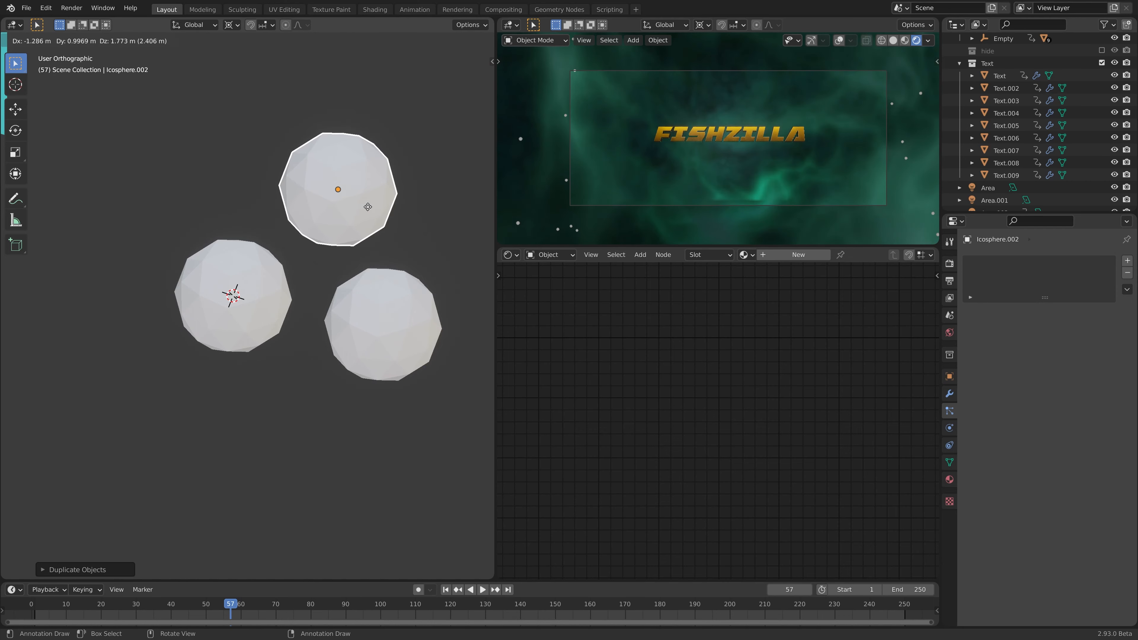
click(389, 205)
Add a Decimate modifier to the original ico sphere and lower its ratio to about 0.24
scroll(356, 350, down, 2)
shift+middle_drag(353, 358, 298, 367)
click(206, 323)
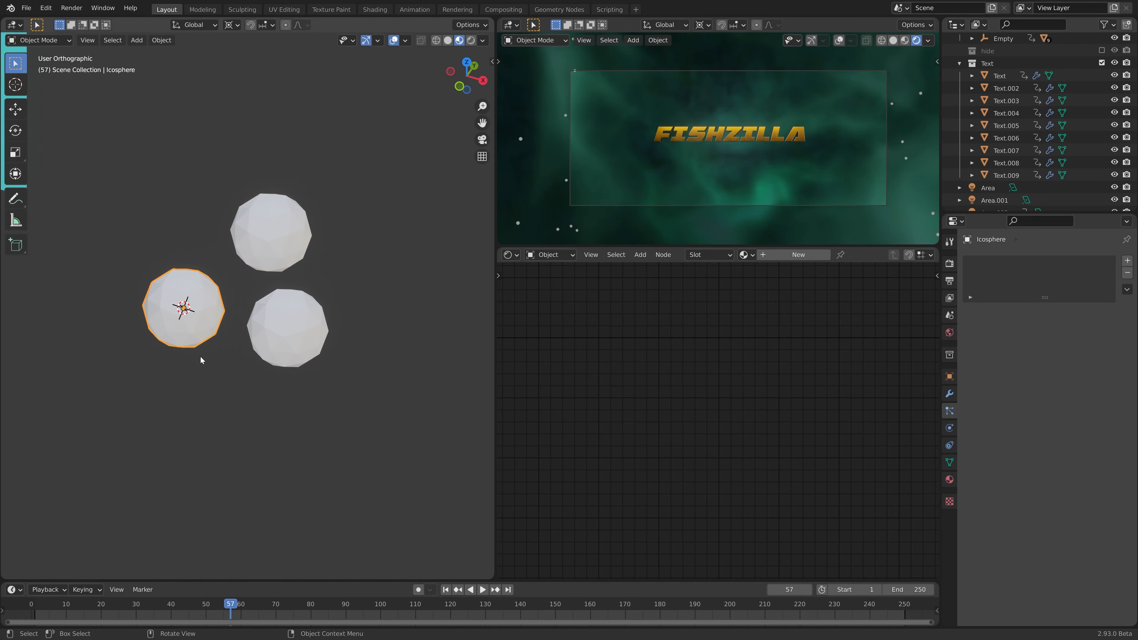
click(949, 395)
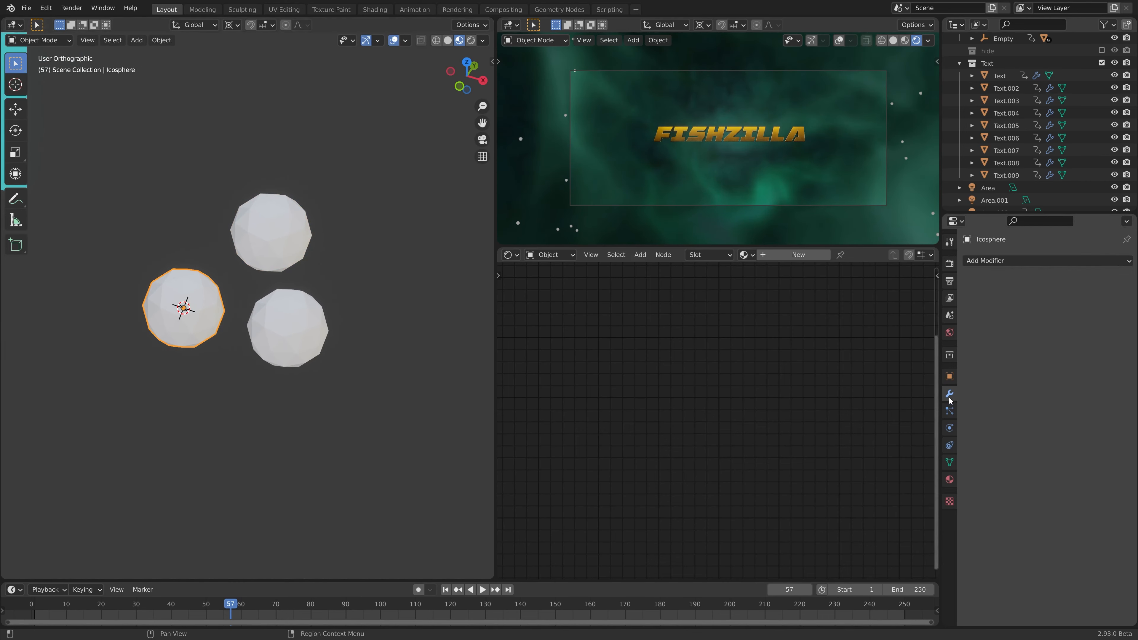
click(1005, 261)
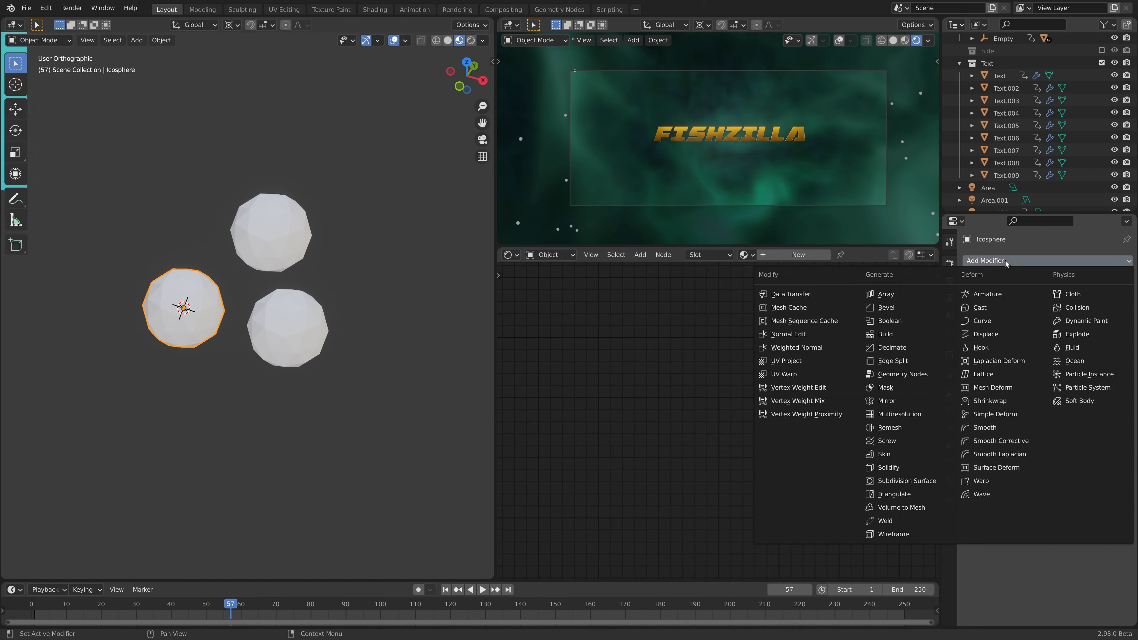
click(892, 347)
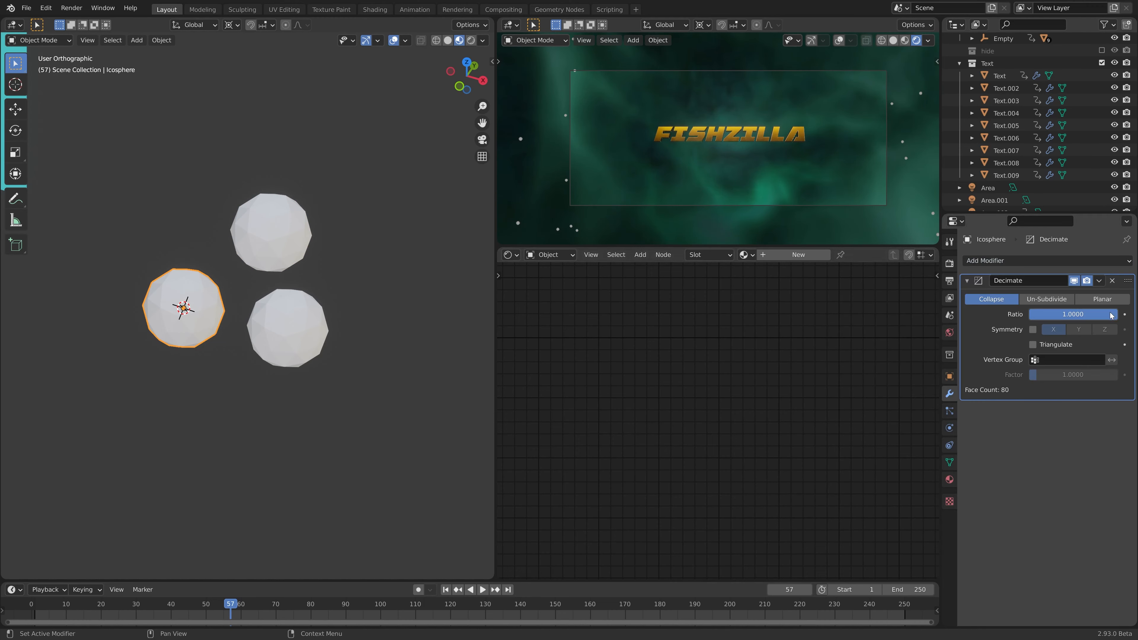
drag(1093, 314, 1024, 318)
Copy the Decimate modifier from the original ico sphere to its two duplicates
click(271, 232)
shift+click(287, 327)
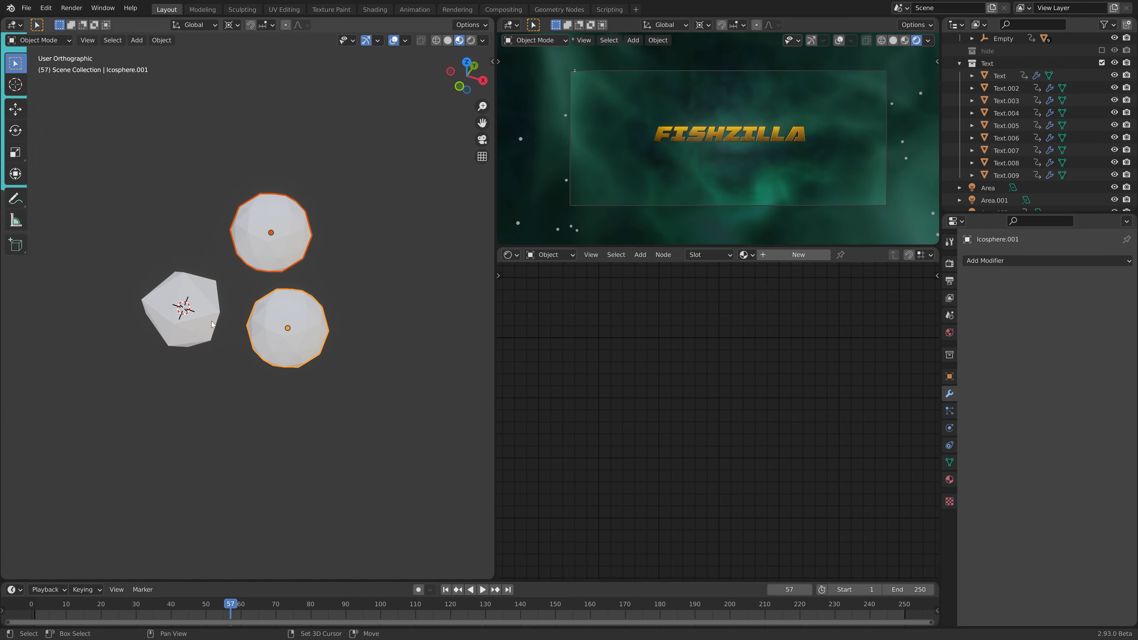
shift+click(197, 313)
key(ctrl+l)
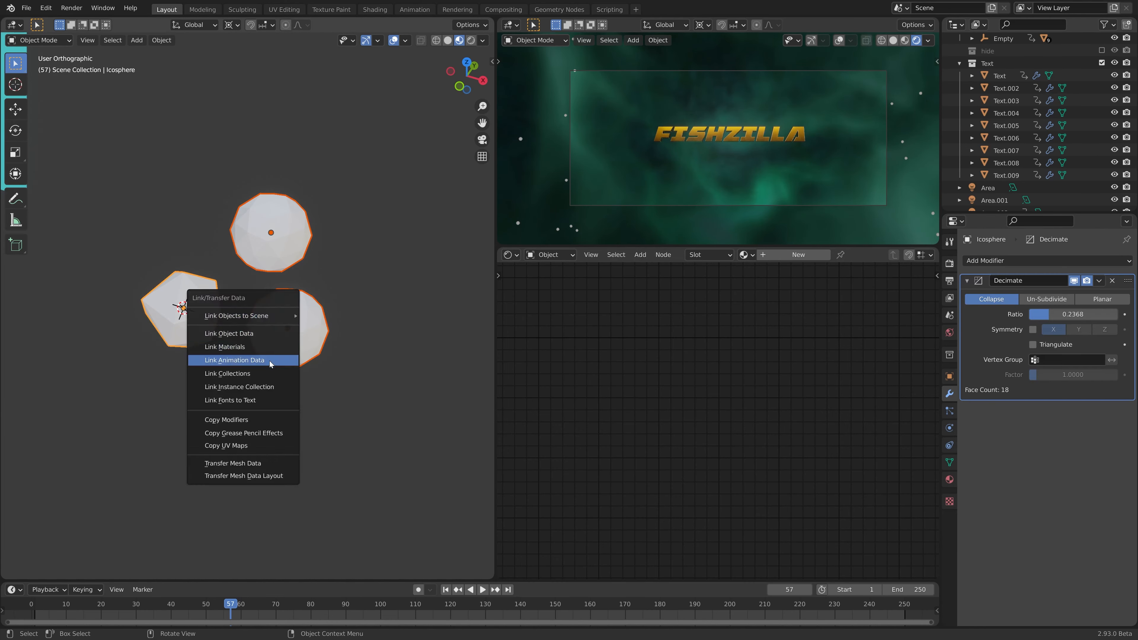
click(262, 419)
Vary the duplicates' Decimate ratios, using about 0.11 for the upper one and 0.49 for the lower one
click(270, 233)
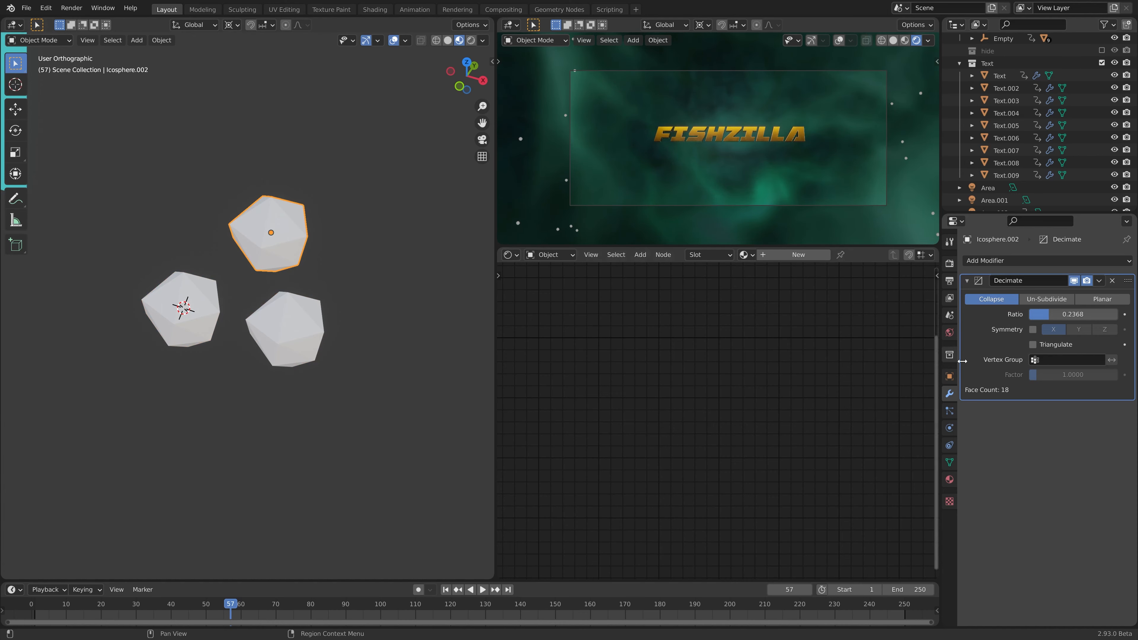
mouse_move(1075, 314)
mouse_down()
mouse_move(1044, 314)
mouse_move(1078, 314)
mouse_up()
click(285, 329)
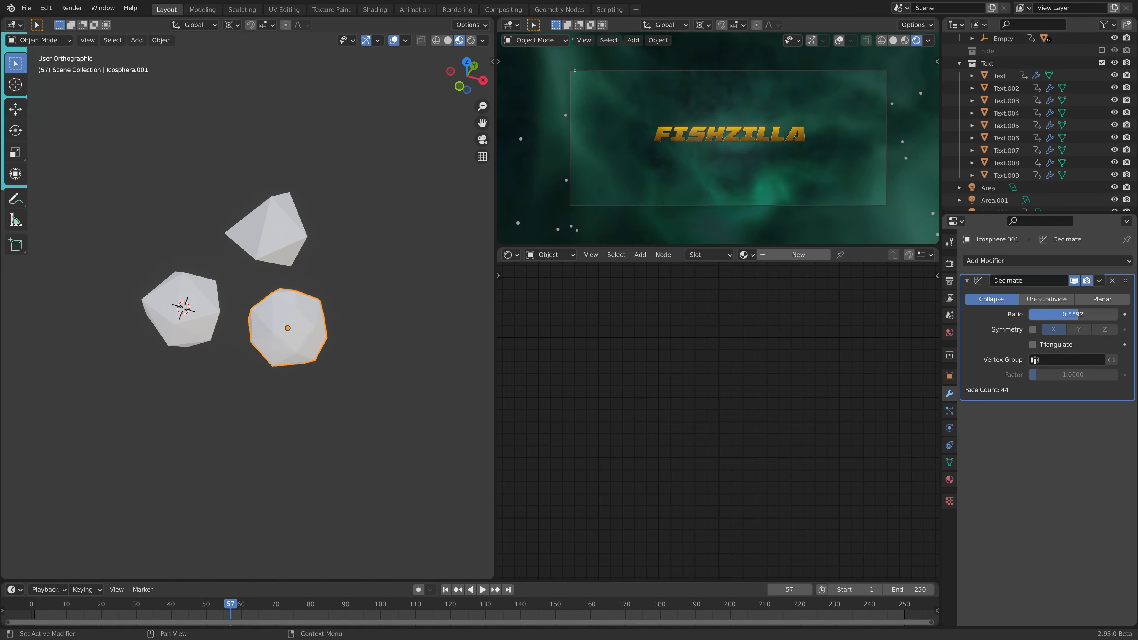
Edit the lower duplicate's mesh by moving its top faces upward to stretch it into an elongated rock
middle_drag(298, 334, 317, 320)
scroll(317, 320, down, 1)
key(Tab)
mouse_move(273, 279)
mouse_down()
mouse_move(297, 291)
mouse_move(289, 292)
mouse_up()
key(g)
click(269, 268)
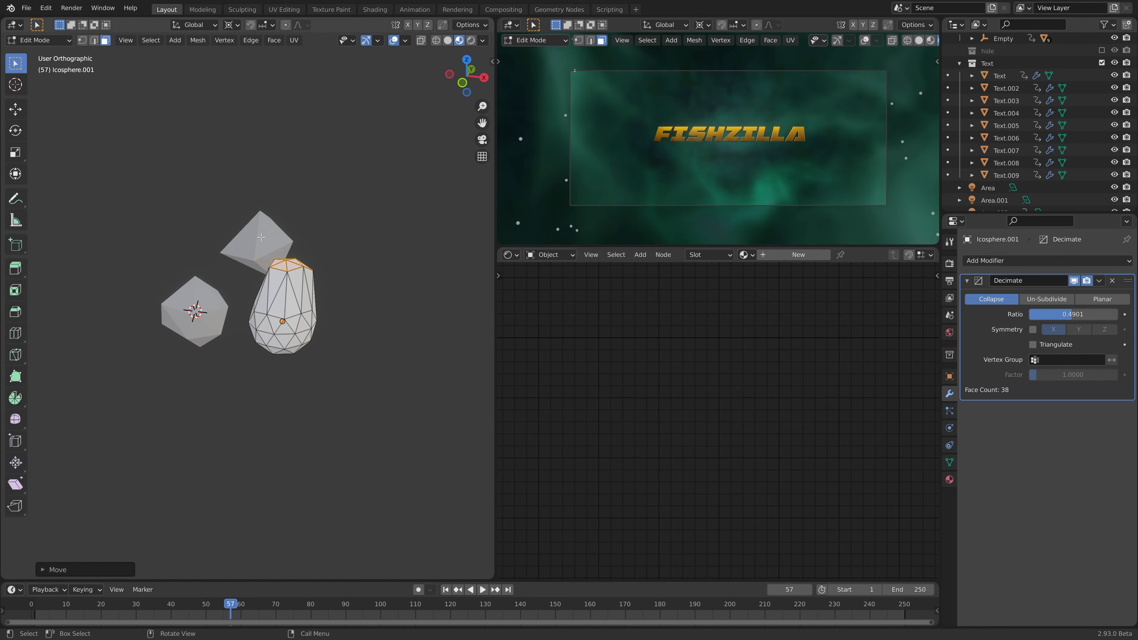
Edit the upper duplicate's mesh by moving its side faces outward, away from the center, and return to Object Mode
key(Tab)
click(234, 256)
key(Tab)
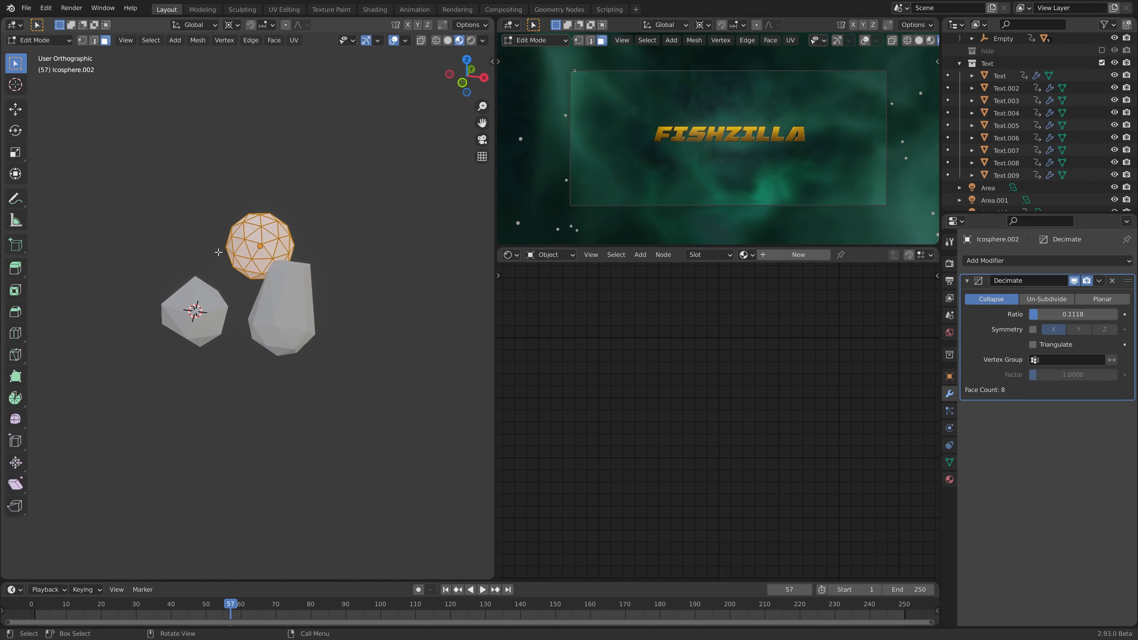
drag(217, 242, 233, 257)
key(g)
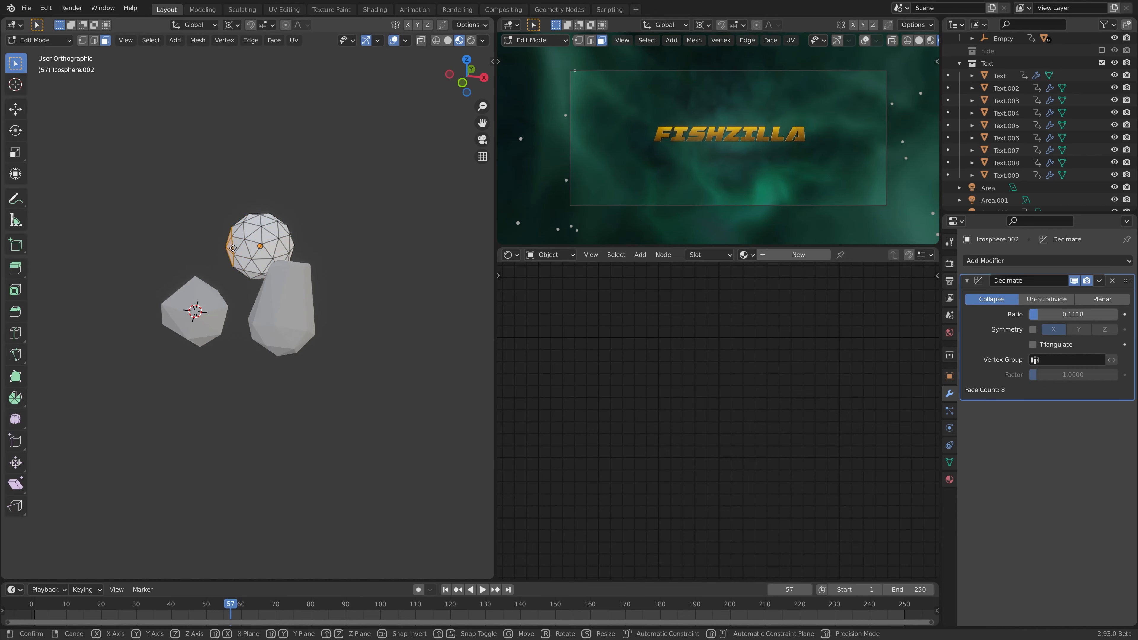
click(202, 248)
key(s)
right_click(312, 242)
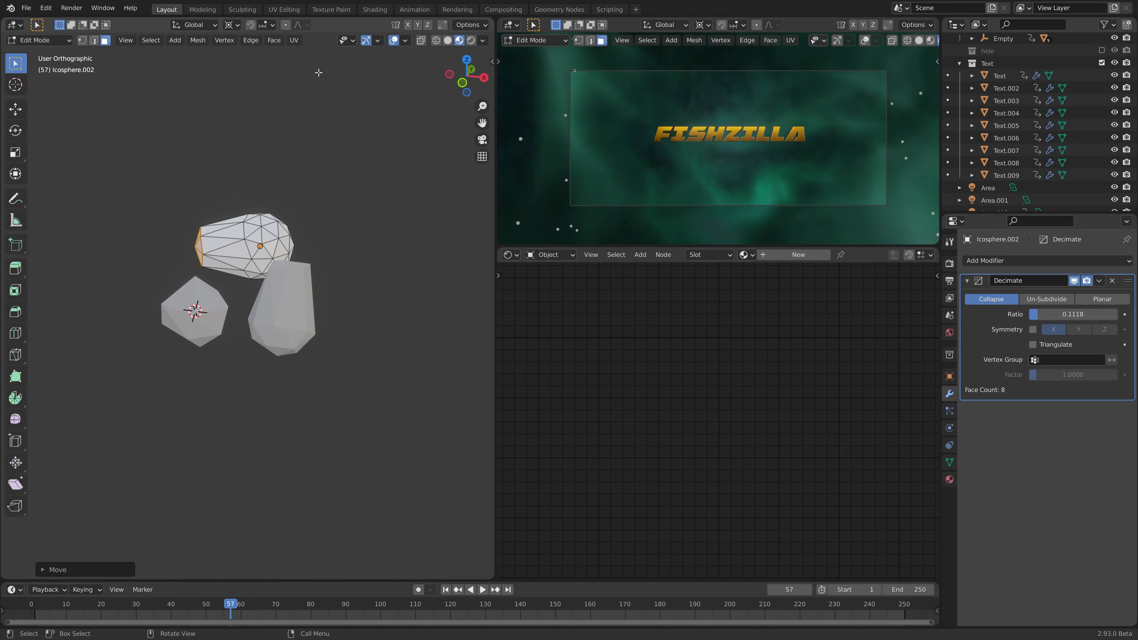
click(232, 25)
click(260, 39)
key(Tab)
Apply the Decimate modifier on each of the three rock shapes
middle_drag(314, 343, 309, 334)
click(283, 314)
click(193, 310)
click(268, 257)
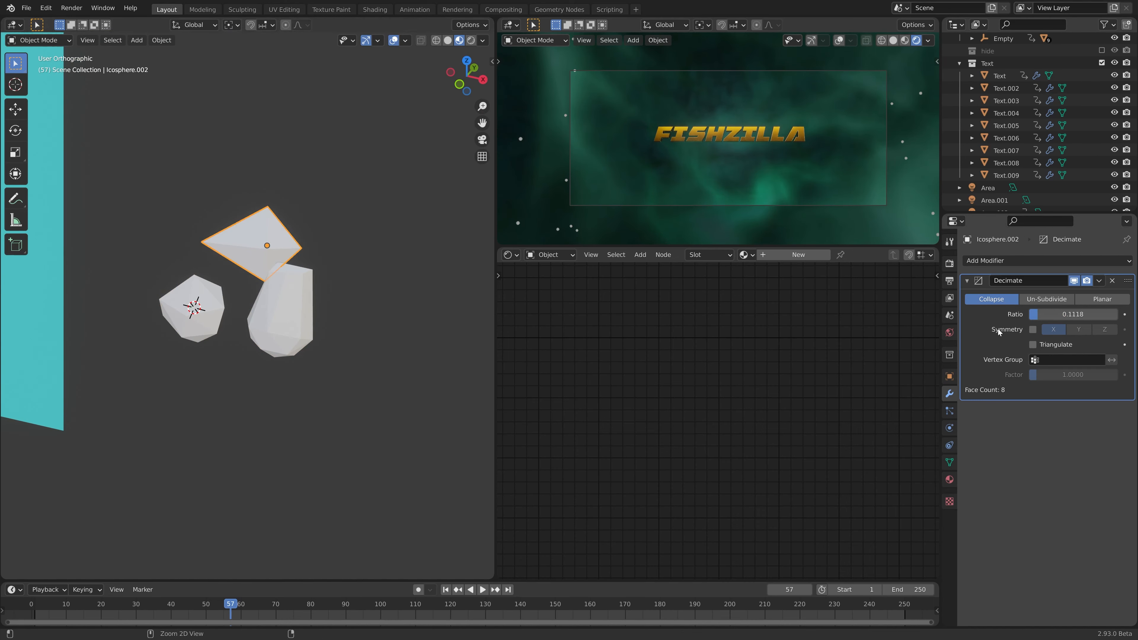
key(ctrl+a)
click(299, 324)
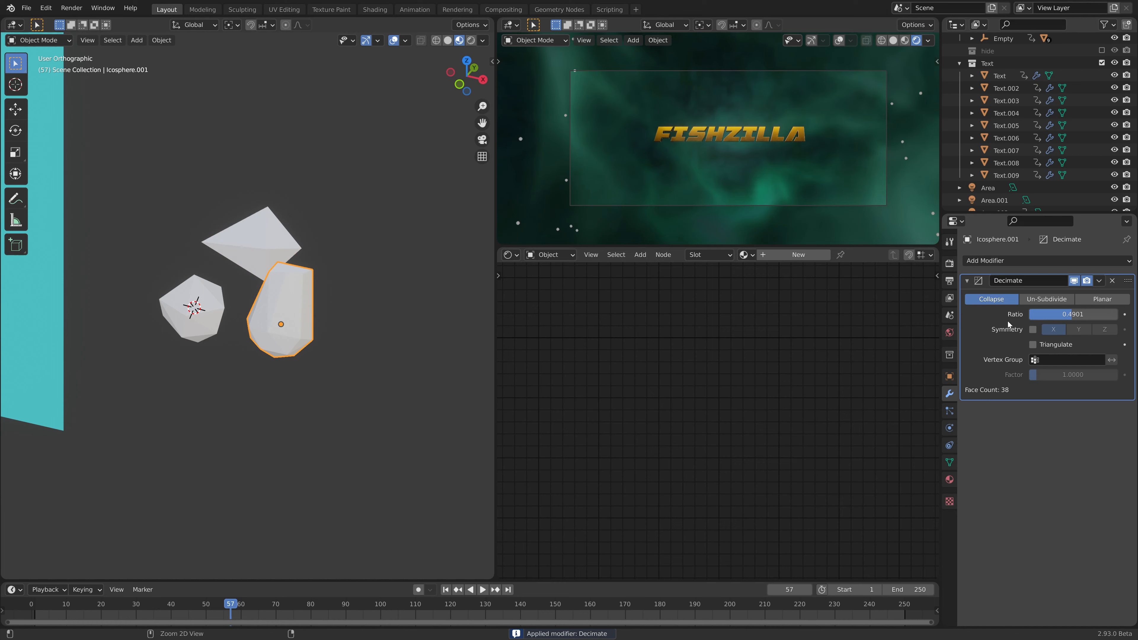
key(ctrl+a)
click(194, 308)
key(ctrl+a)
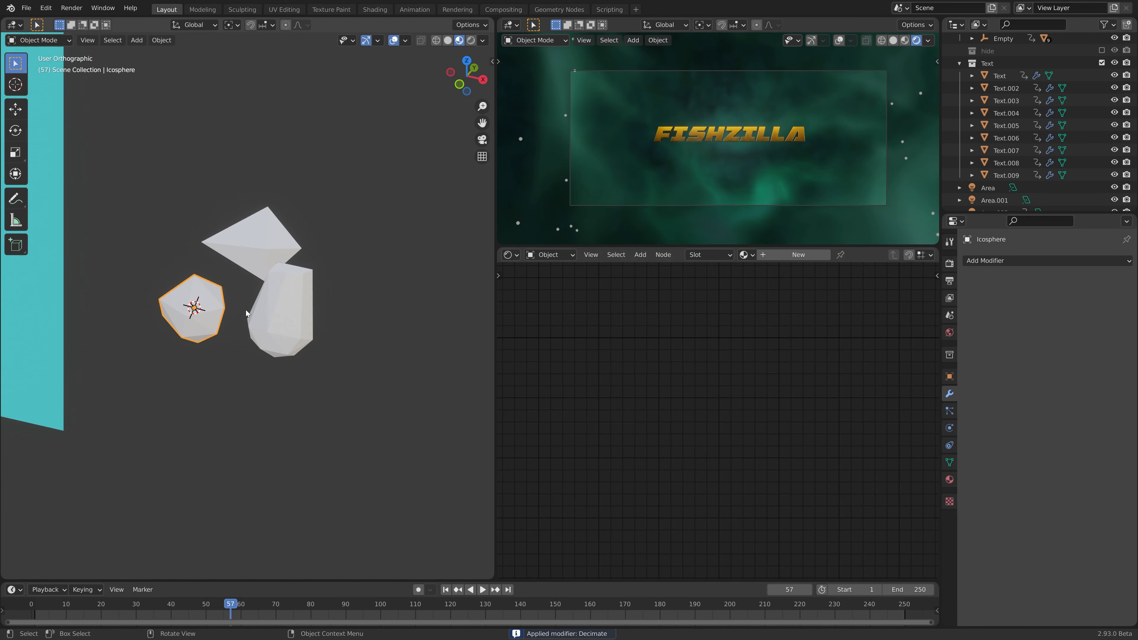
Move all three rock shapes into a new collection named Dust
shift+click(278, 314)
shift+click(260, 244)
shift+click(197, 314)
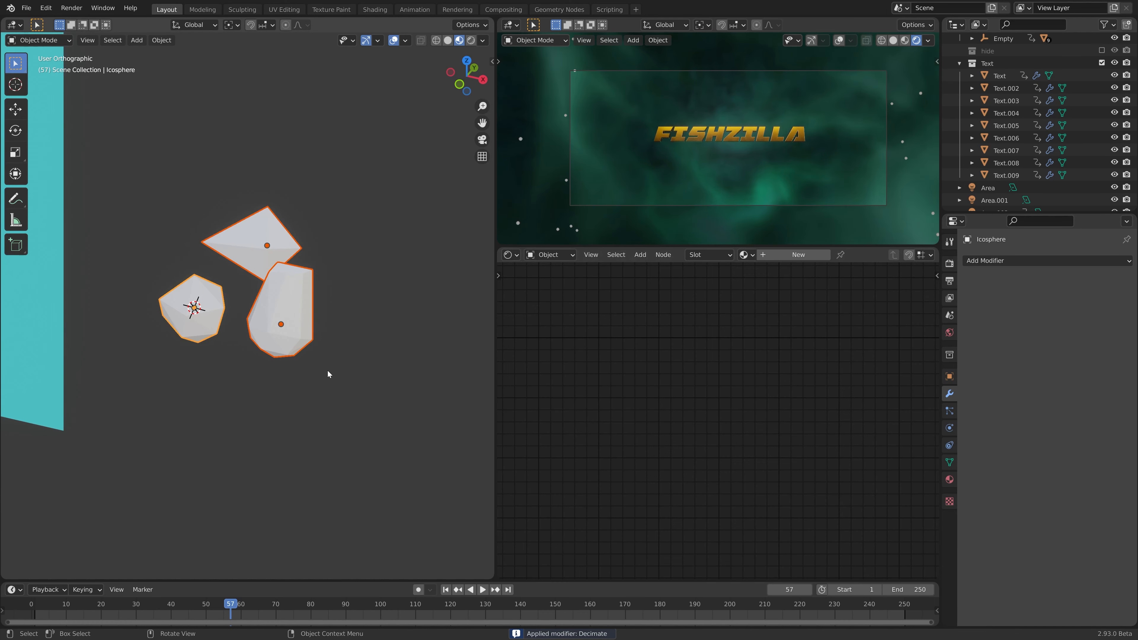
key(m)
click(359, 331)
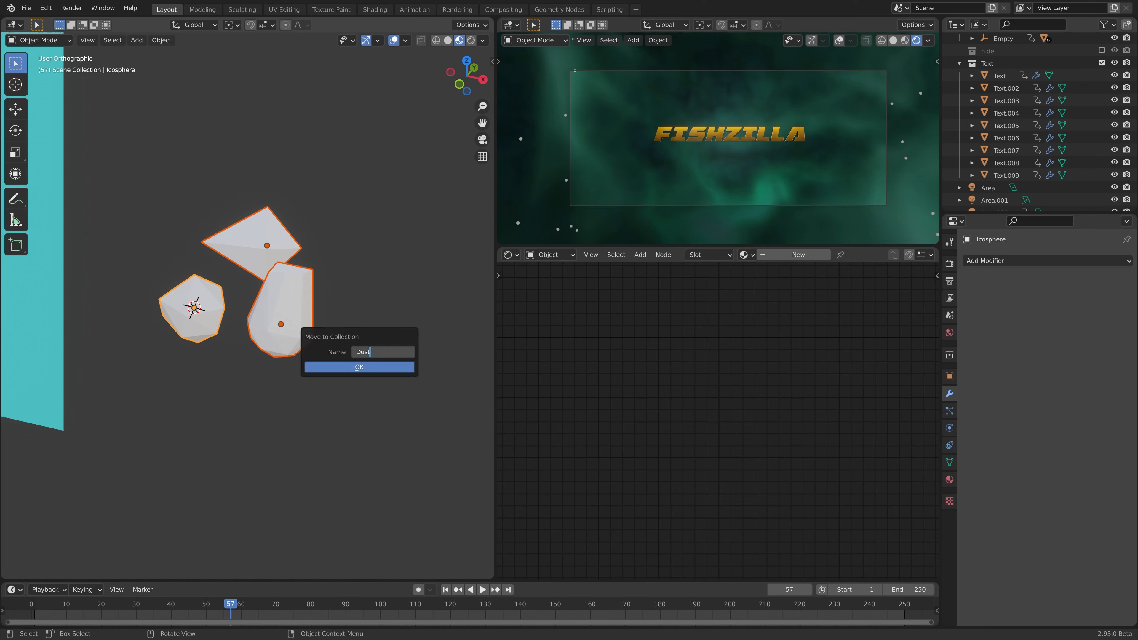
click(354, 369)
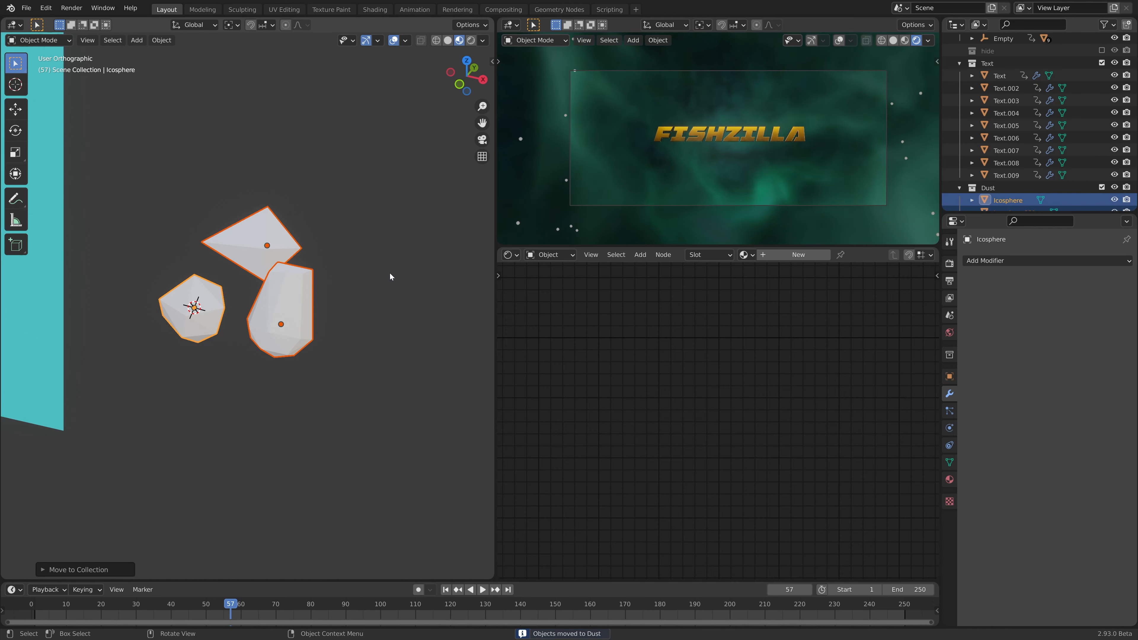
Render the volume cube's particles as a collection, with Dust as the instance collection
click(959, 187)
shift+middle_drag(191, 294, 372, 274)
scroll(372, 275, down, 6)
shift+middle_drag(275, 254, 444, 411)
scroll(441, 407, down, 6)
shift+middle_drag(226, 231, 427, 346)
click(145, 178)
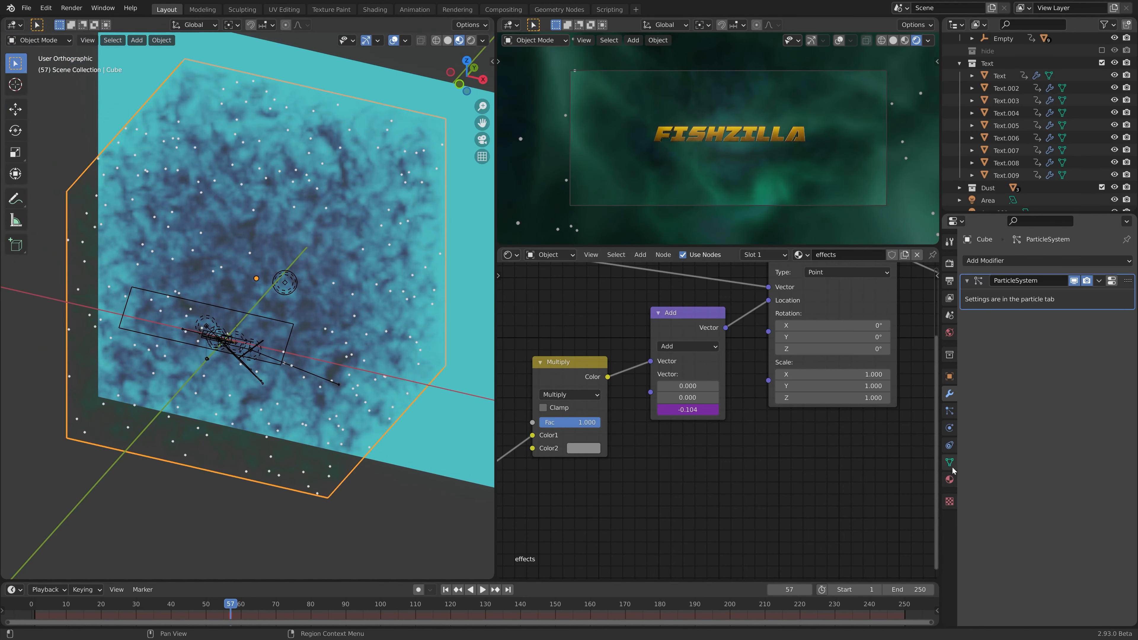
click(1111, 281)
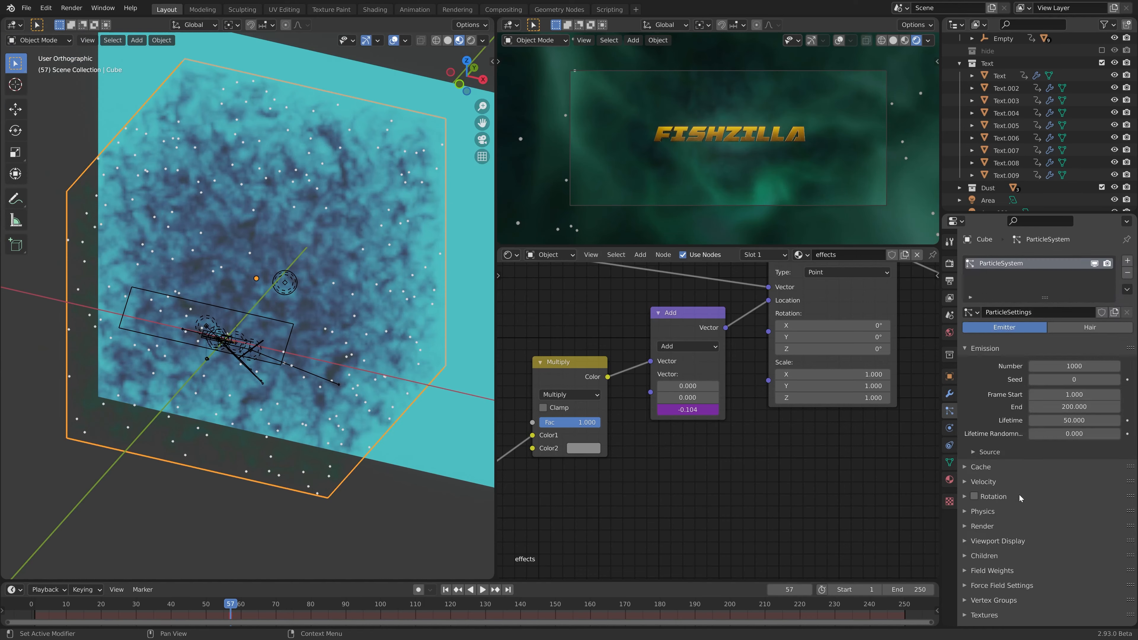
click(981, 526)
scroll(1030, 493, down, 5)
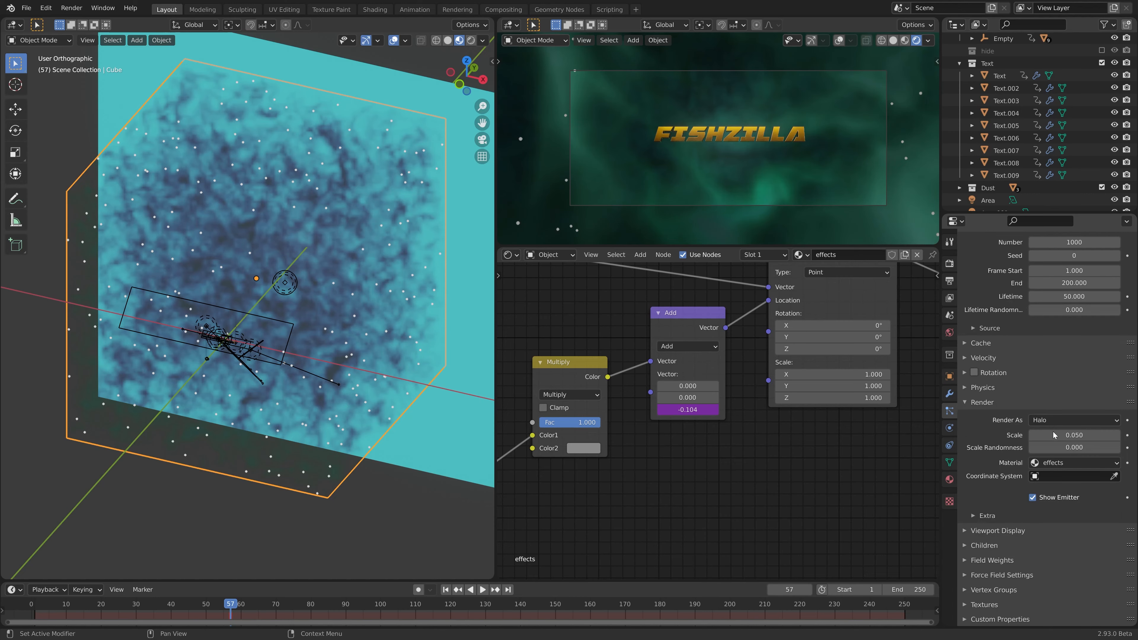
click(1059, 421)
click(1062, 503)
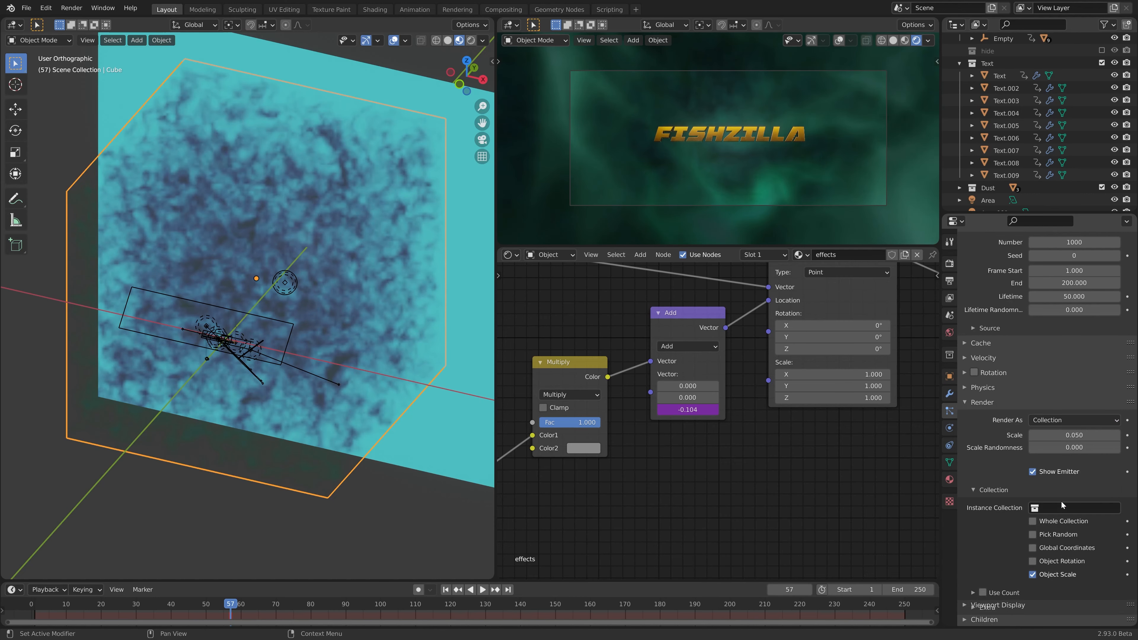
click(1075, 508)
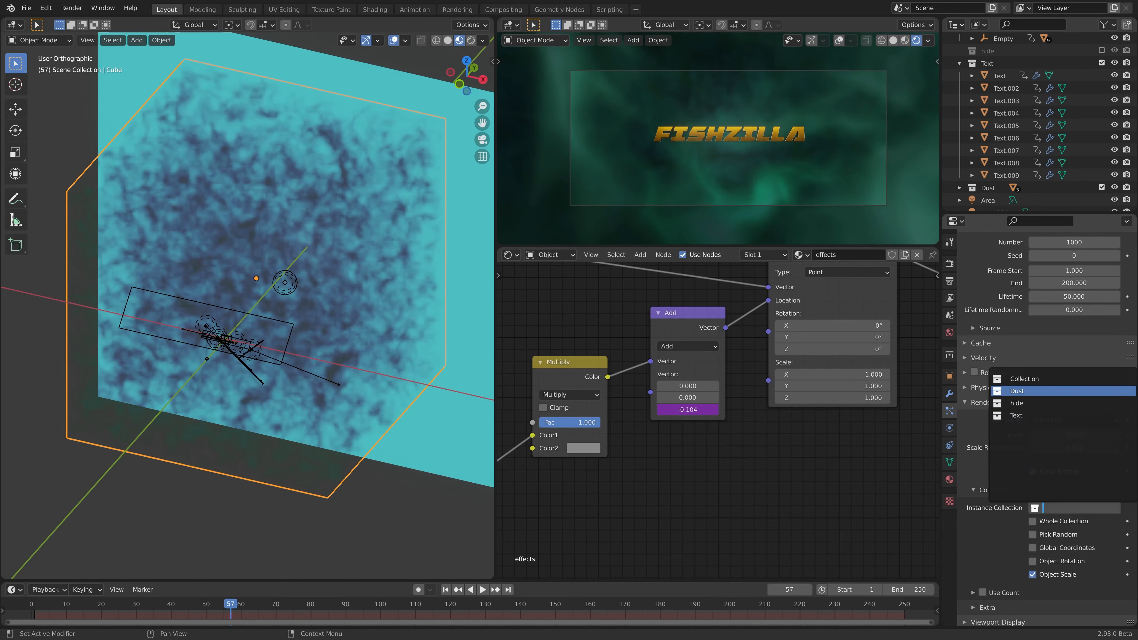
click(1026, 394)
Set the particle emission to end at frame 2 with 10000 particles, and play the animation from the start
scroll(344, 285, up, 3)
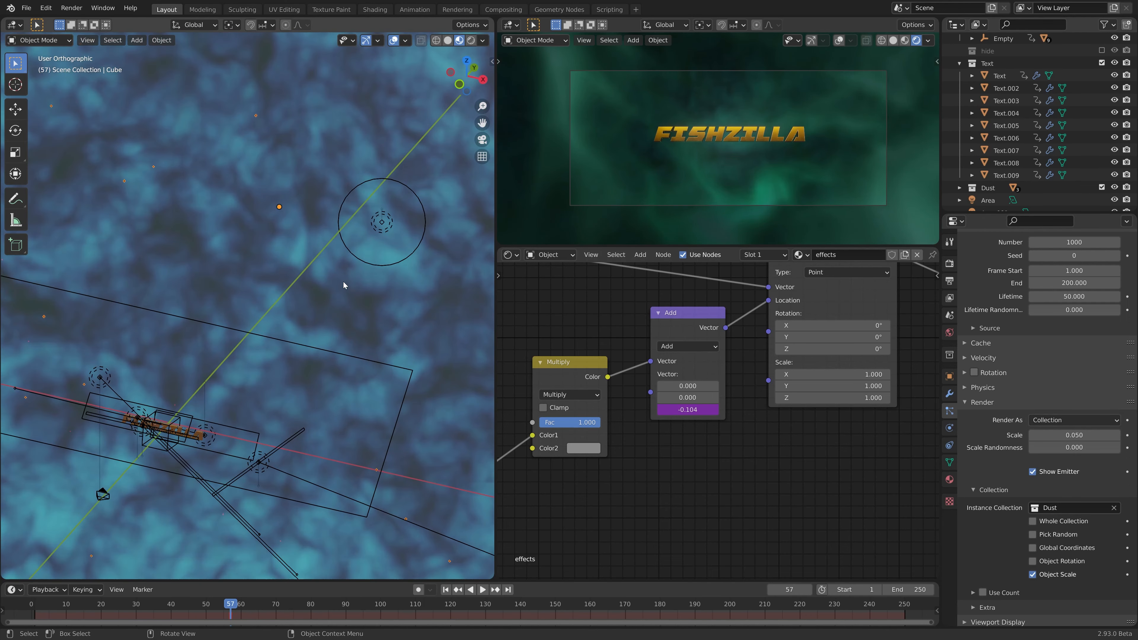
scroll(343, 282, down, 3)
scroll(995, 533, up, 5)
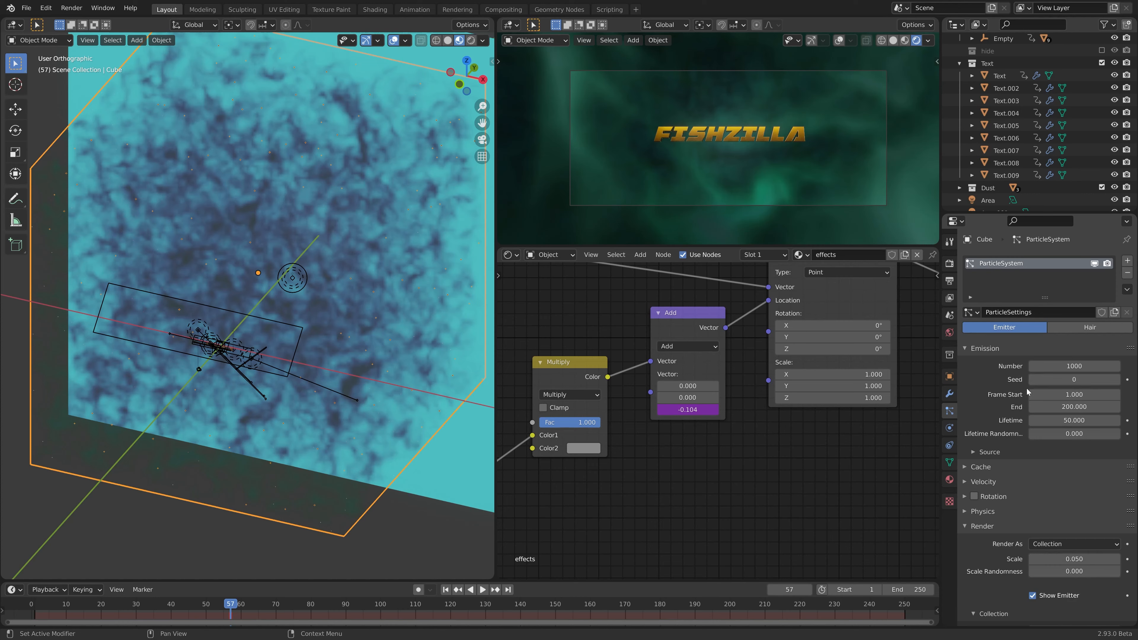
click(1074, 407)
key(Return)
click(1080, 367)
text(0)
key(Return)
click(446, 590)
key(space)
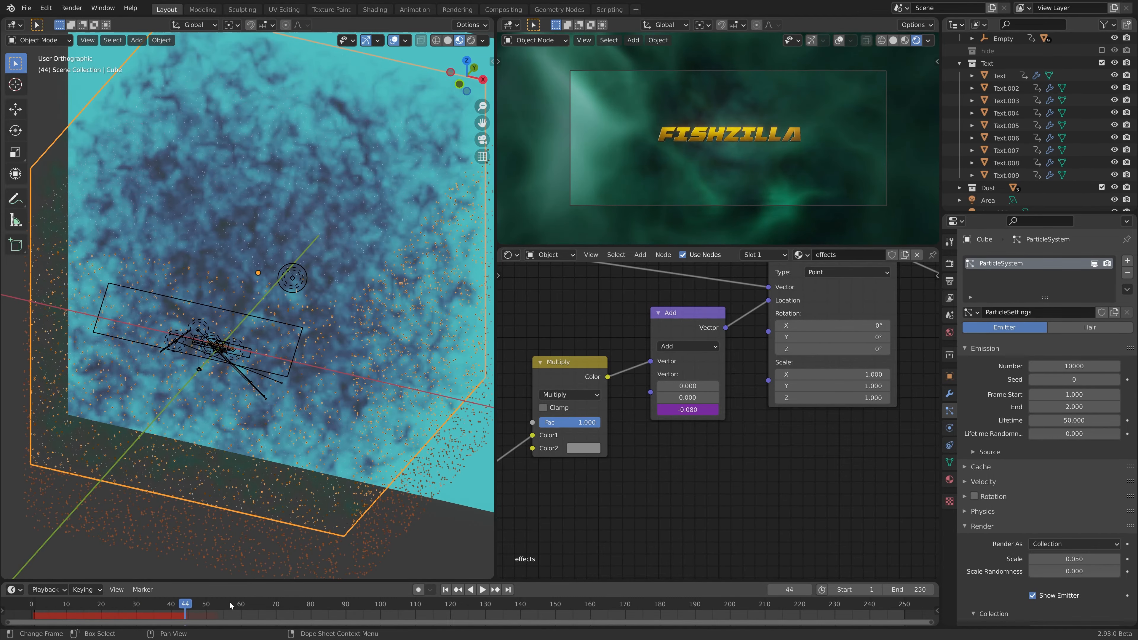
Play the animation to examine the particles around the volume cube from another angle, and return to frame 1
key(space)
middle_drag(322, 402, 244, 392)
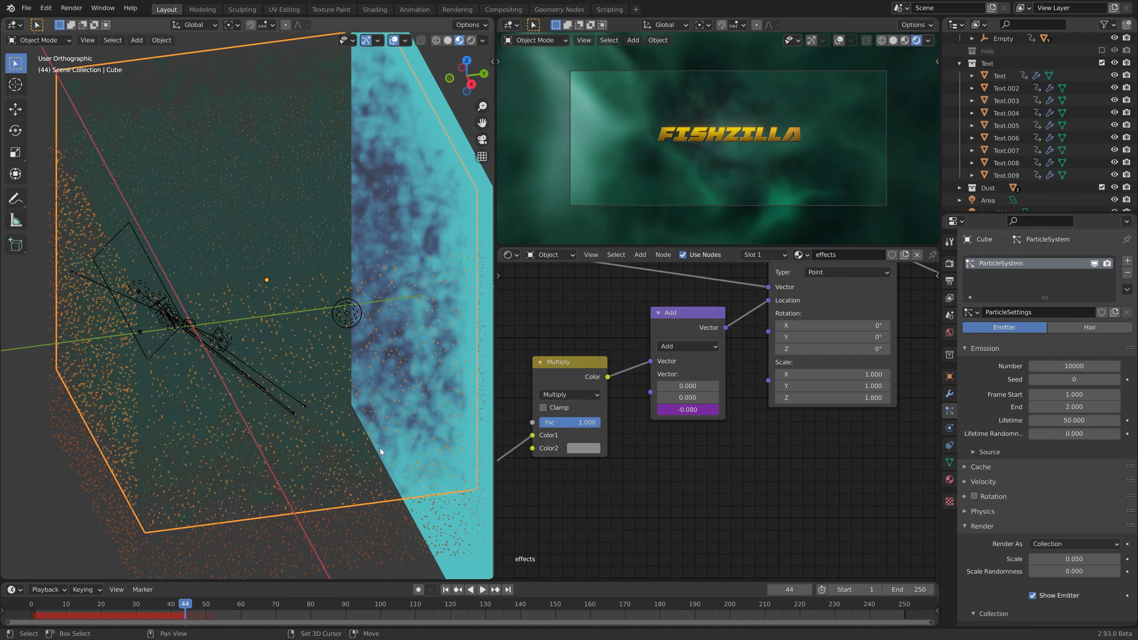
key(shift+Left)
key(space)
key(space)
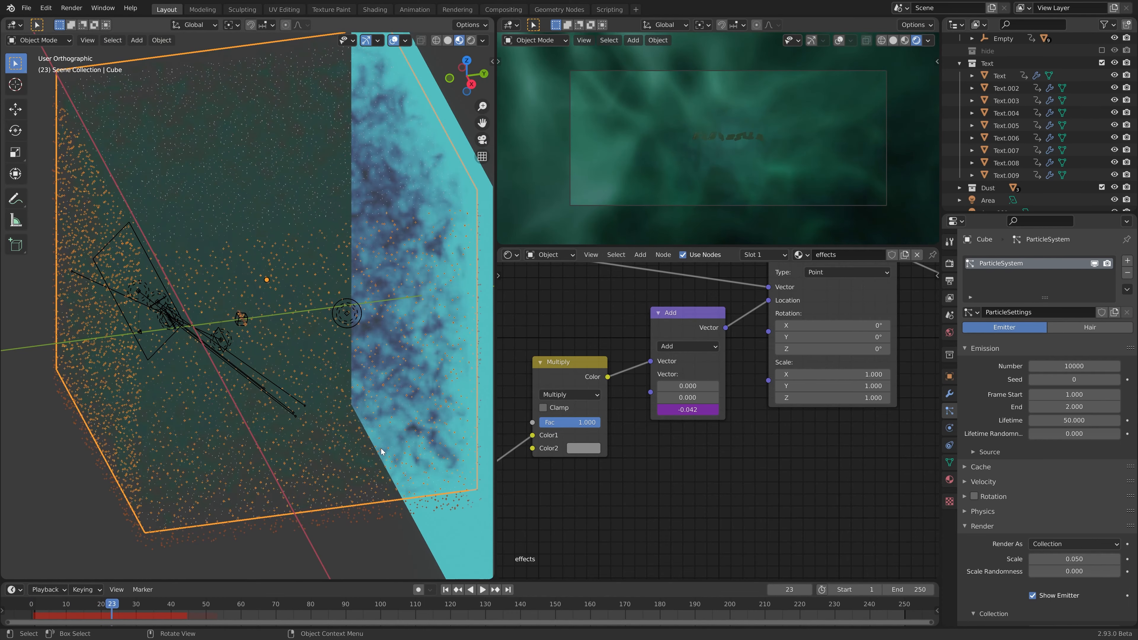
key(shift+Left)
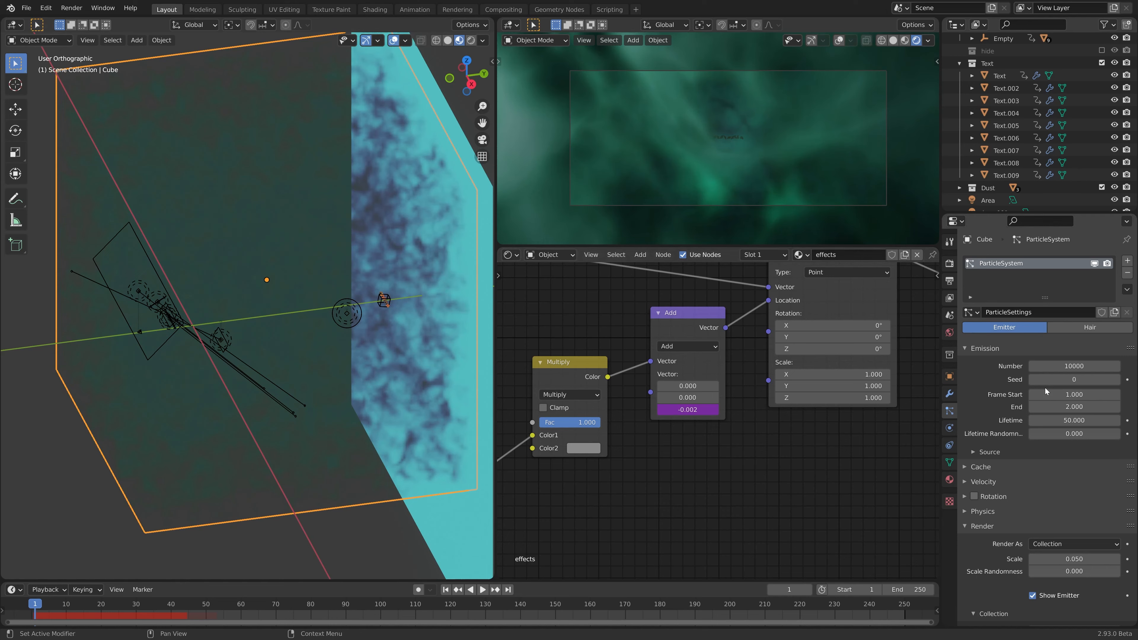
Set the particle system to emit from the cube's volume
click(988, 452)
scroll(1008, 449, down, 4)
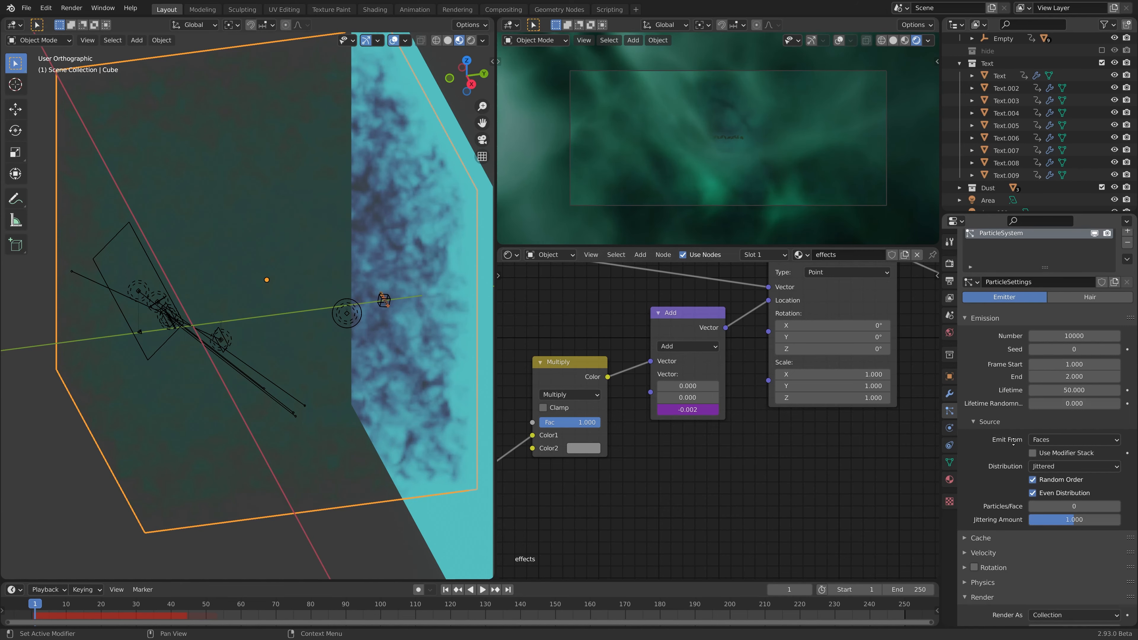
click(1053, 395)
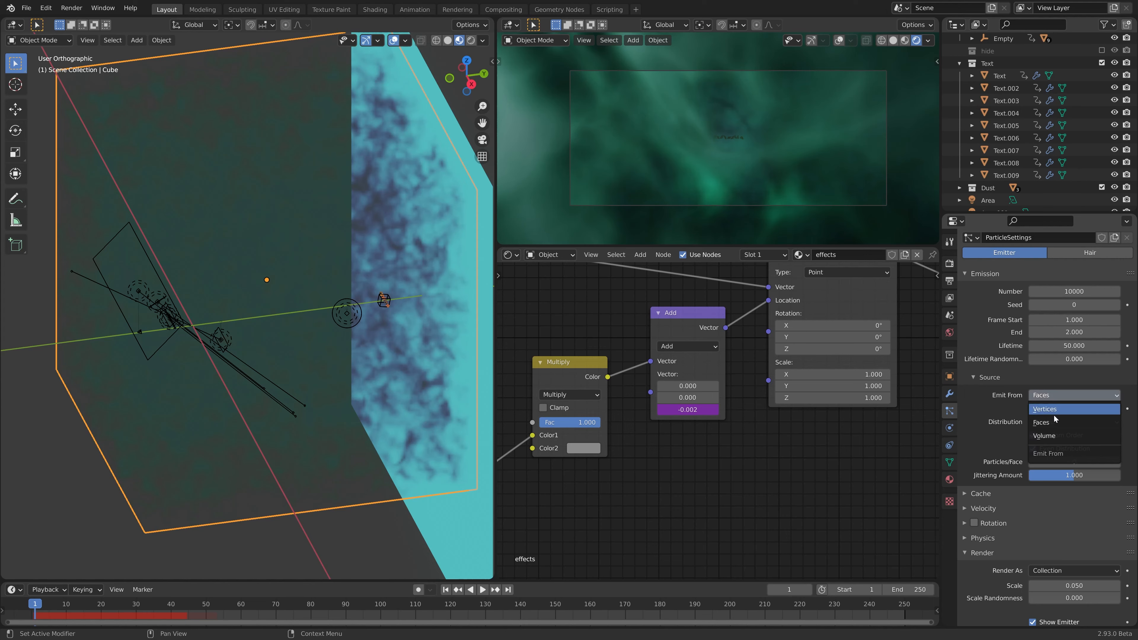
click(1046, 435)
Set the particles' gravity field weight to 0 and play the animation to check their motion
scroll(1031, 376, down, 5)
scroll(1031, 376, down, 3)
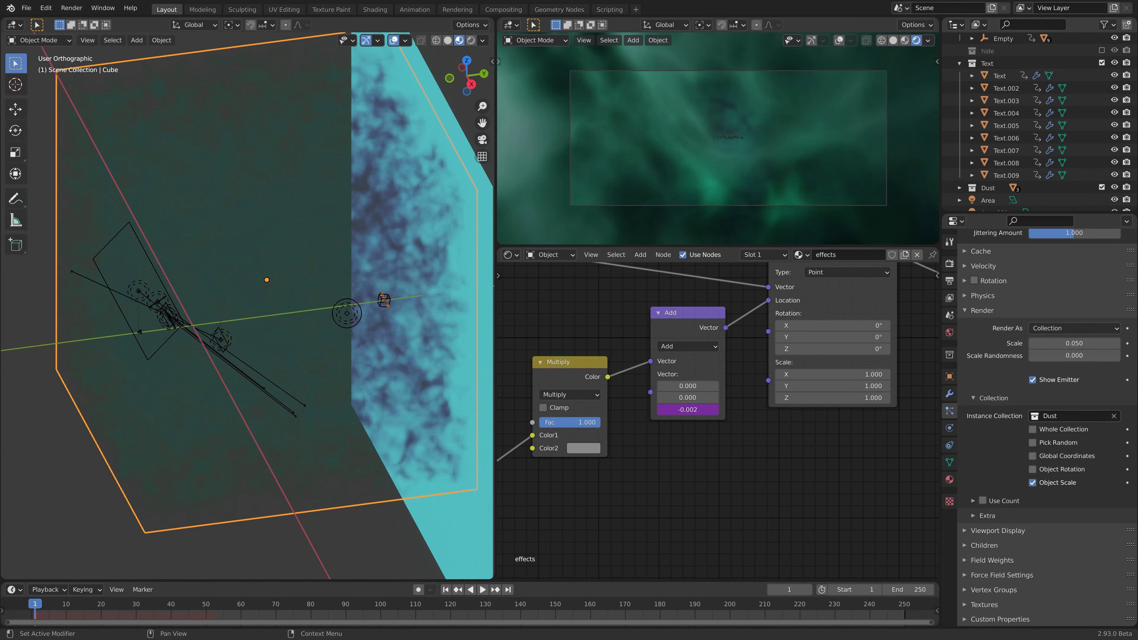
click(998, 562)
scroll(1015, 566, down, 5)
key(BackSpace)
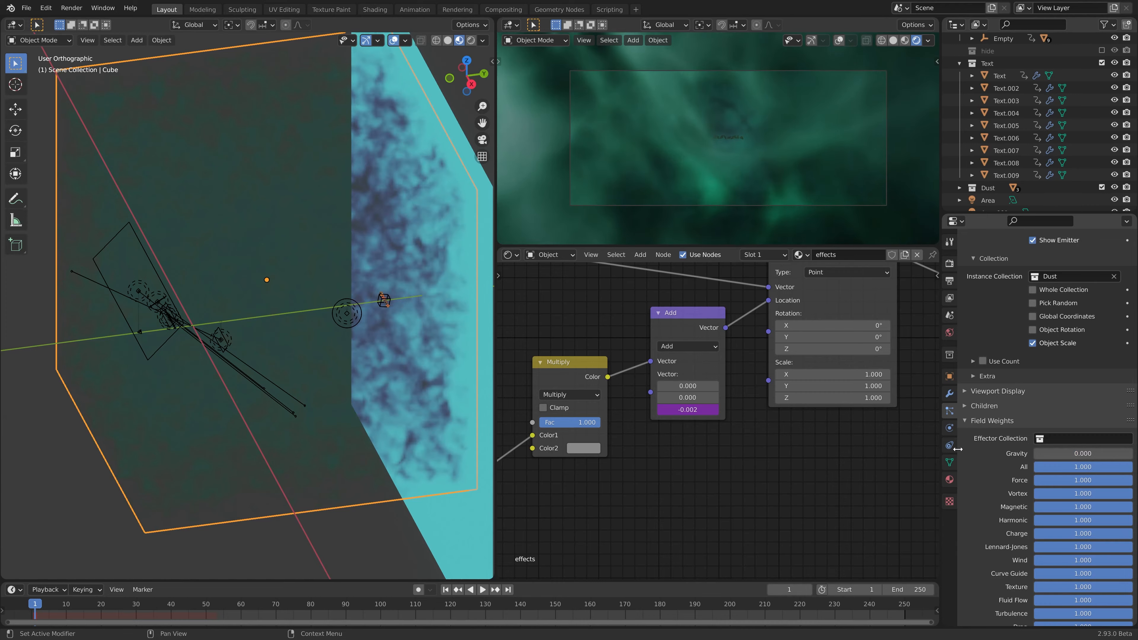
key(space)
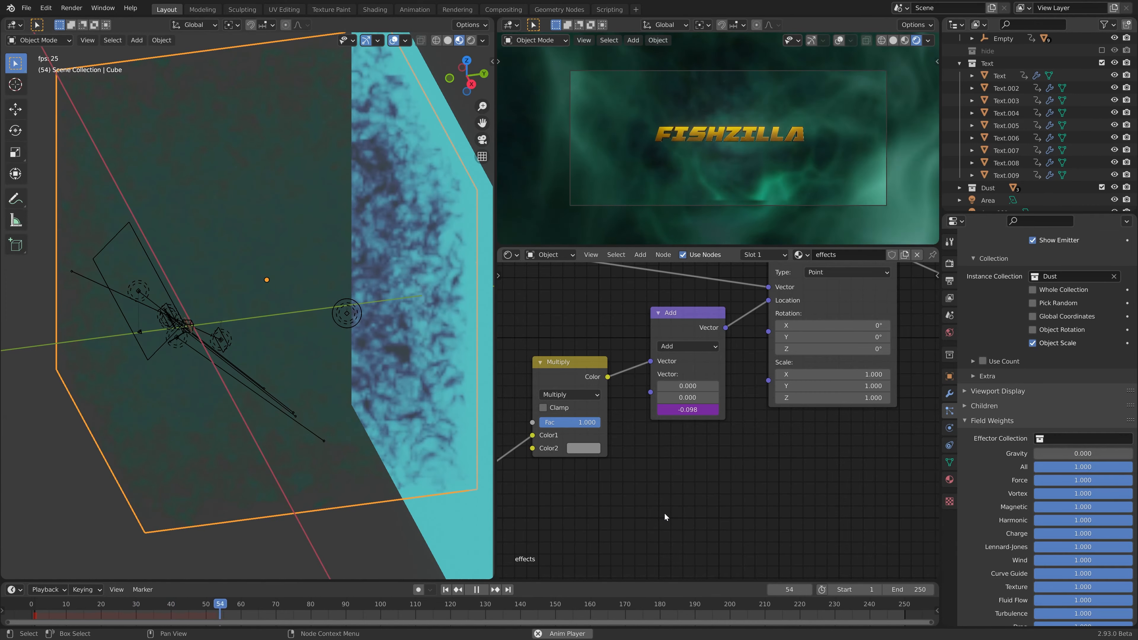
key(Escape)
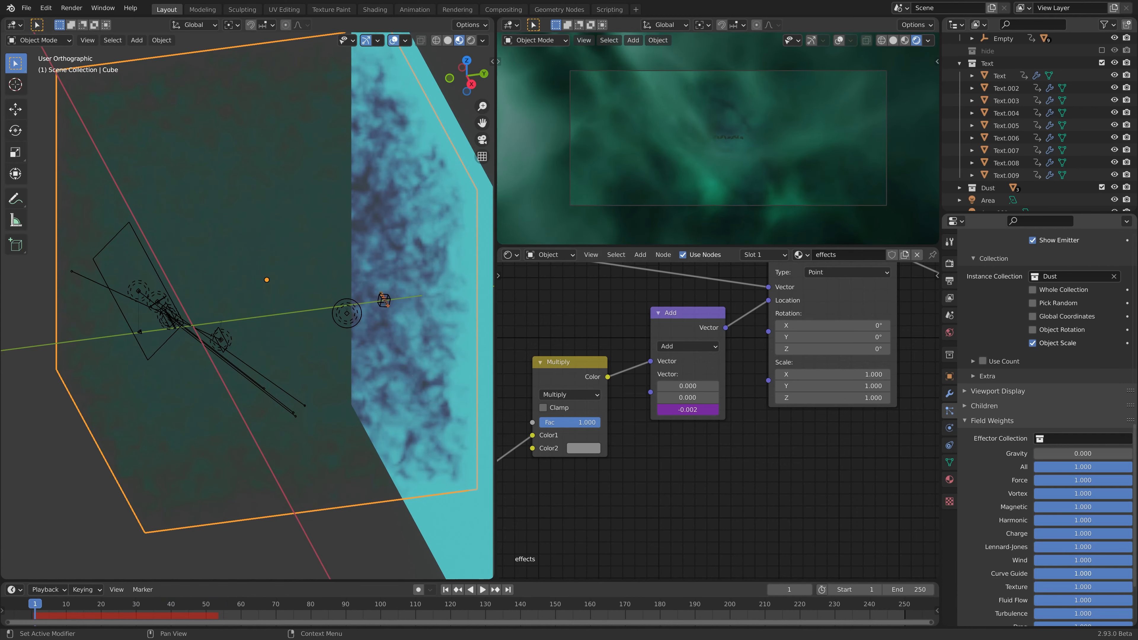
Set the particle lifetime to 200 frames and play the animation
scroll(1044, 384, up, 15)
scroll(1045, 384, up, 1)
click(1074, 349)
text(200)
key(Return)
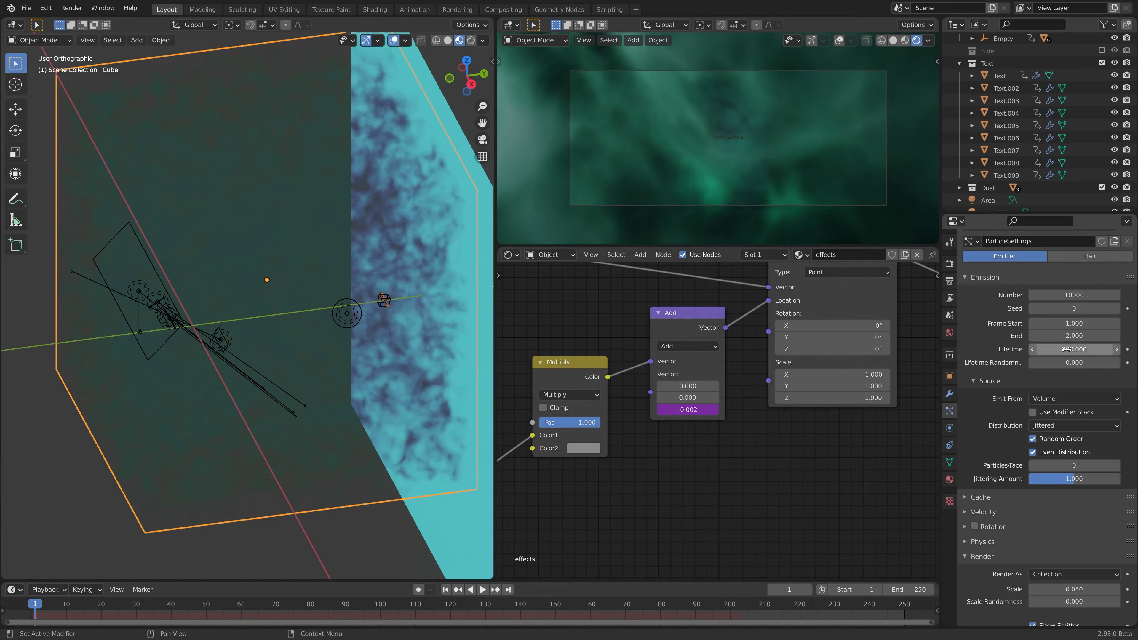
key(space)
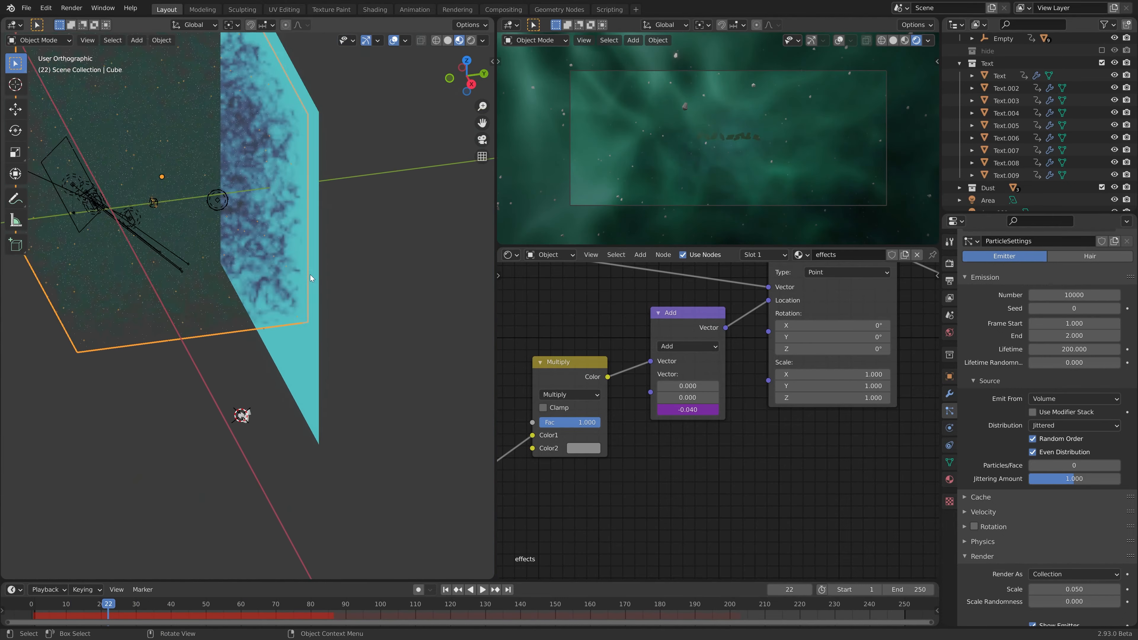
Select one of the rock shapes beside the volume cube and add a material slot to it
scroll(311, 275, down, 3)
middle_drag(288, 329, 311, 333)
scroll(323, 355, up, 4)
shift+middle_drag(338, 369, 341, 292)
middle_drag(351, 325, 332, 335)
click(279, 367)
scroll(278, 366, up, 2)
click(949, 479)
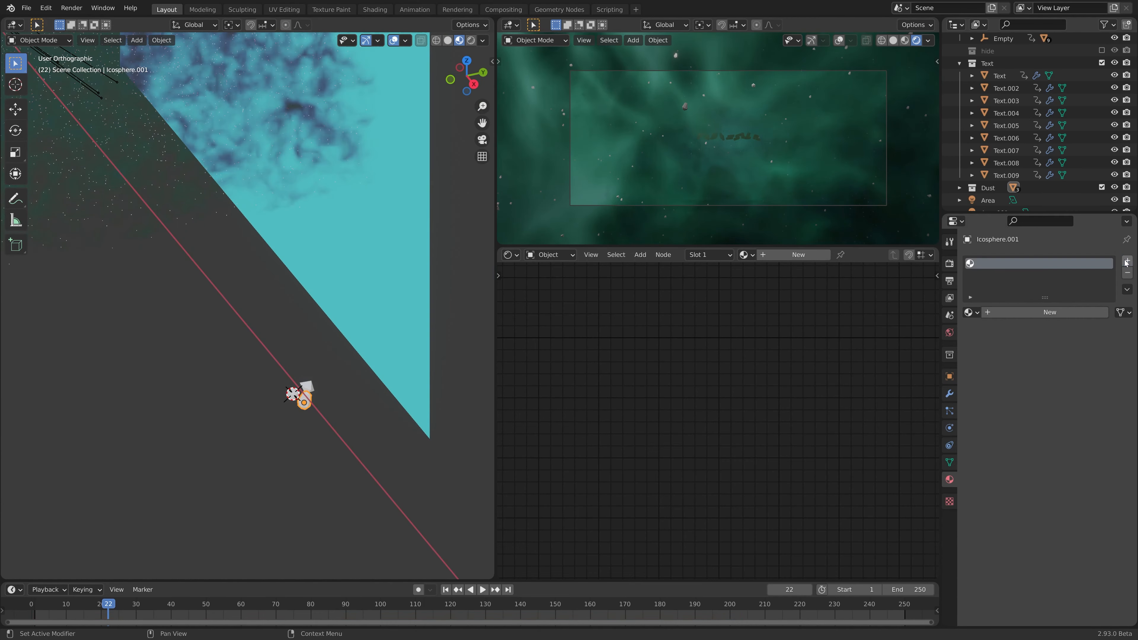
Create a new material named dust on the rock shape, with metallic 0.838 and roughness 0.165
click(1049, 313)
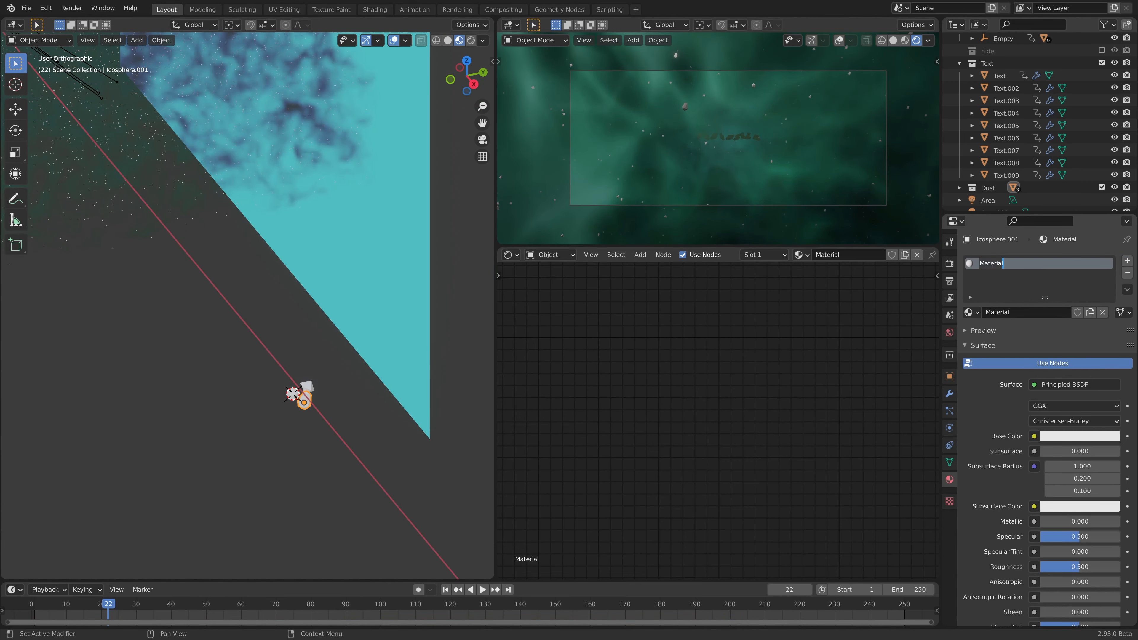
text(dust)
key(Return)
drag(1046, 524, 1113, 521)
drag(1080, 567, 1053, 567)
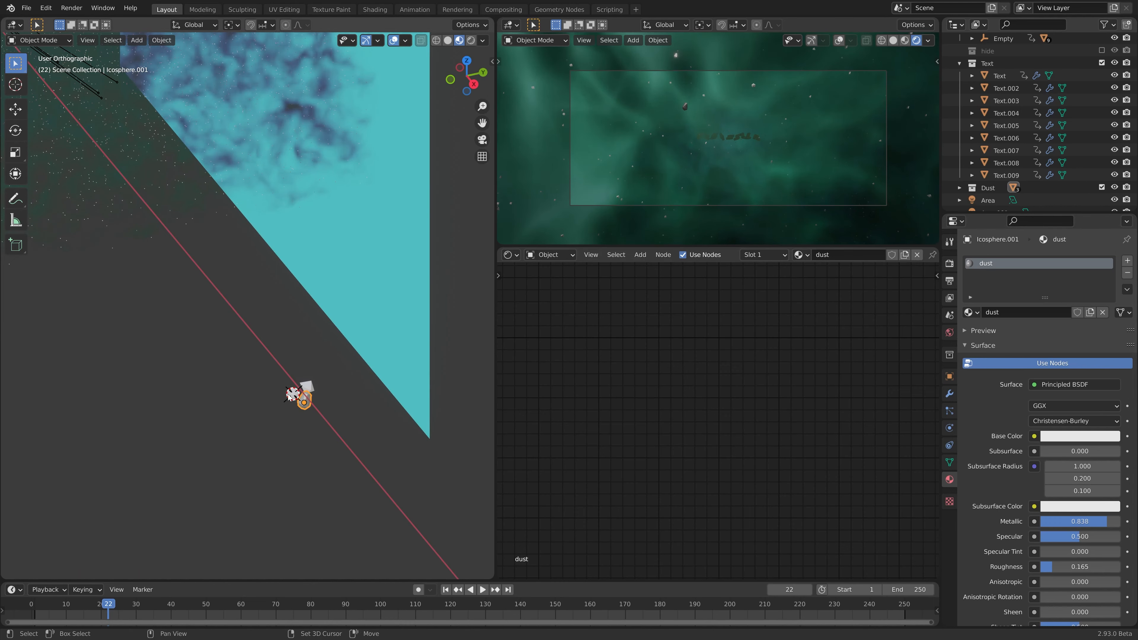
Link the dust material to the other two rock shapes
click(302, 405)
click(304, 404)
key(ctrl+l)
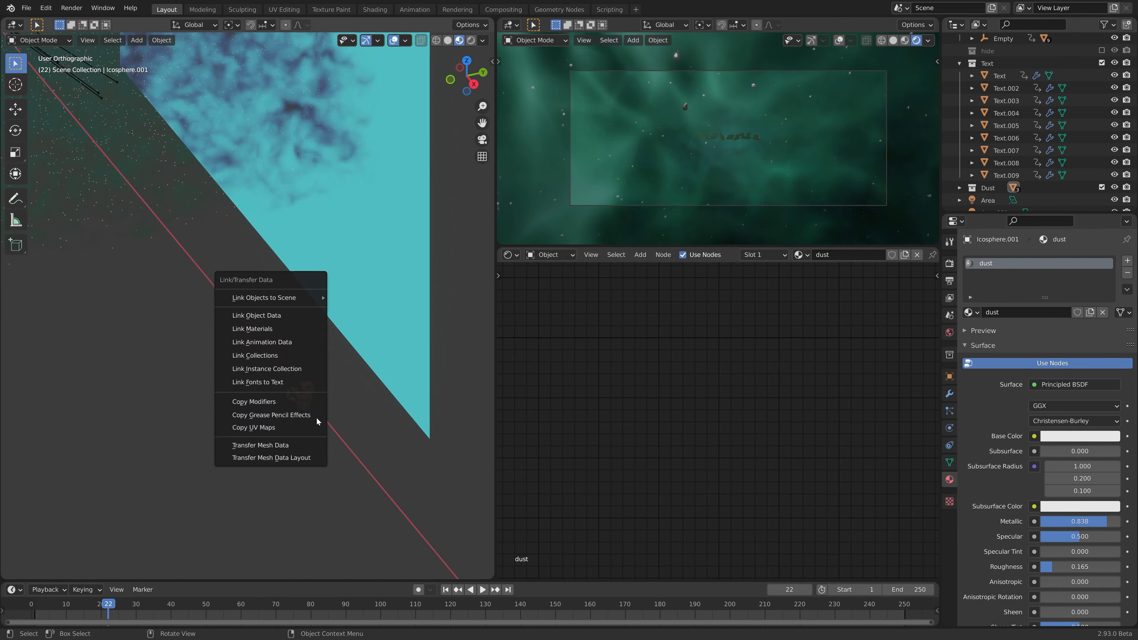
click(285, 333)
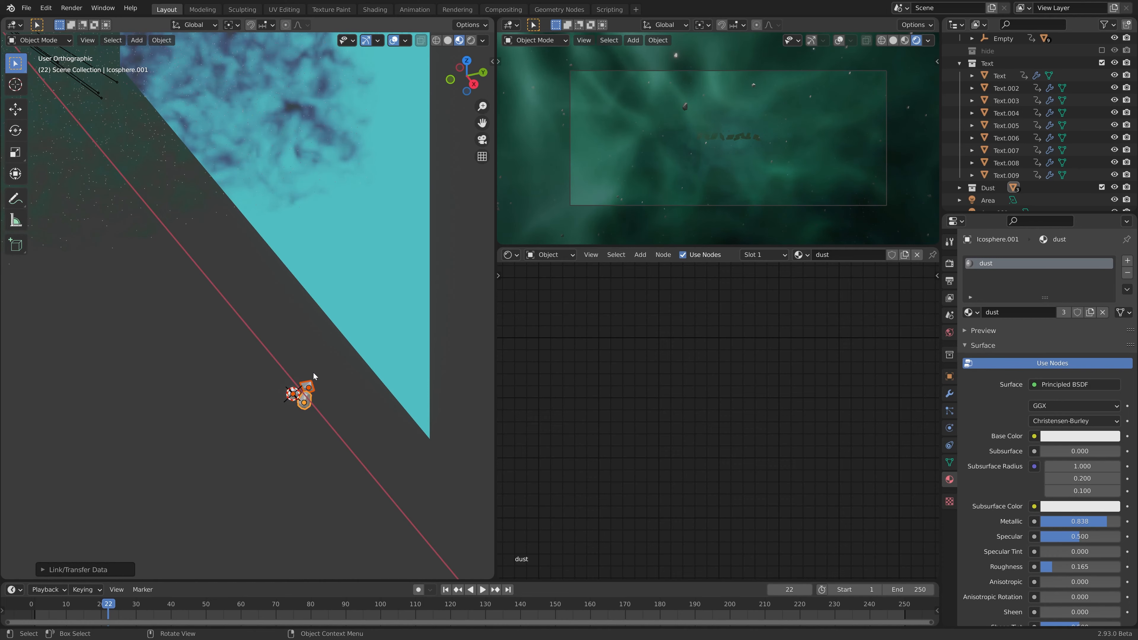
Set the volume cube's particle render scale to 0.030 and scale randomness to 0.5
click(178, 190)
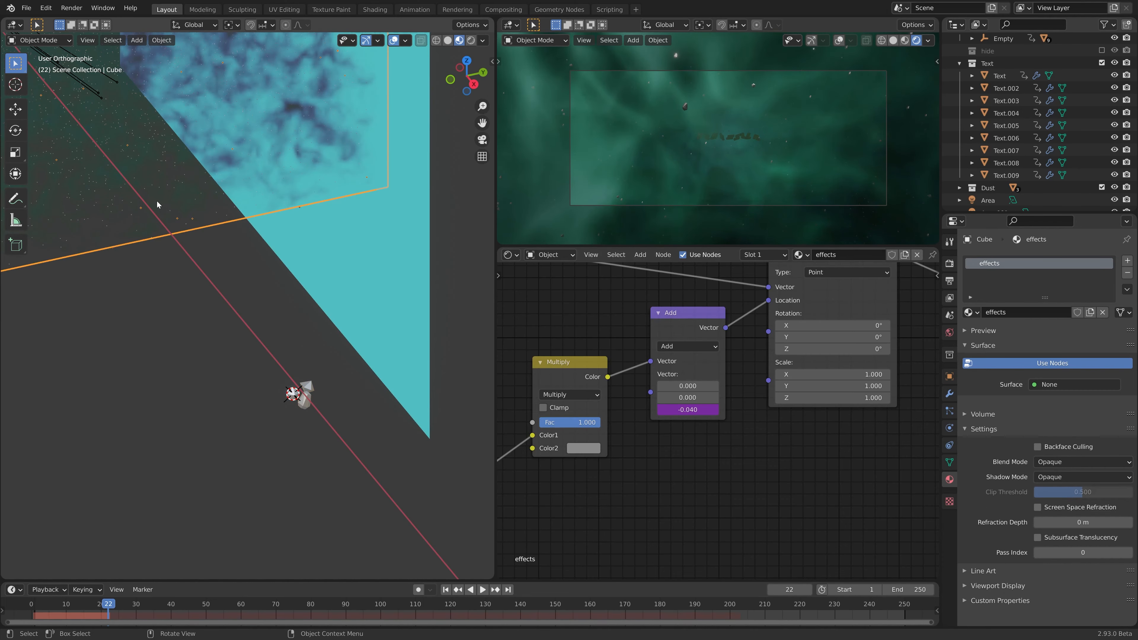
click(949, 411)
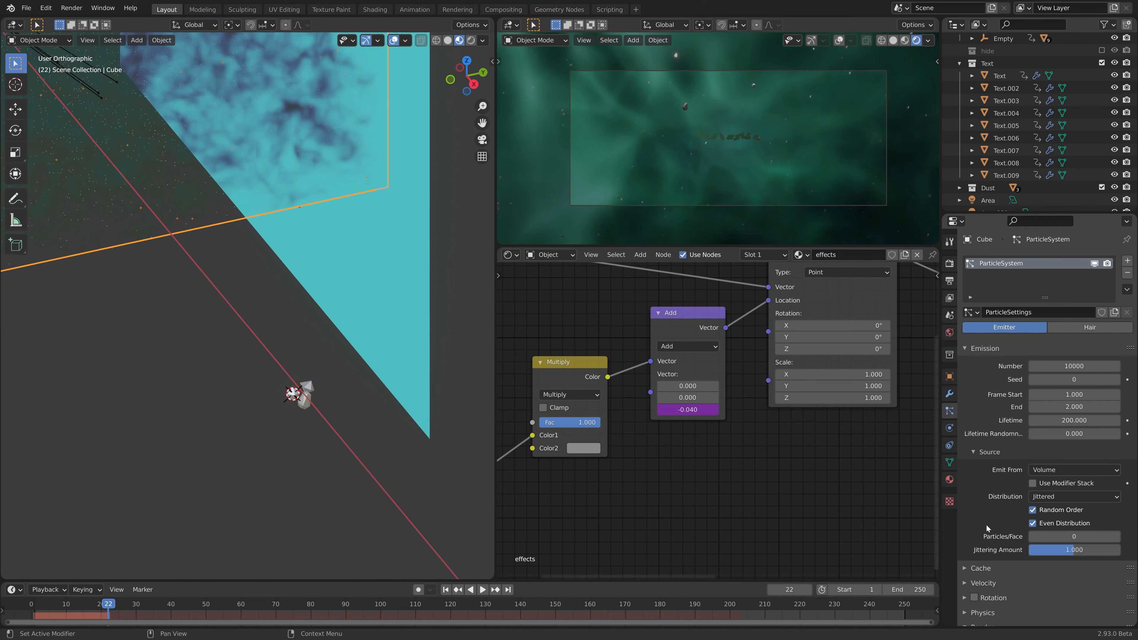
scroll(1044, 381, down, 5)
drag(1074, 438, 1085, 439)
click(1085, 439)
text(.5)
key(Return)
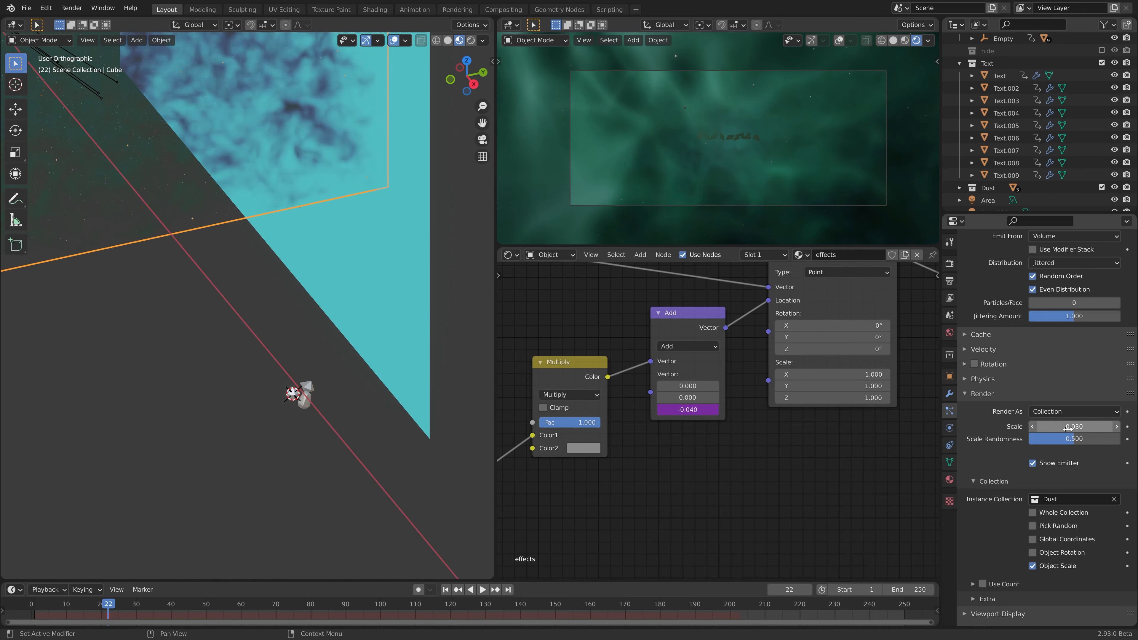
Select the first icosphere in the Dust collection and darken the dust material's base color to mid grey
middle_drag(269, 341, 509, 422)
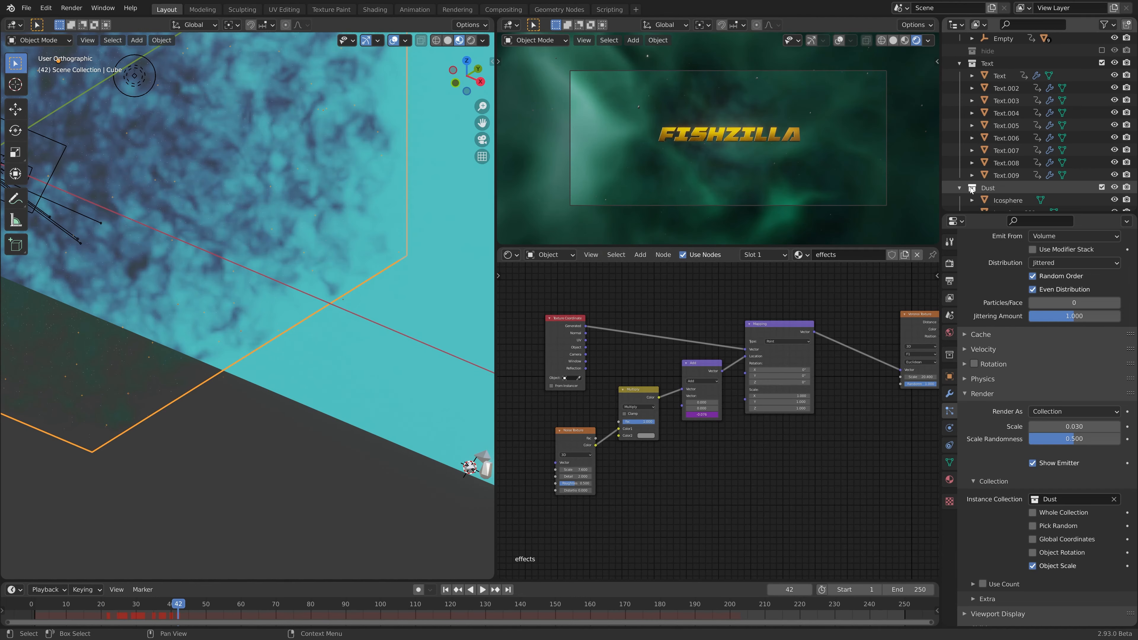
scroll(1030, 134, down, 3)
click(1008, 152)
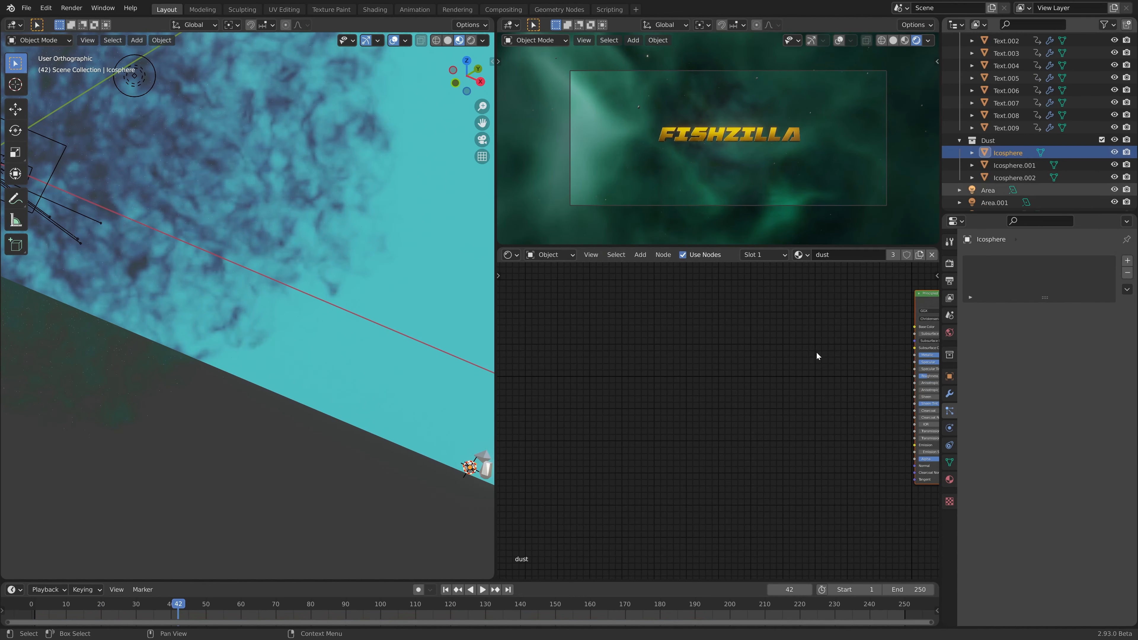
key(Home)
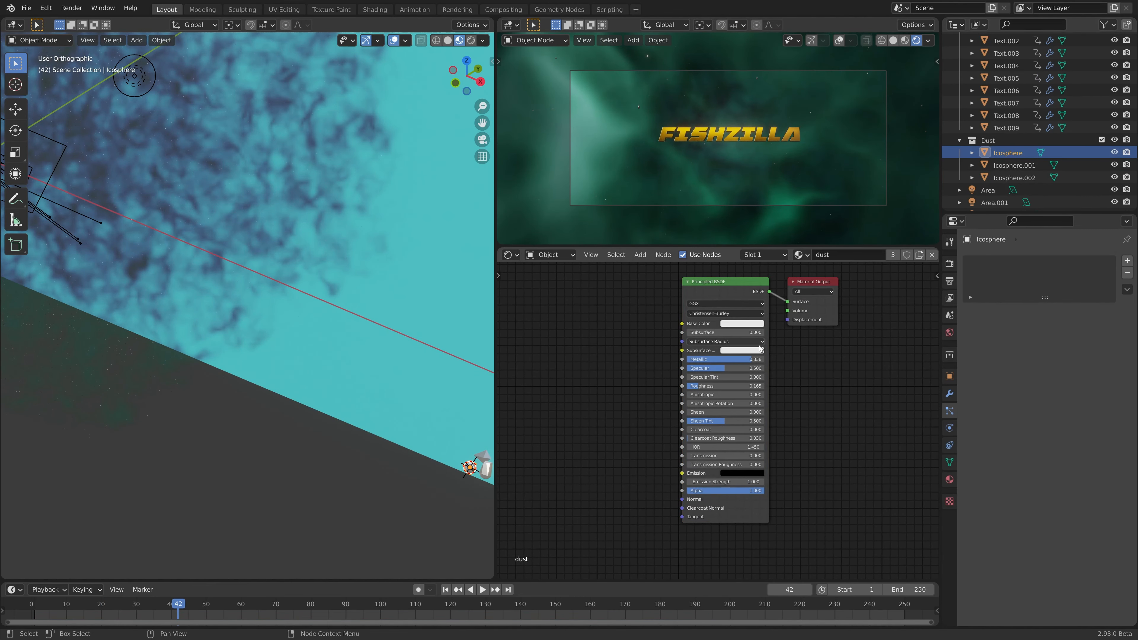
click(745, 323)
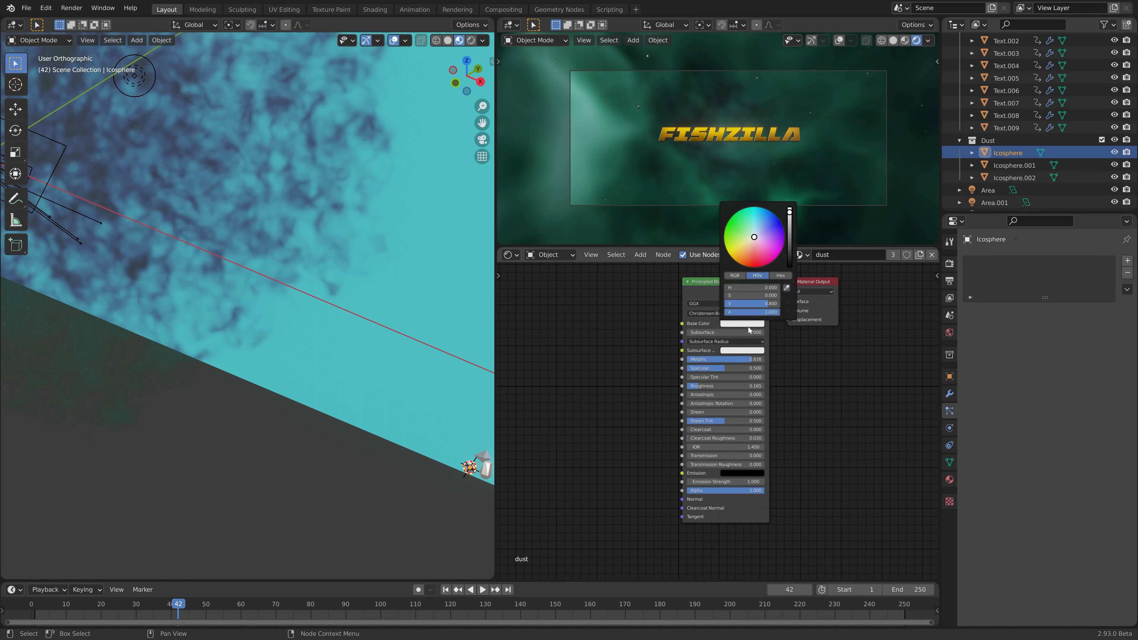
mouse_move(792, 247)
mouse_down()
mouse_move(790, 234)
mouse_move(789, 260)
mouse_move(789, 243)
mouse_up()
scroll(757, 122, up, 2)
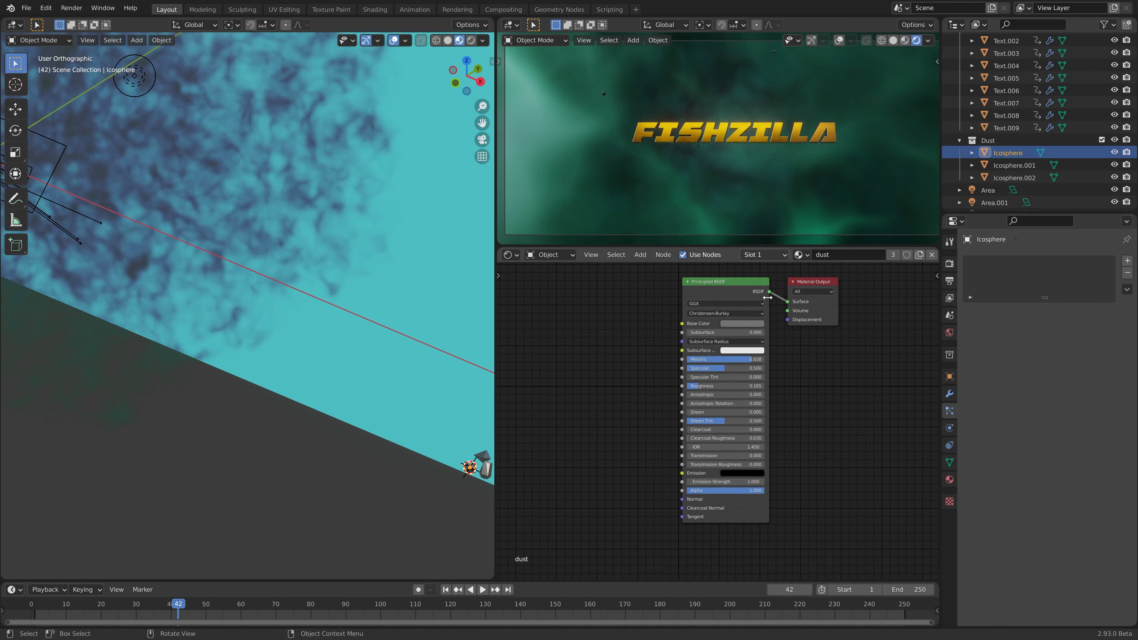
Give the dust material a bright, light turquoise-green emission color
click(739, 473)
mouse_move(791, 383)
mouse_down()
mouse_move(789, 369)
mouse_move(743, 375)
mouse_up()
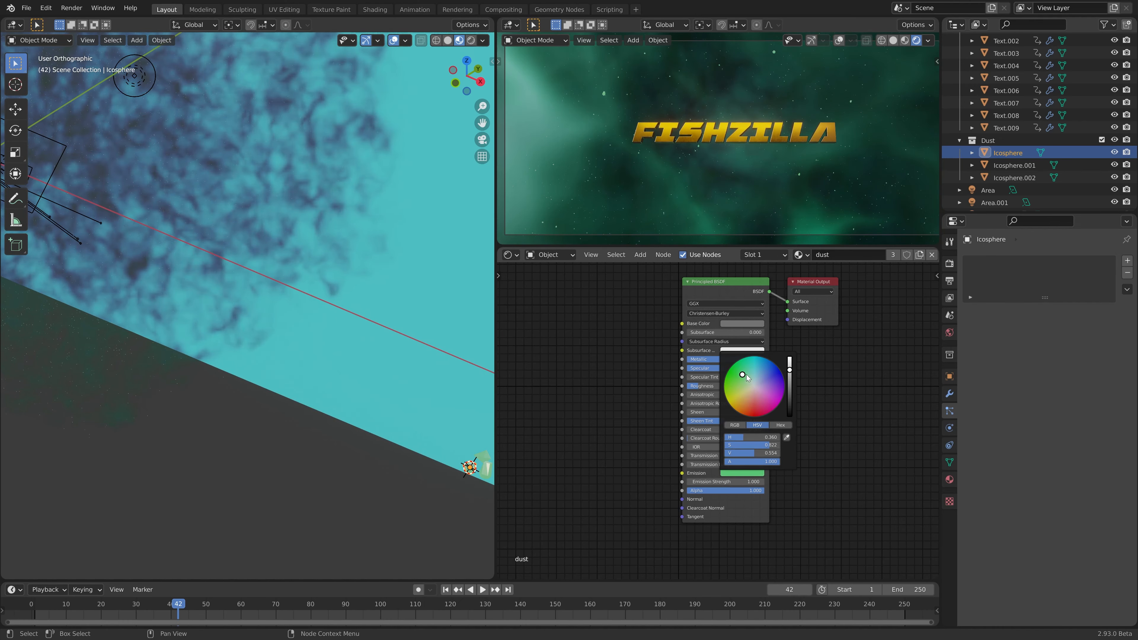
click(753, 371)
scroll(754, 372, up, 9)
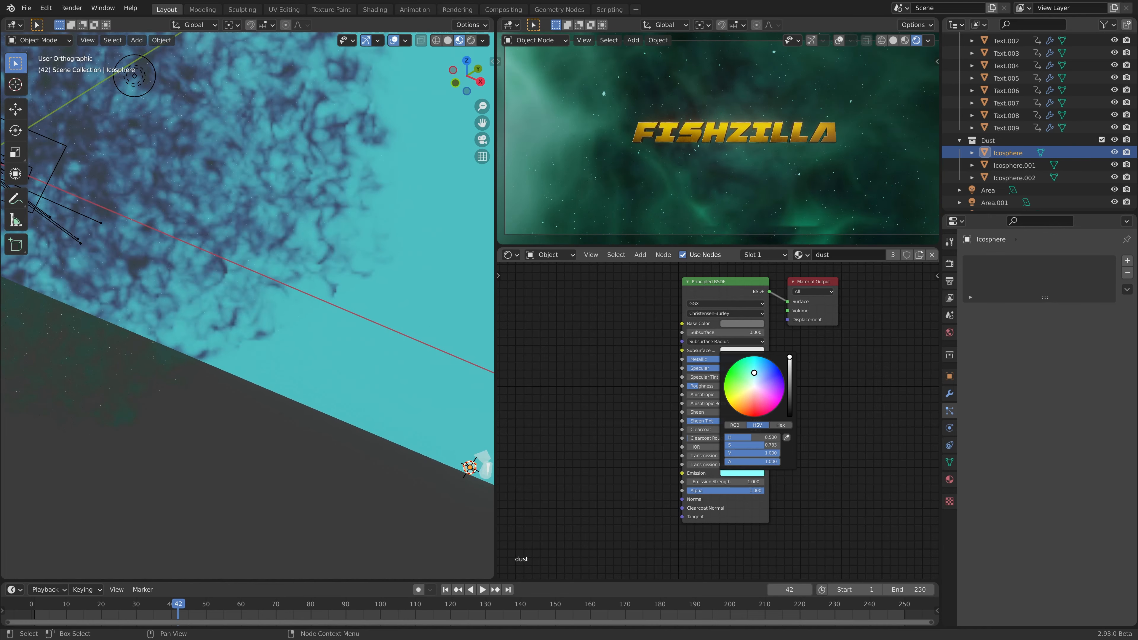
drag(753, 373, 749, 373)
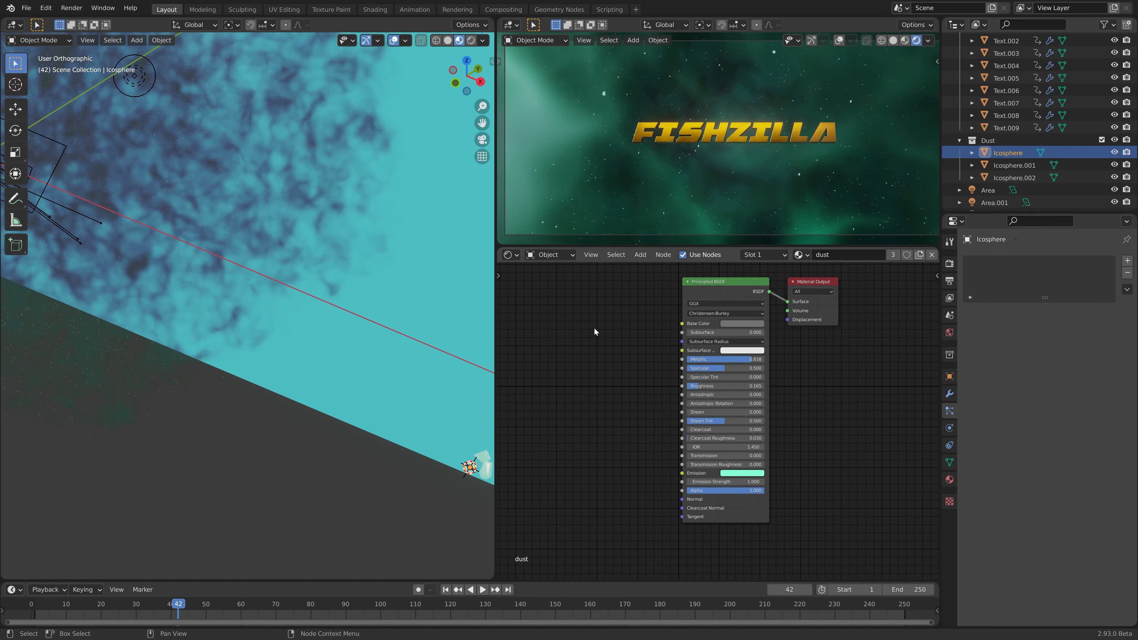
Select the scene camera facing the title and enable its depth of field
scroll(805, 153, down, 2)
middle_drag(359, 269, 243, 204)
click(238, 191)
click(238, 193)
click(950, 428)
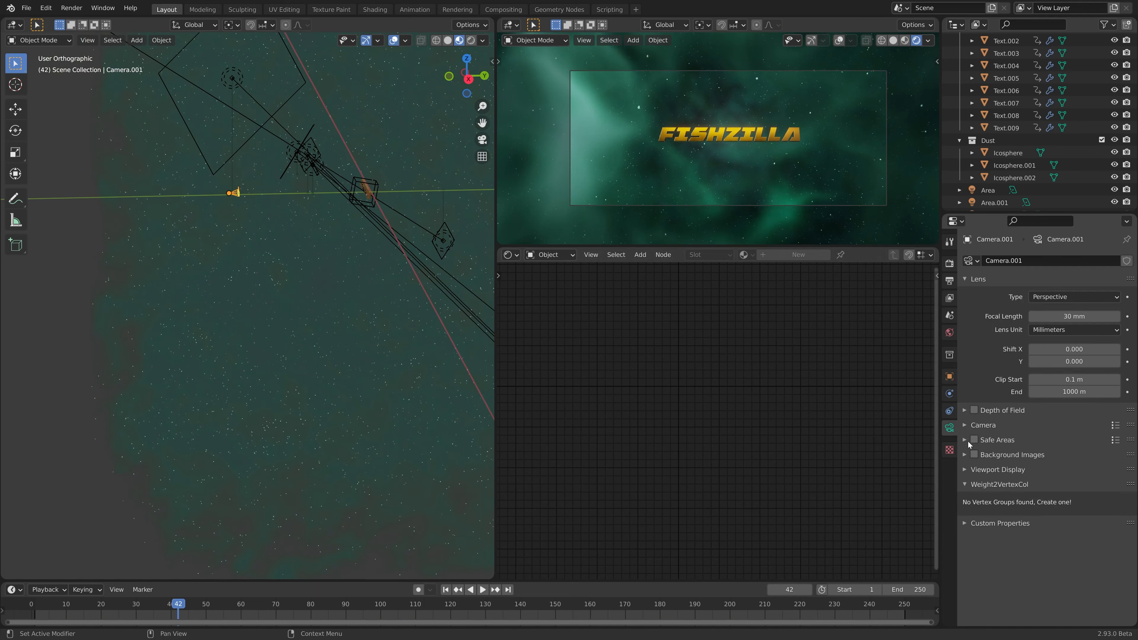
click(965, 410)
click(974, 410)
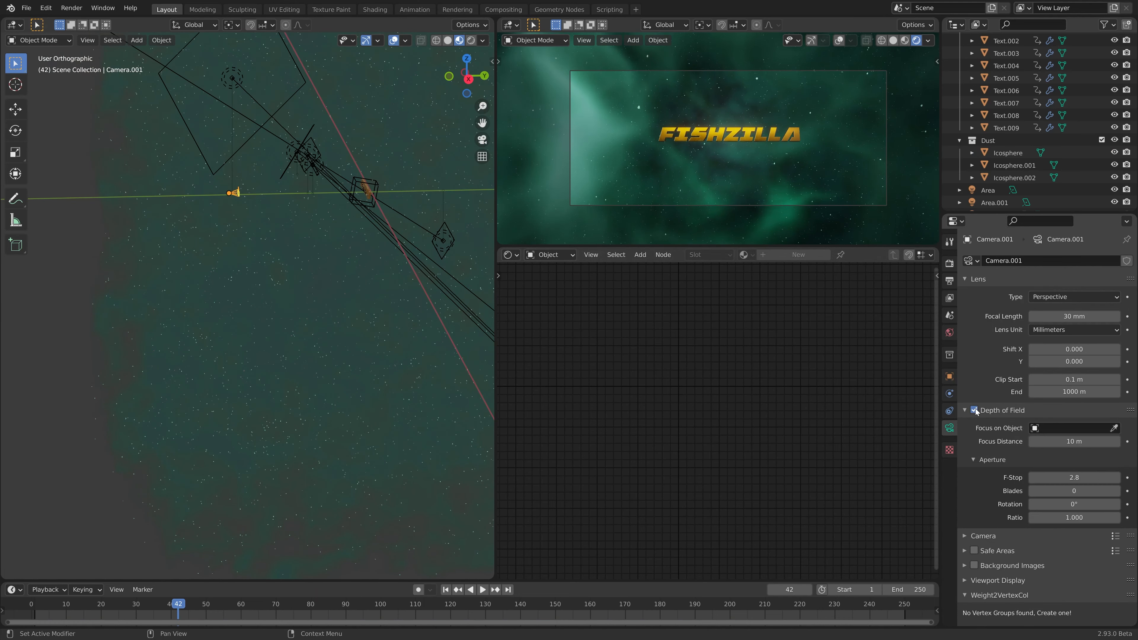
Display the camera's limits in the viewport to see where its focus point lies
click(964, 581)
scroll(974, 500, down, 5)
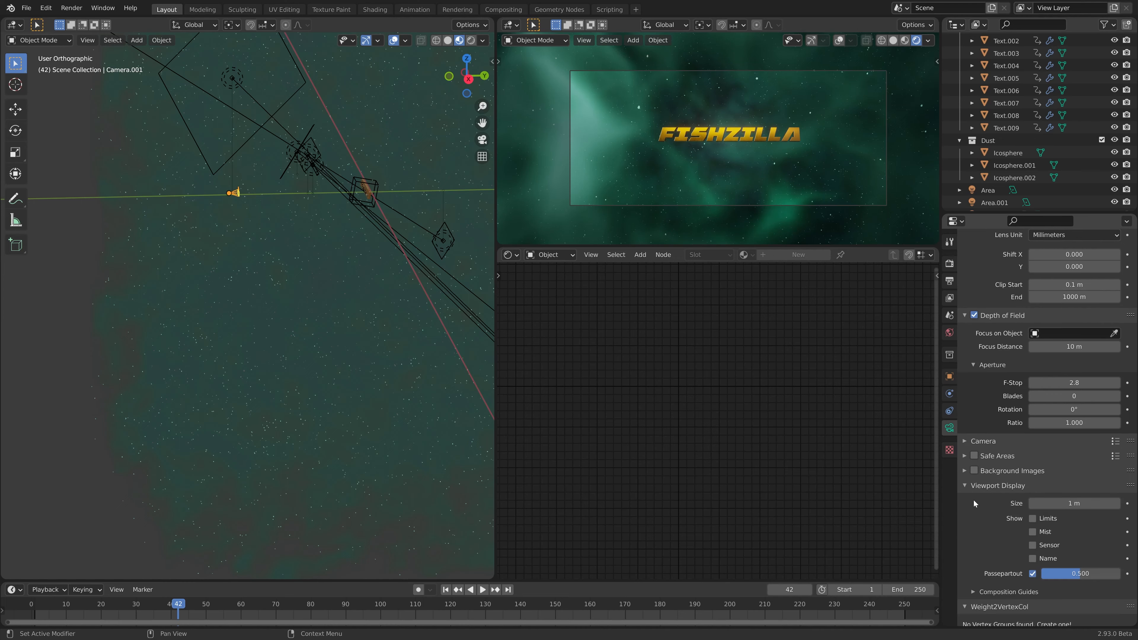
click(1033, 519)
middle_drag(367, 214, 345, 212)
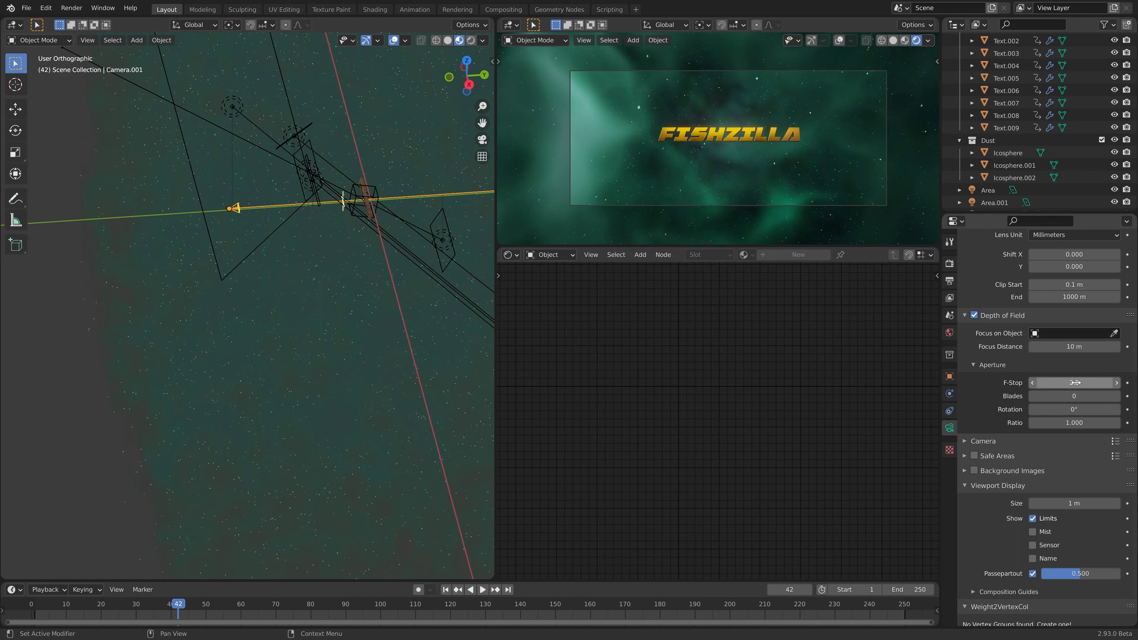
Set the camera's focus distance to 12 m and its F-stop to 0.1, and play the animation
drag(1070, 346, 1076, 346)
drag(1081, 383, 1053, 382)
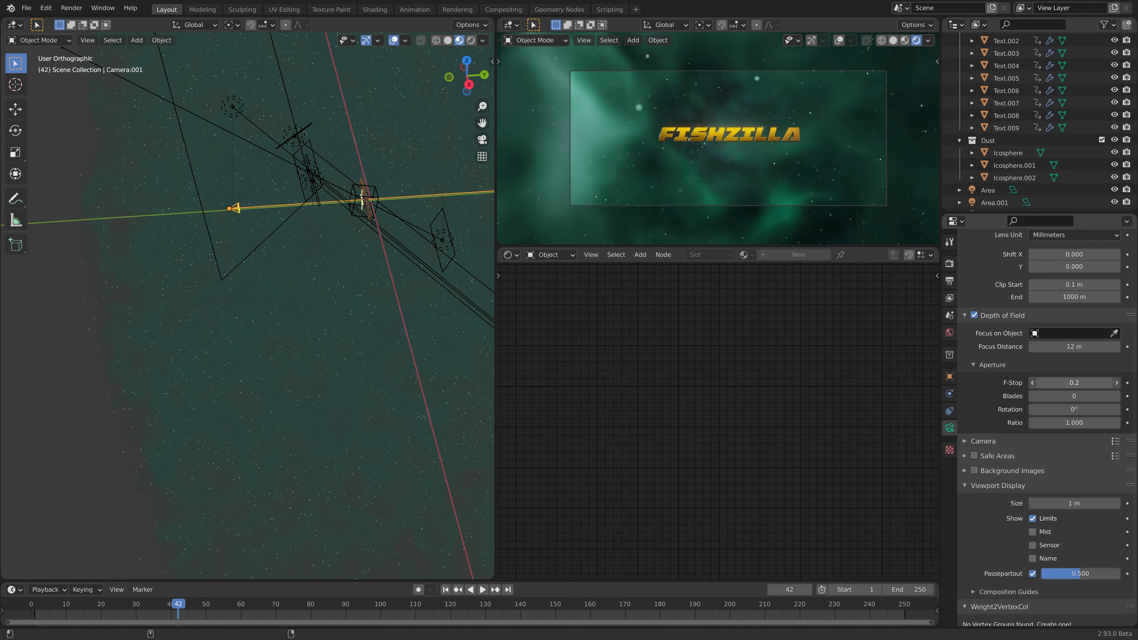
click(1074, 383)
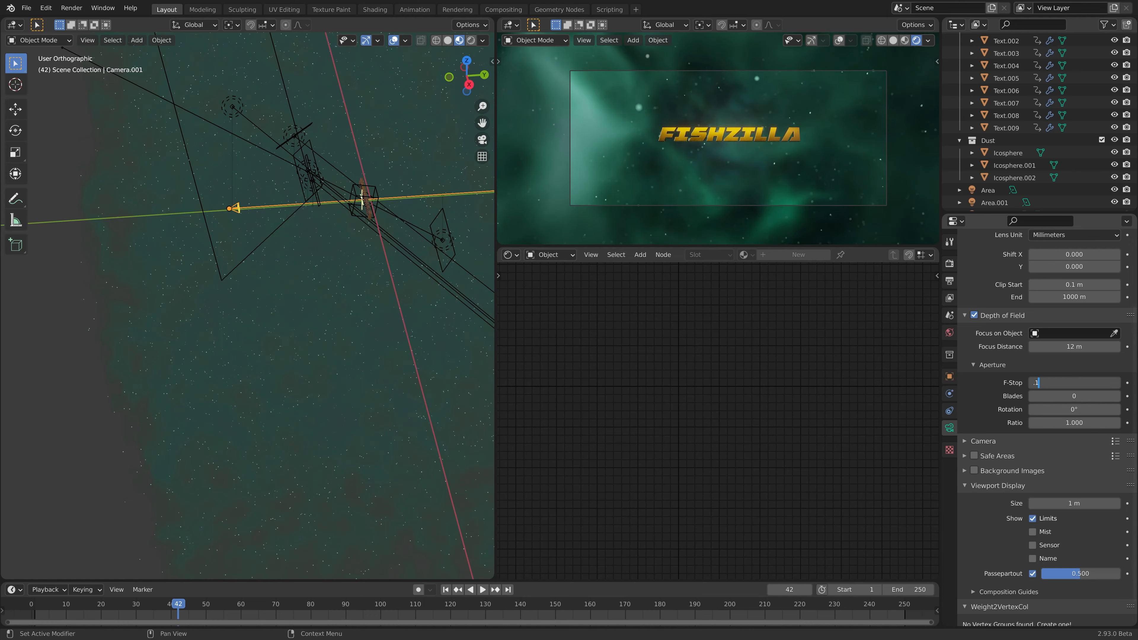
key(Return)
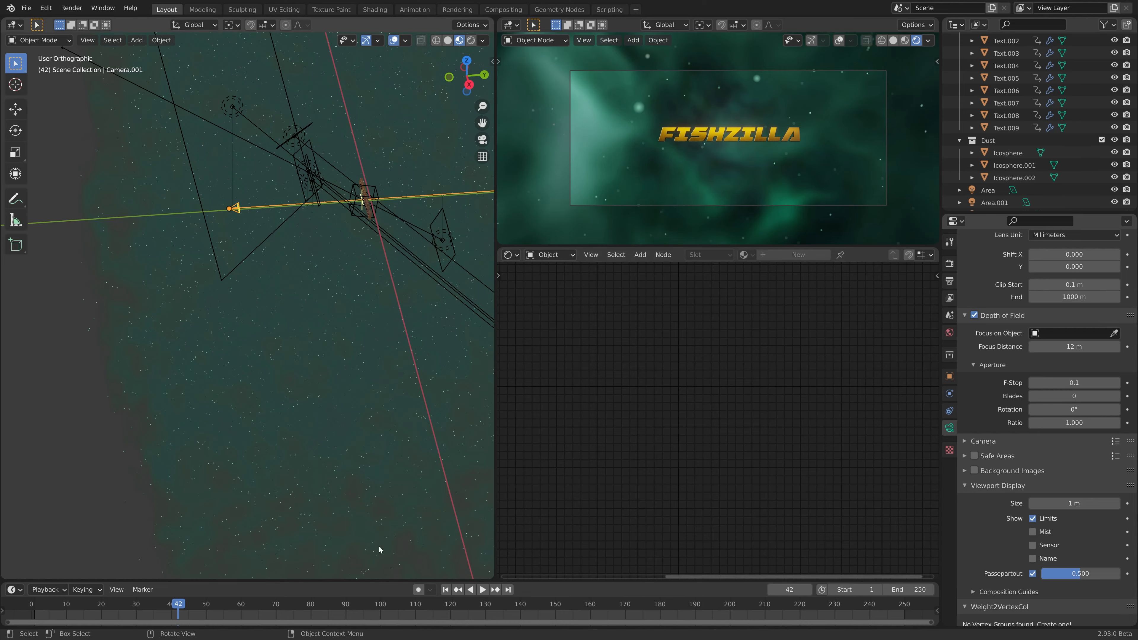
key(space)
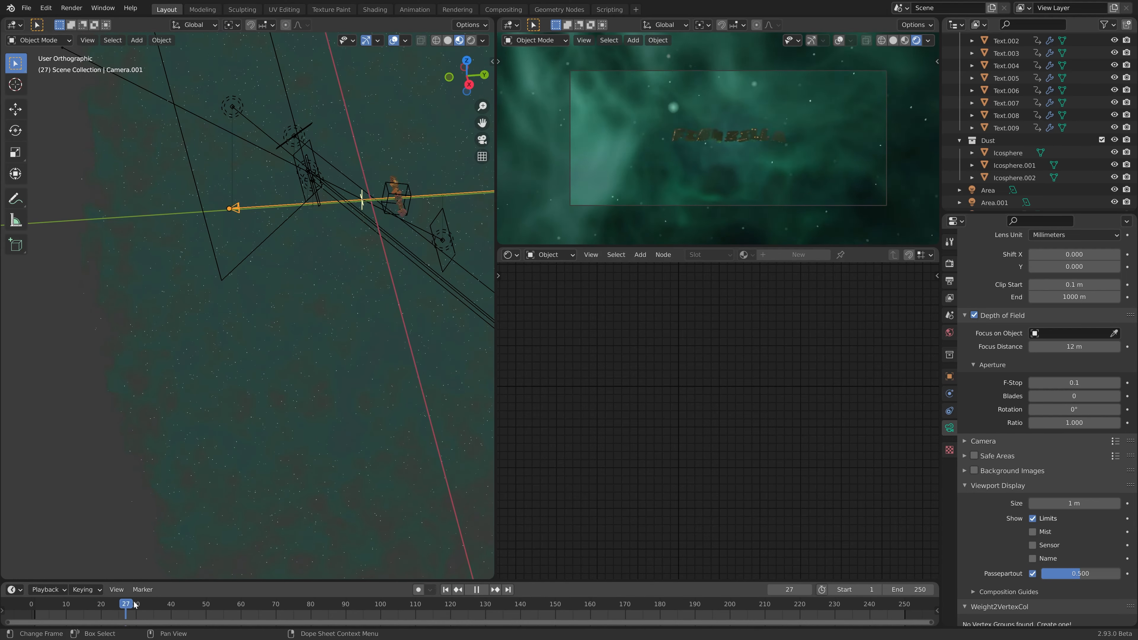
Preview the animation's depth of field around the title and set the camera's F-stop to 0.2
drag(208, 614, 135, 614)
key(space)
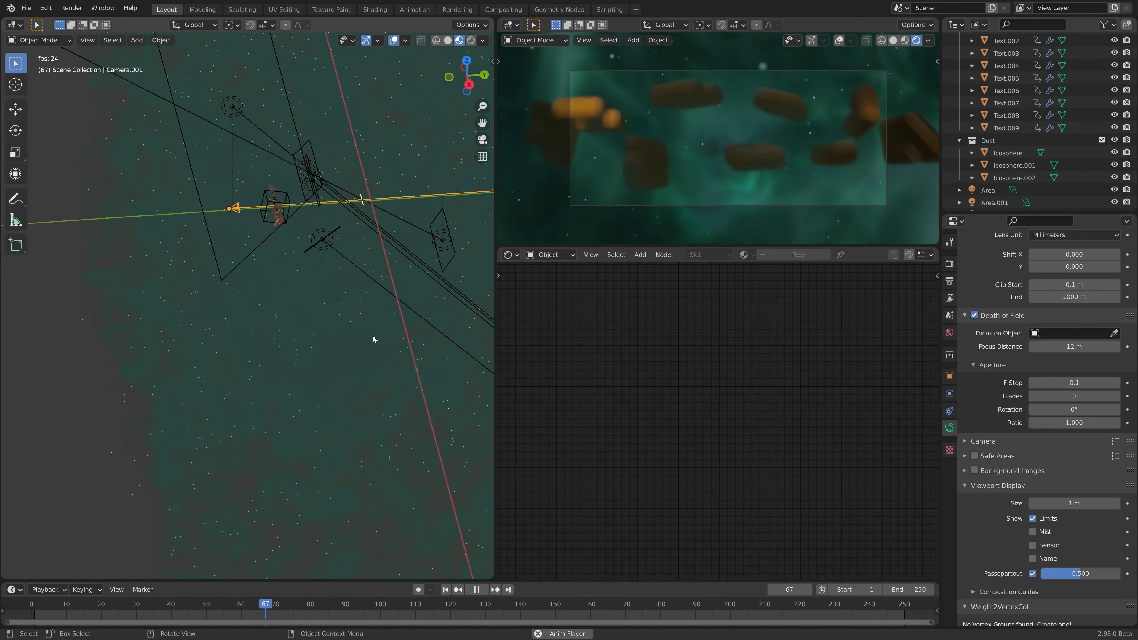
key(space)
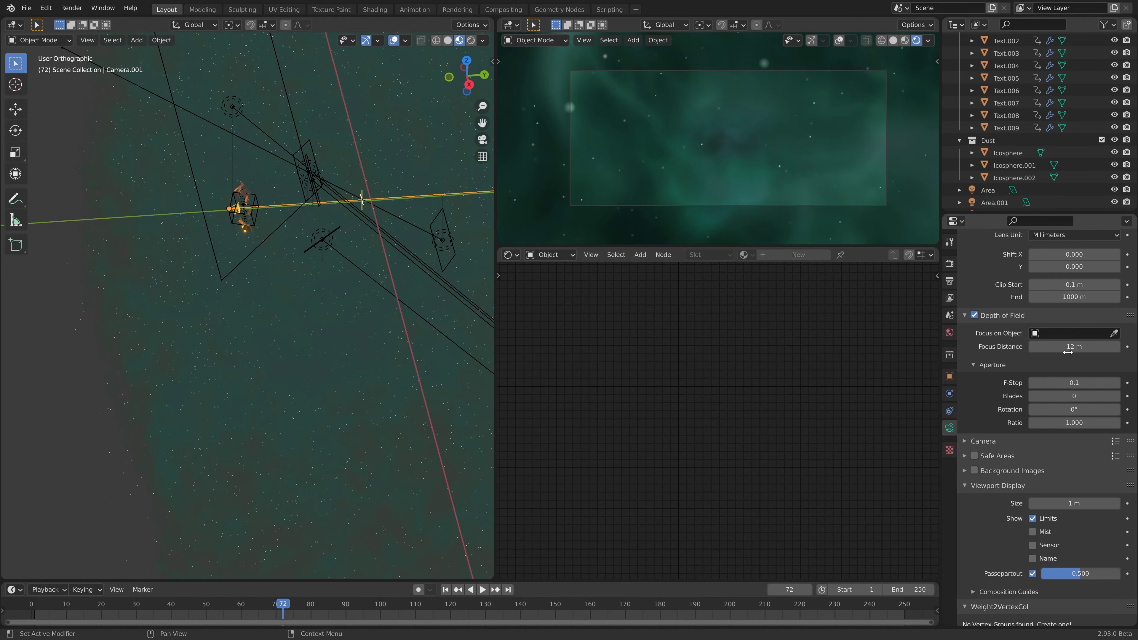
click(1071, 381)
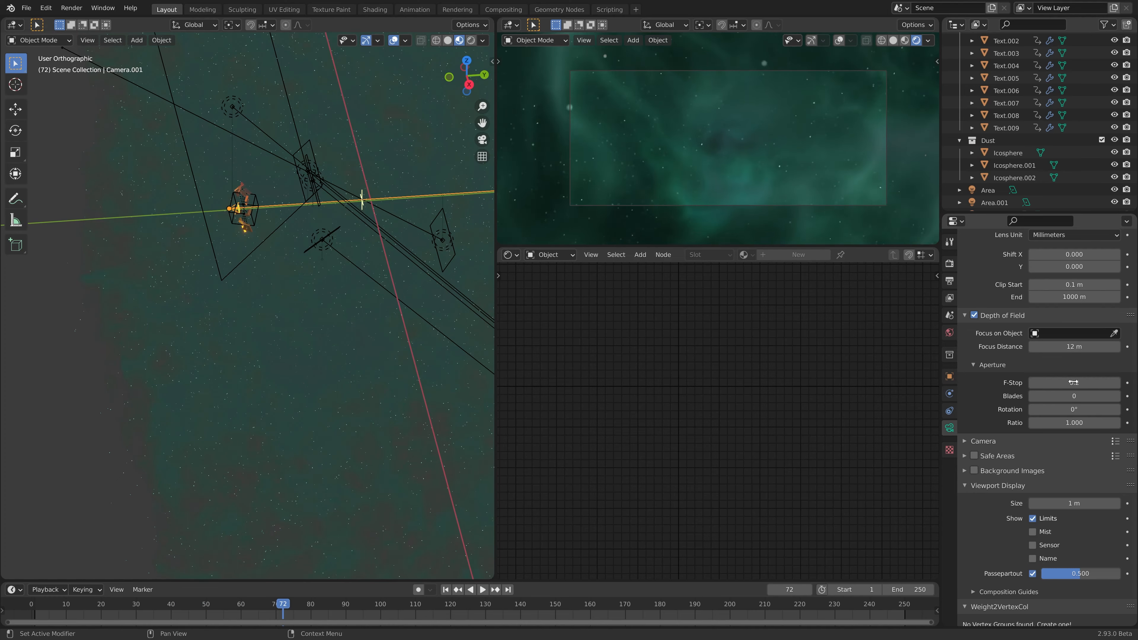
text(0.2)
key(Return)
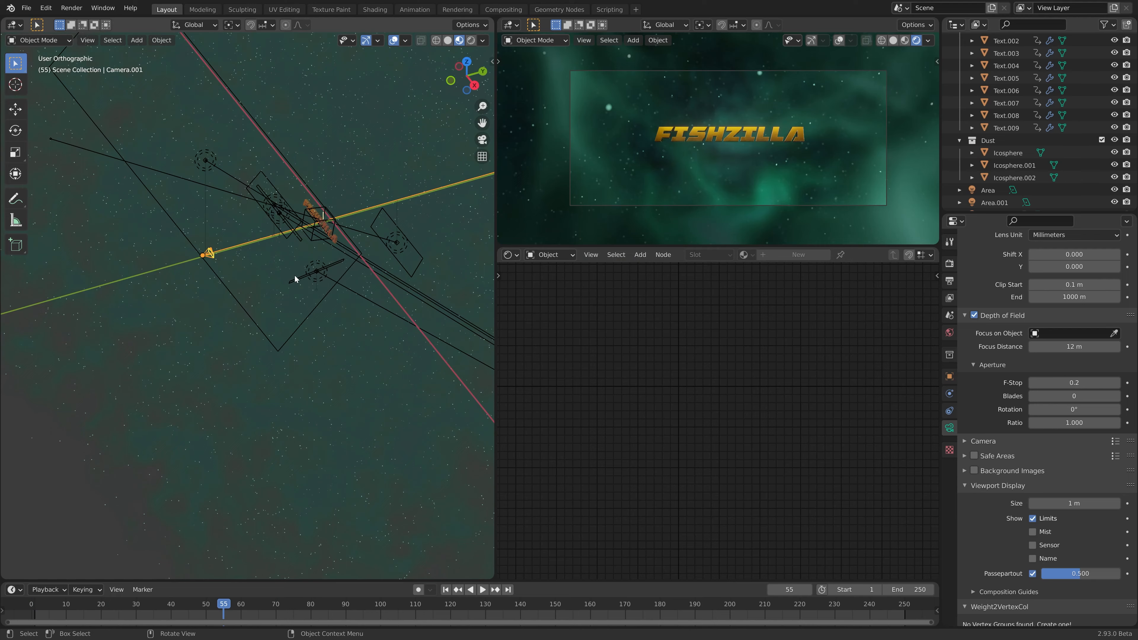
Snap the 3D cursor to the world origin
middle_drag(295, 276, 301, 273)
key(shift+a)
key(shift+s)
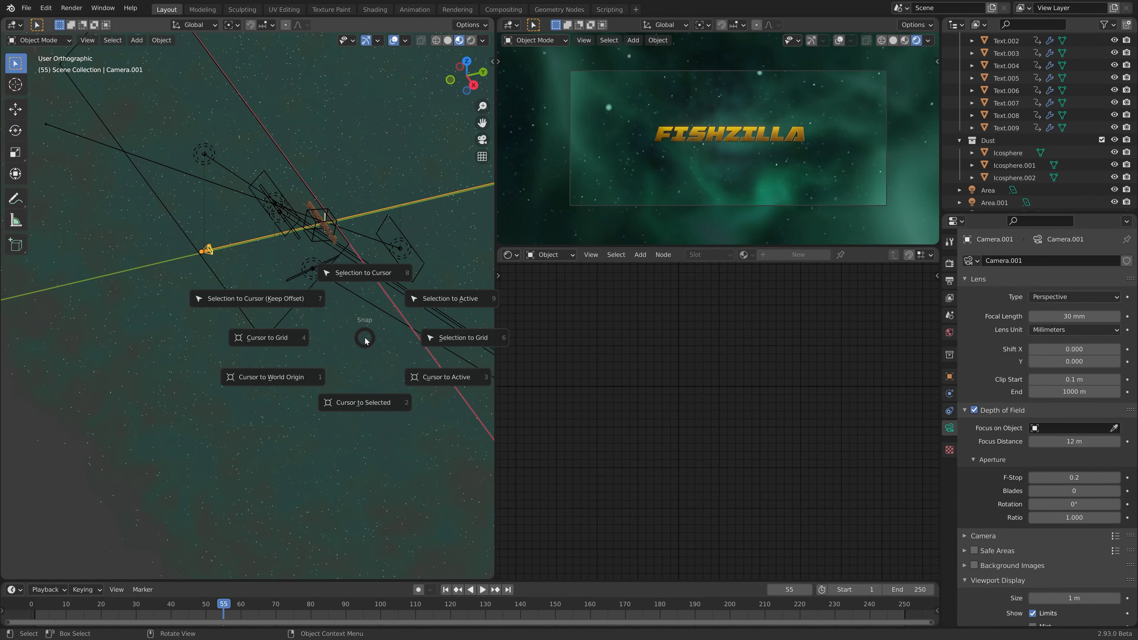
click(276, 375)
key(shift+s)
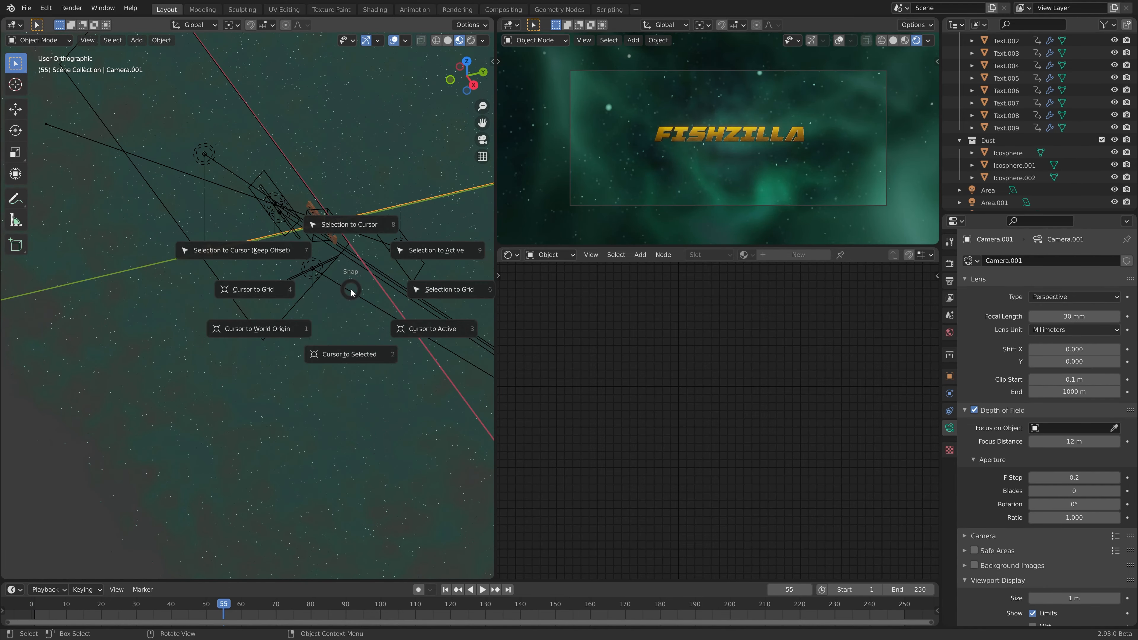
click(283, 330)
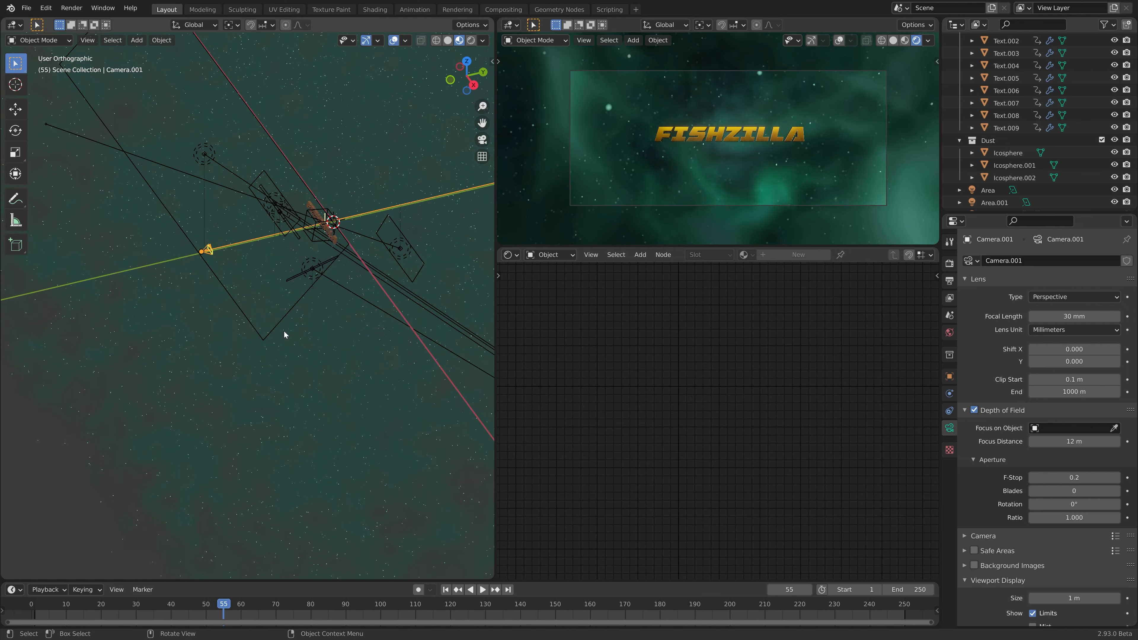
Add an empty at the world origin, enlarge its size to 6.4 m and display it as a cube
key(shift+a)
mouse_move(339, 309)
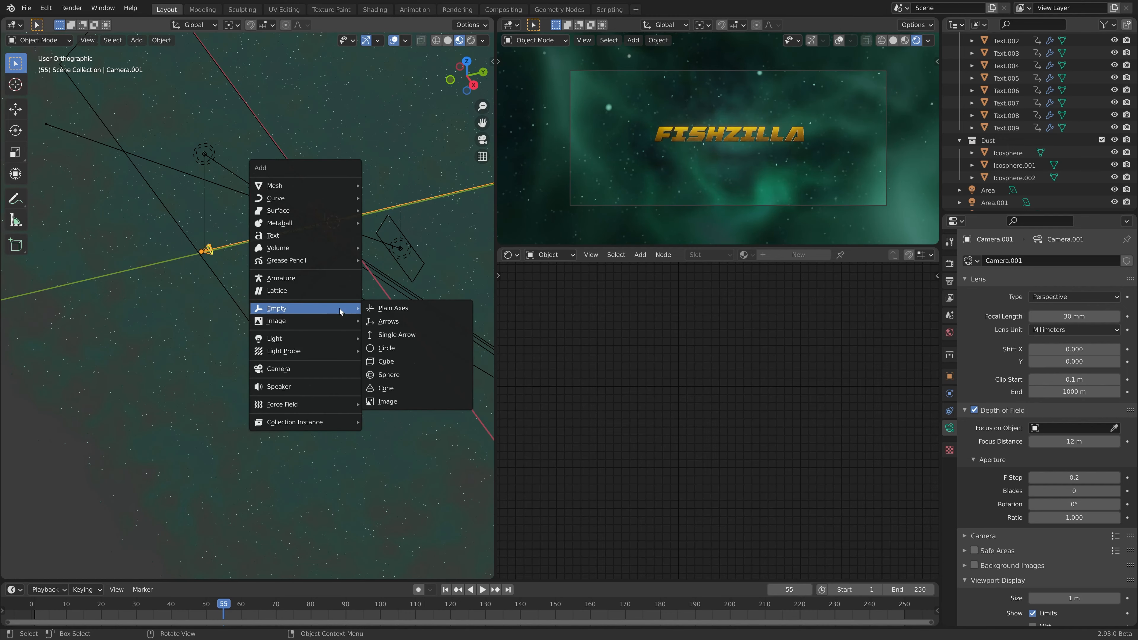
click(413, 353)
middle_drag(413, 357, 362, 260)
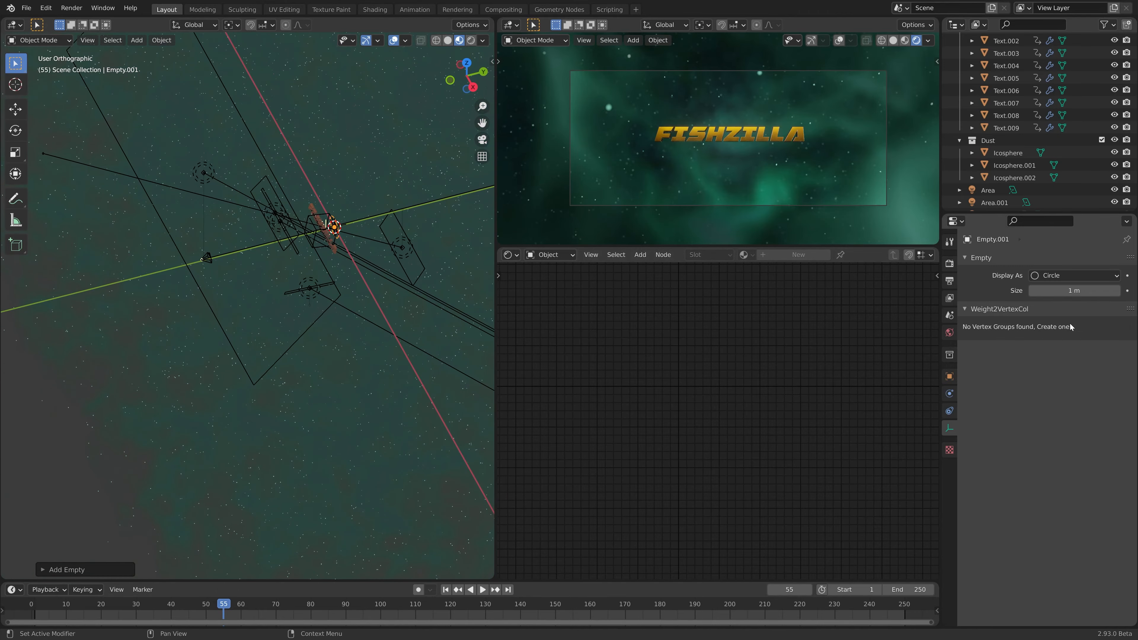
drag(1086, 292, 1117, 292)
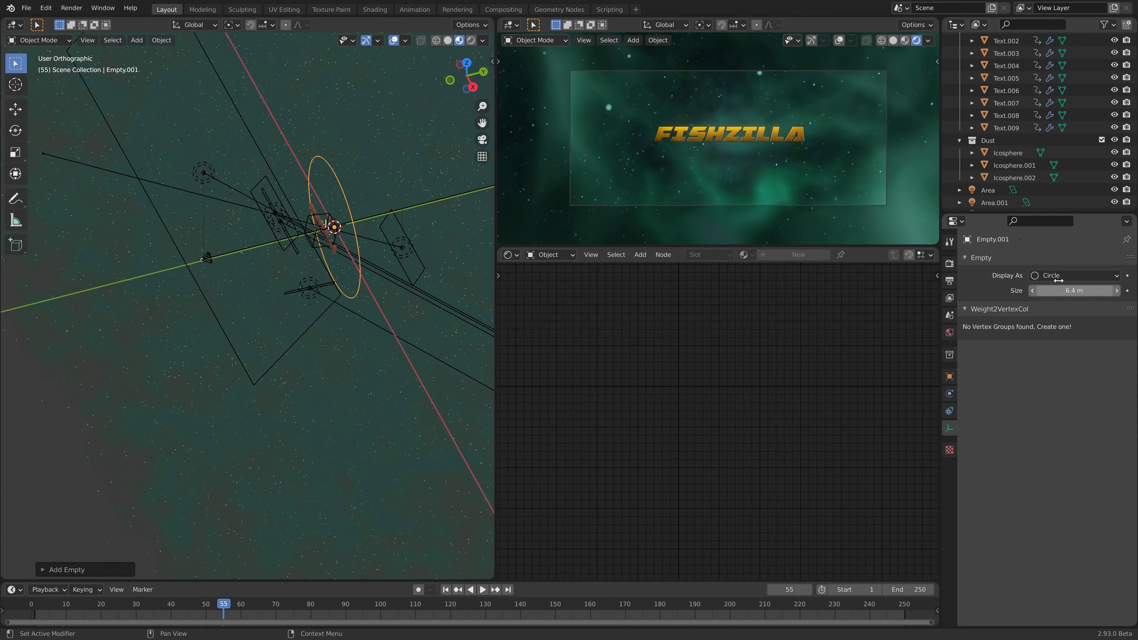
click(1066, 275)
click(1067, 347)
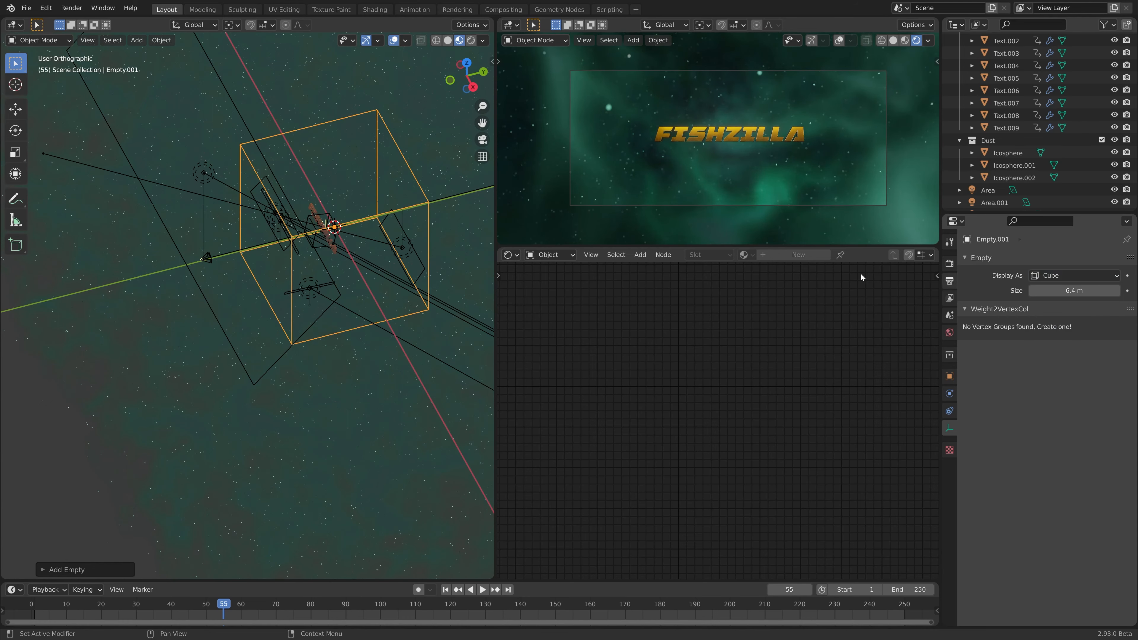
Give the empty a Turbulence force field with size 1.350 and play the animation from the start
click(949, 394)
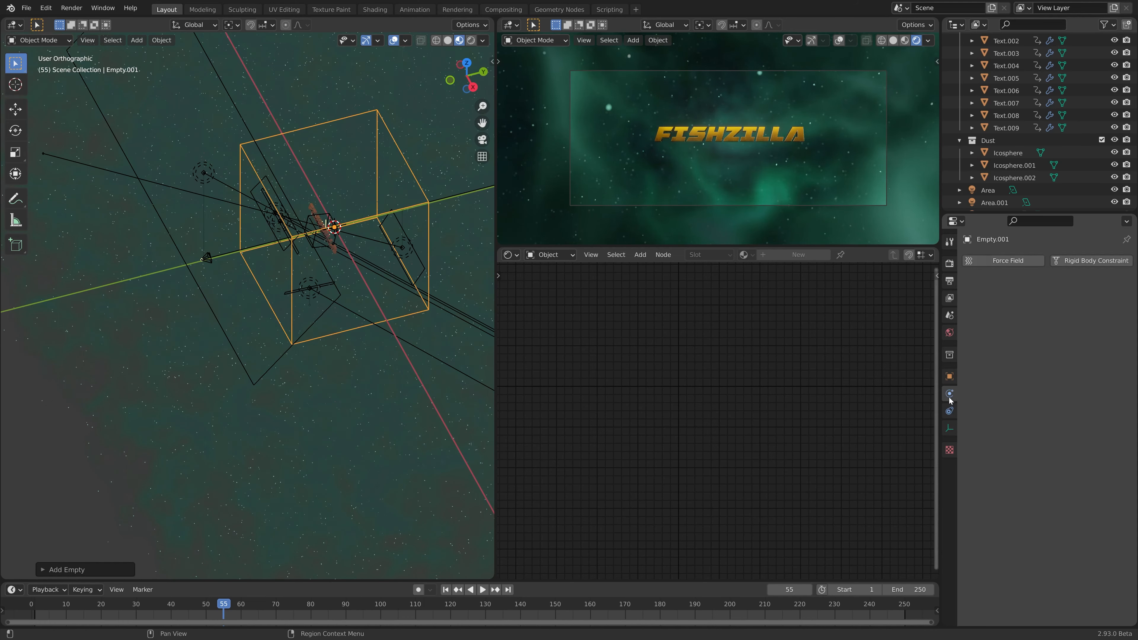
click(1018, 262)
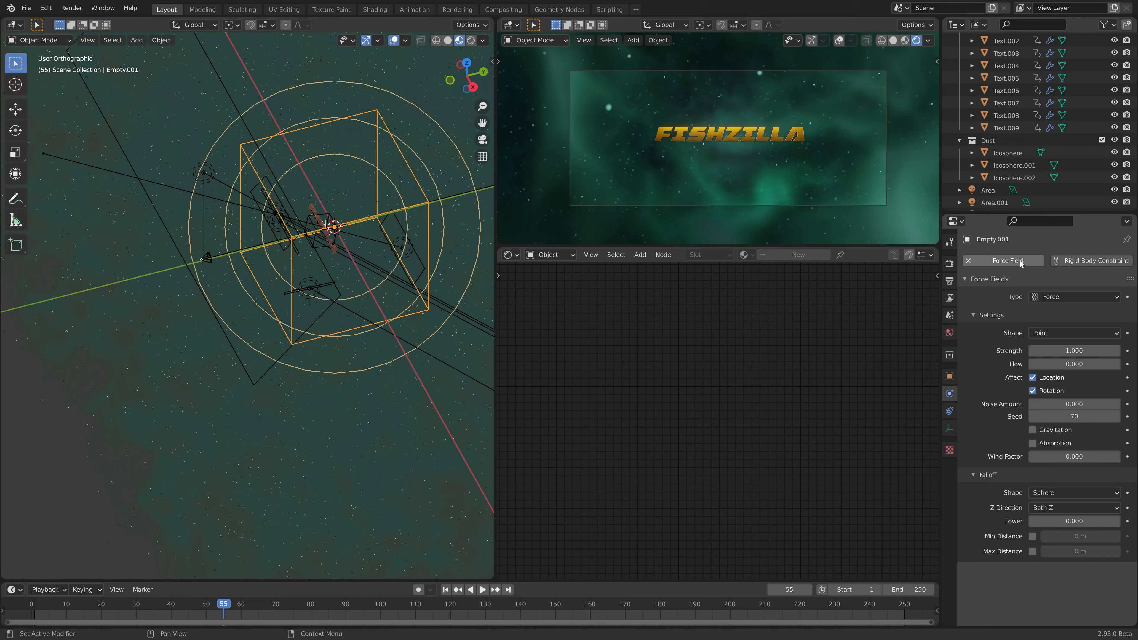
click(1068, 297)
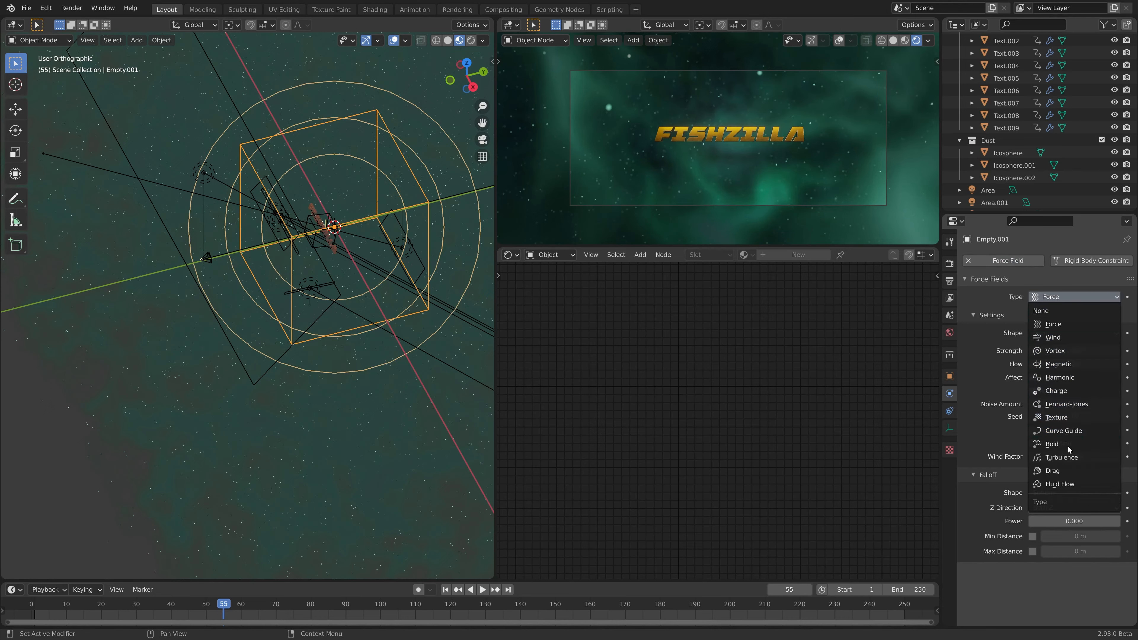
click(1073, 458)
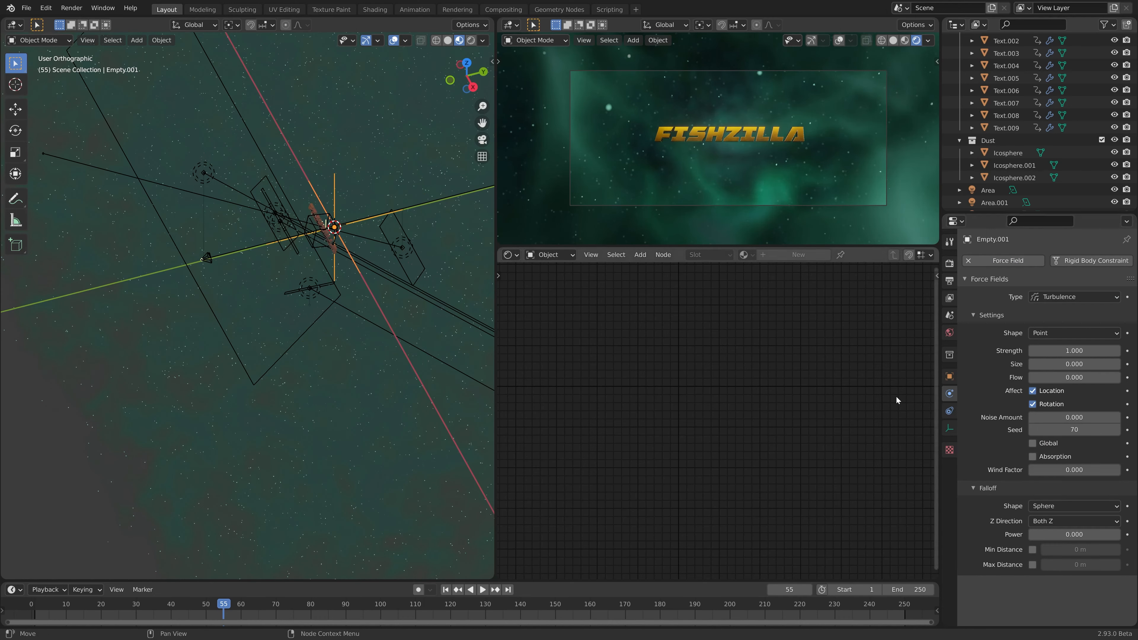
drag(1083, 364, 1106, 365)
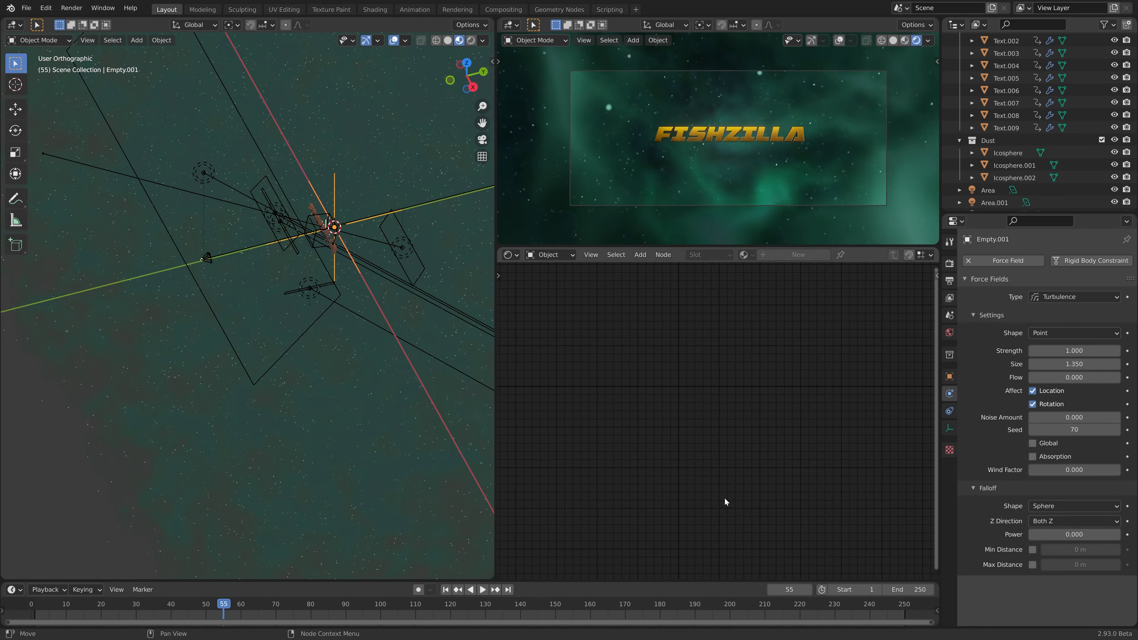
key(shift+Left)
key(space)
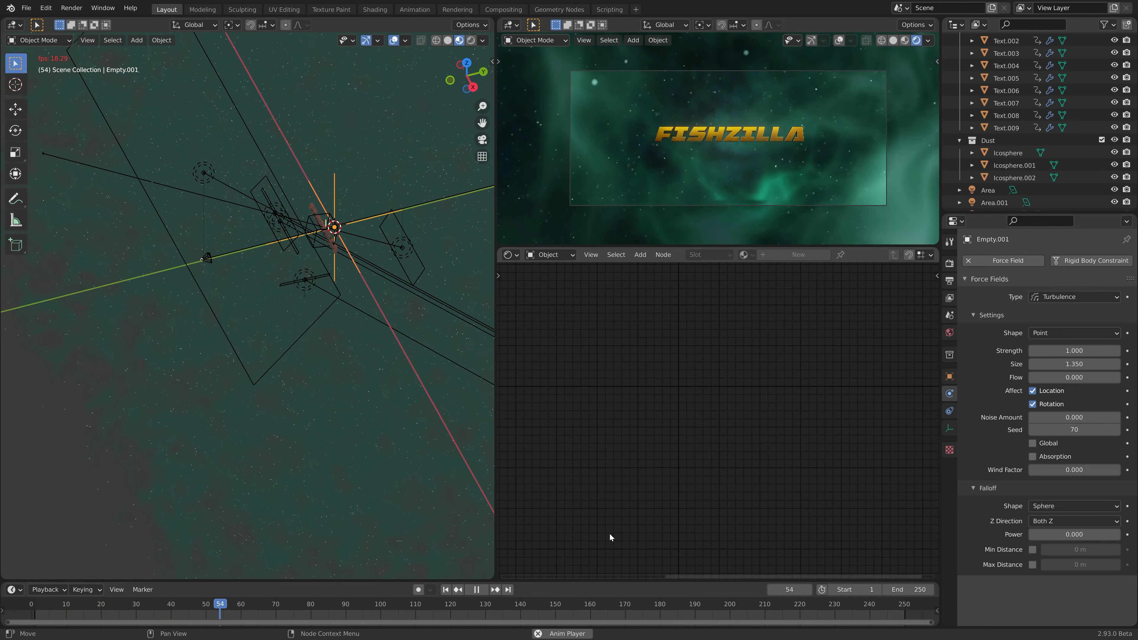
Raise the turbulence strength to 2 and replay the animation from the start
key(space)
click(1080, 349)
key(Return)
key(shift+Left)
key(space)
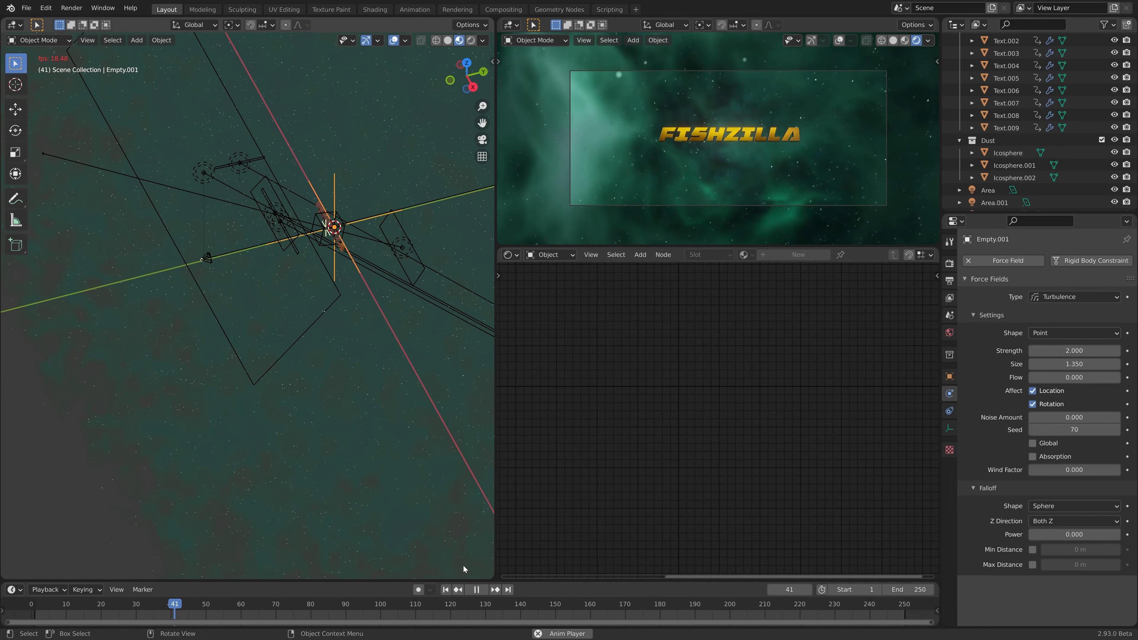
key(space)
Go to frame 50 and snap the 3D cursor to the camera facing the title
click(206, 604)
middle_drag(256, 330, 258, 309)
scroll(258, 299, up, 3)
middle_drag(261, 251, 260, 256)
click(185, 202)
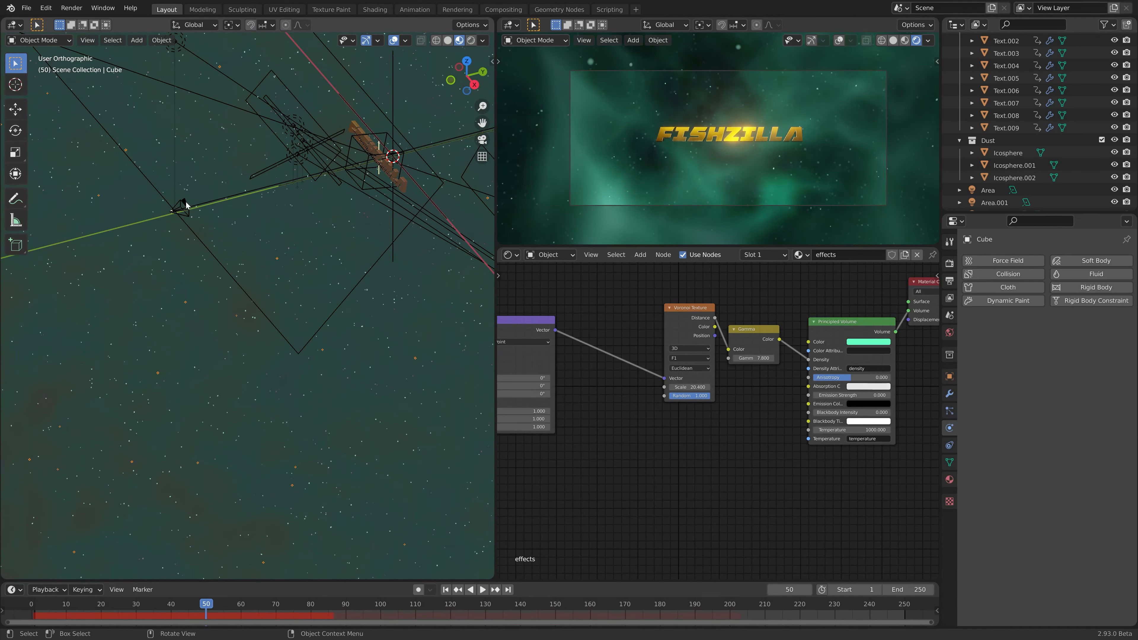
key(shift+s)
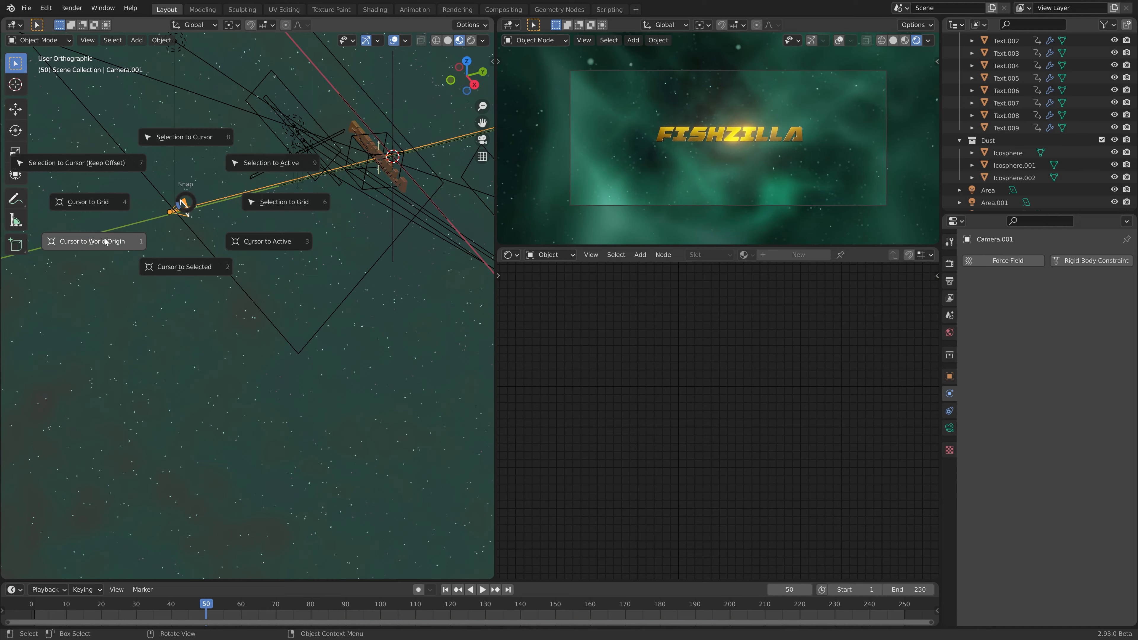
click(195, 267)
Add a plane at the camera's position and rotate it 90° about the X axis
key(shift+a)
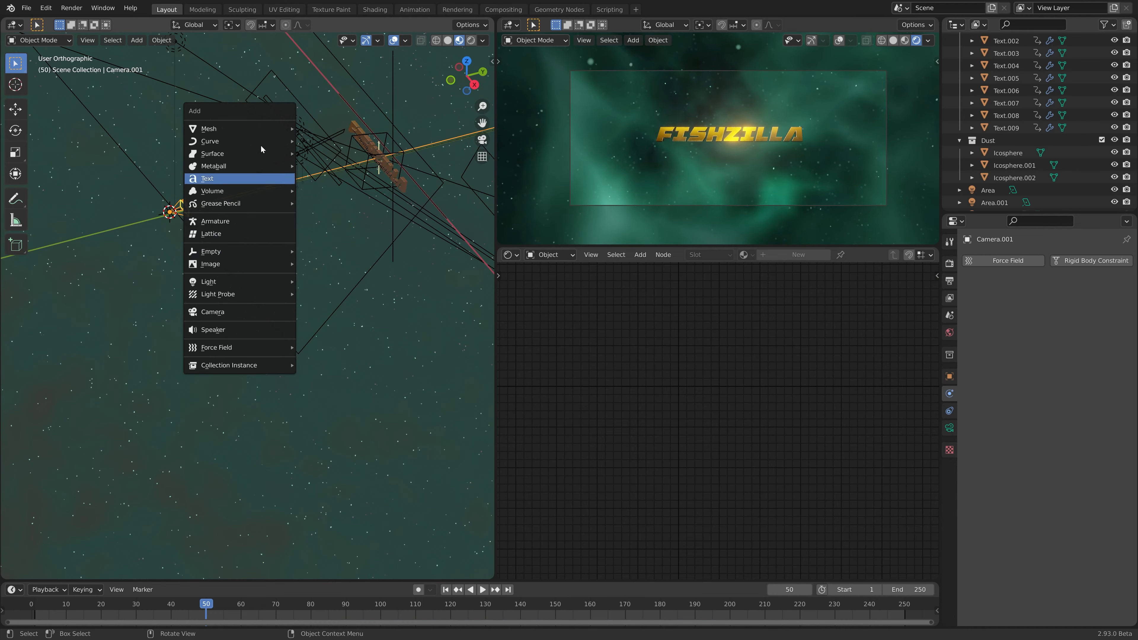
mouse_move(253, 131)
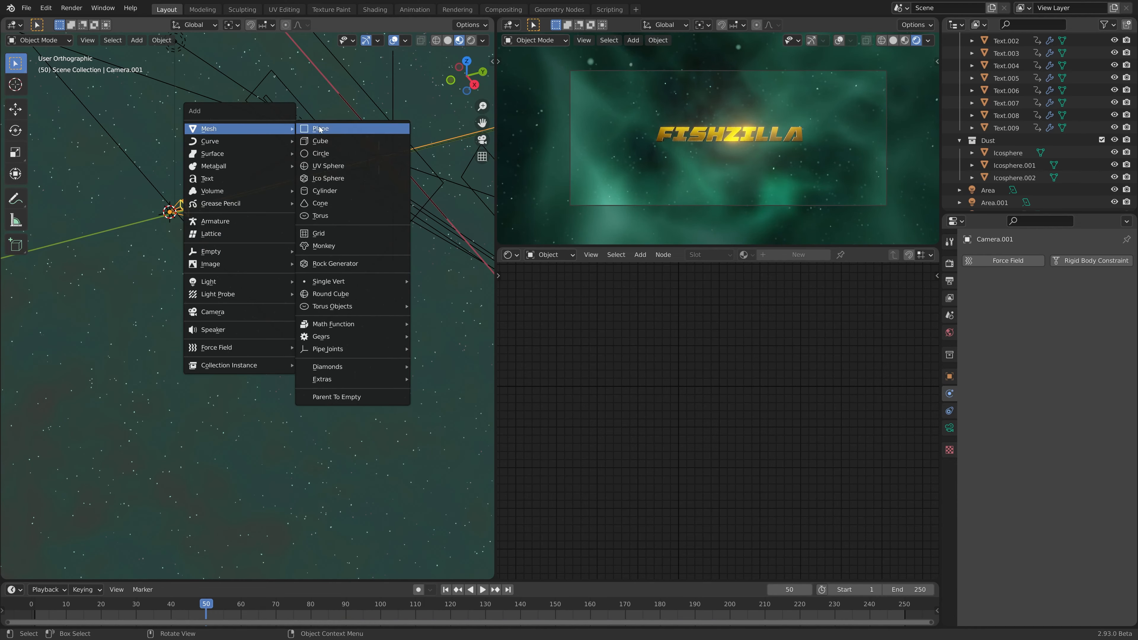
click(353, 127)
text(r)
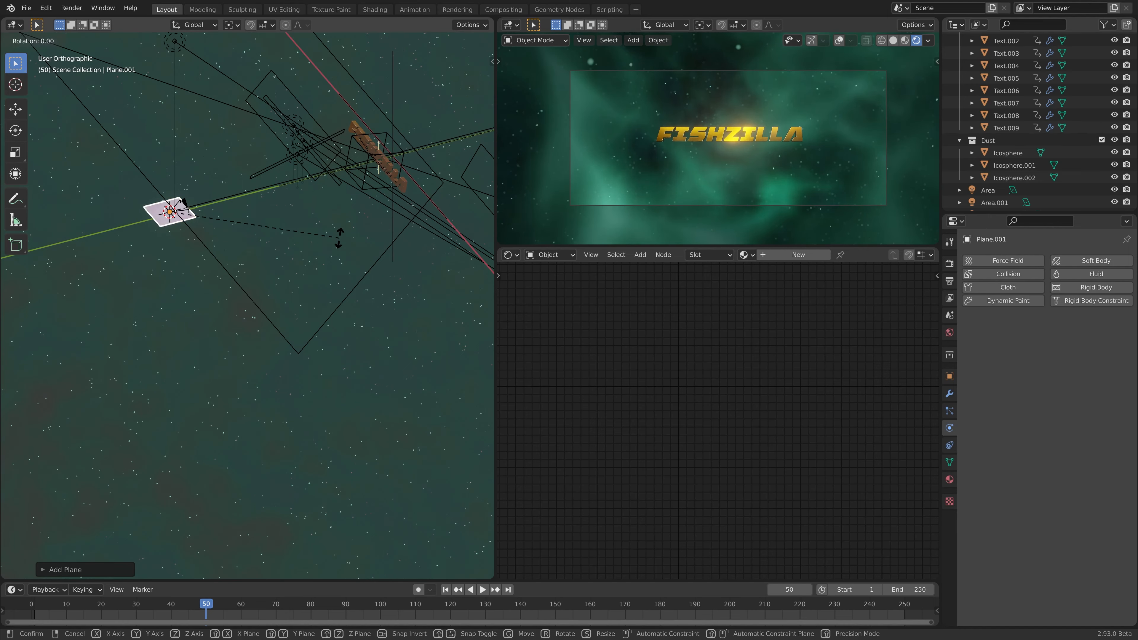
text(90)
key(Escape)
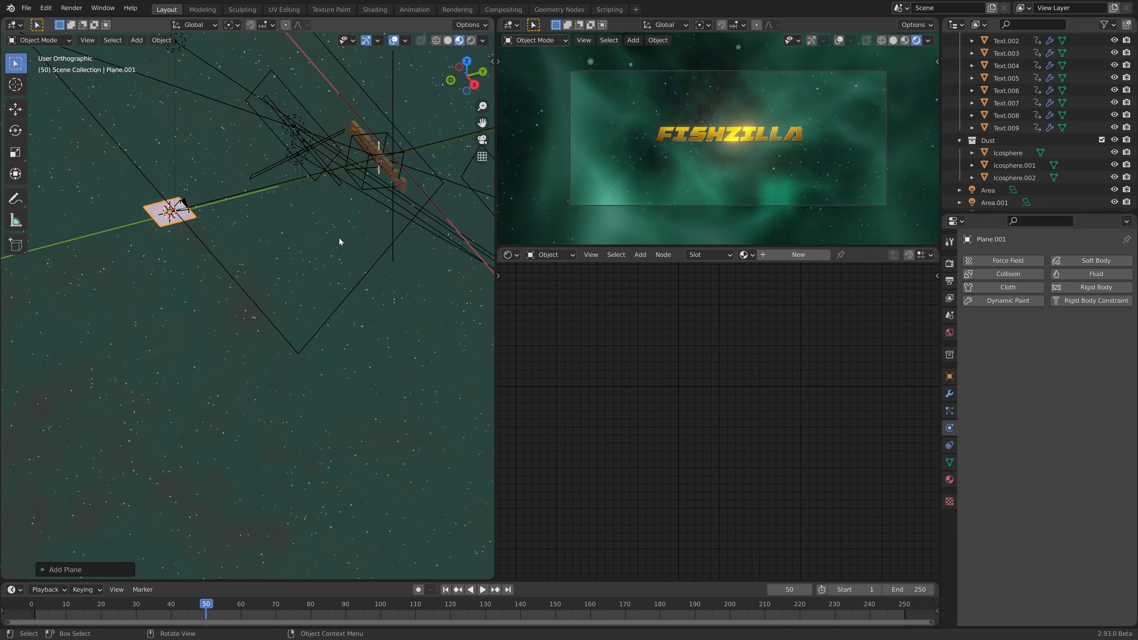
text(rx90)
key(Return)
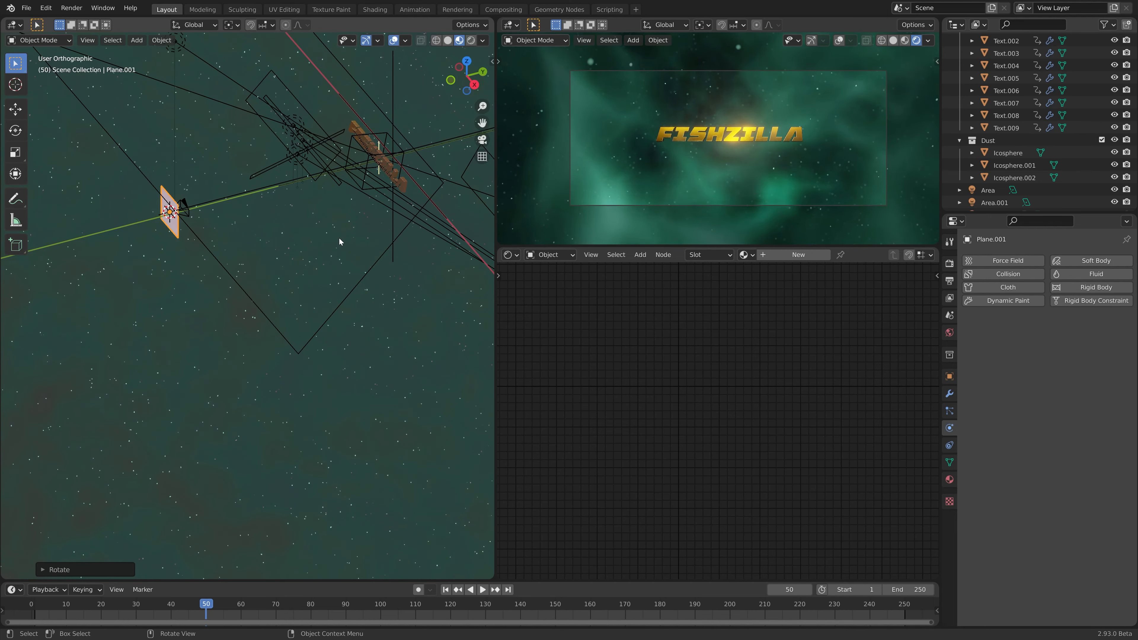
Move the plane along Y to just in front of the camera and scale it up by about 1.3 to cover the frame
key(g)
key(y)
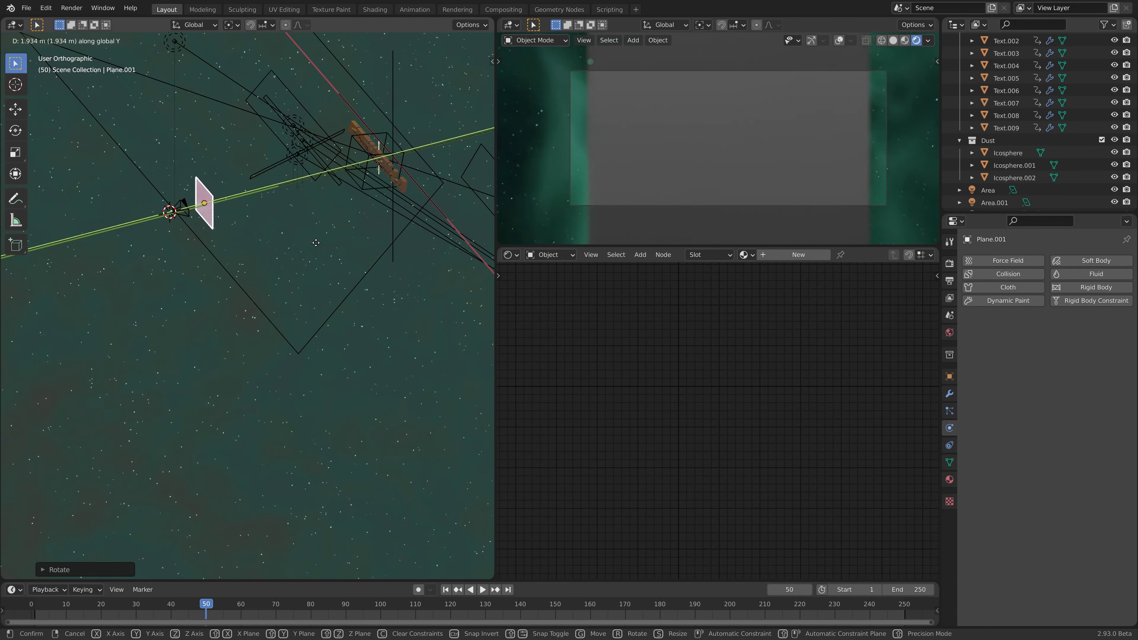
click(317, 242)
key(s)
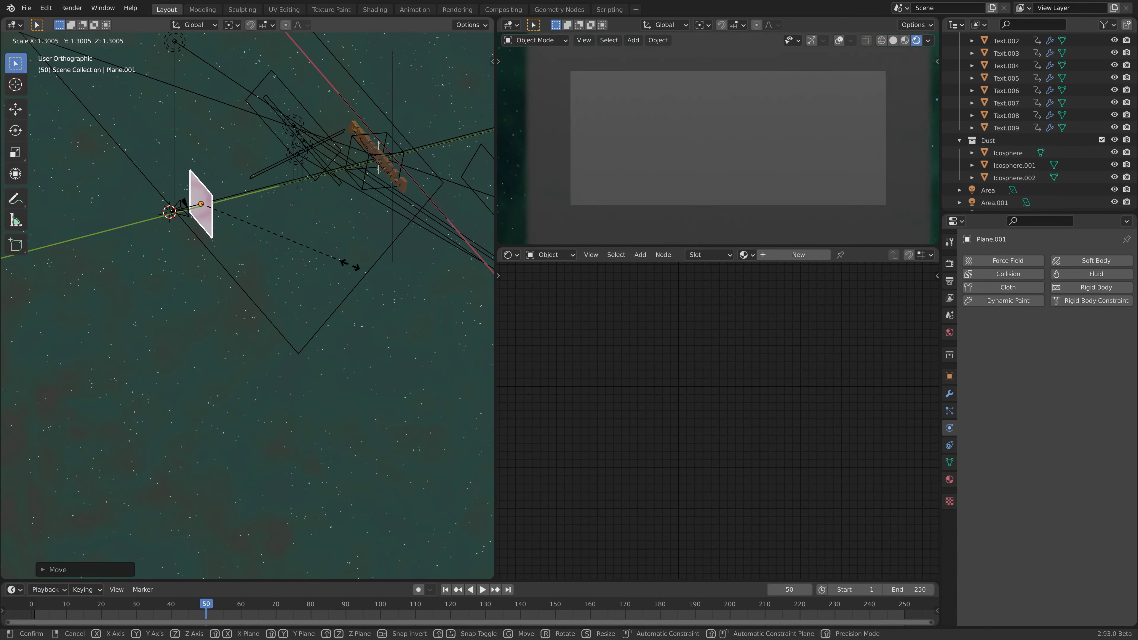
click(348, 263)
Create a new material named vignette on the plane
click(948, 479)
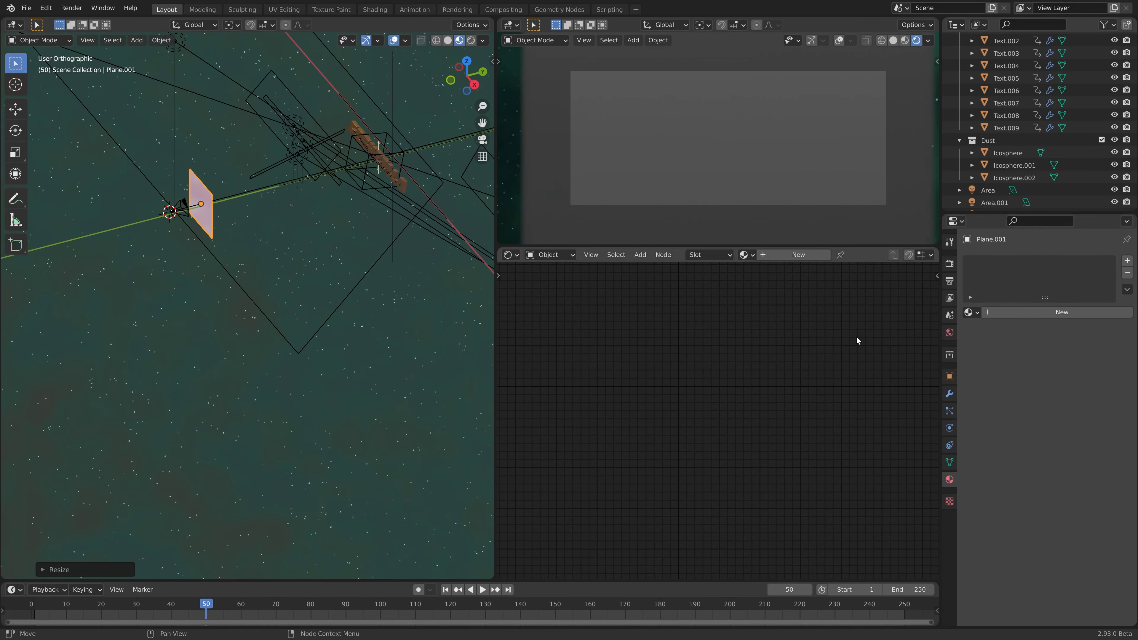
click(1067, 311)
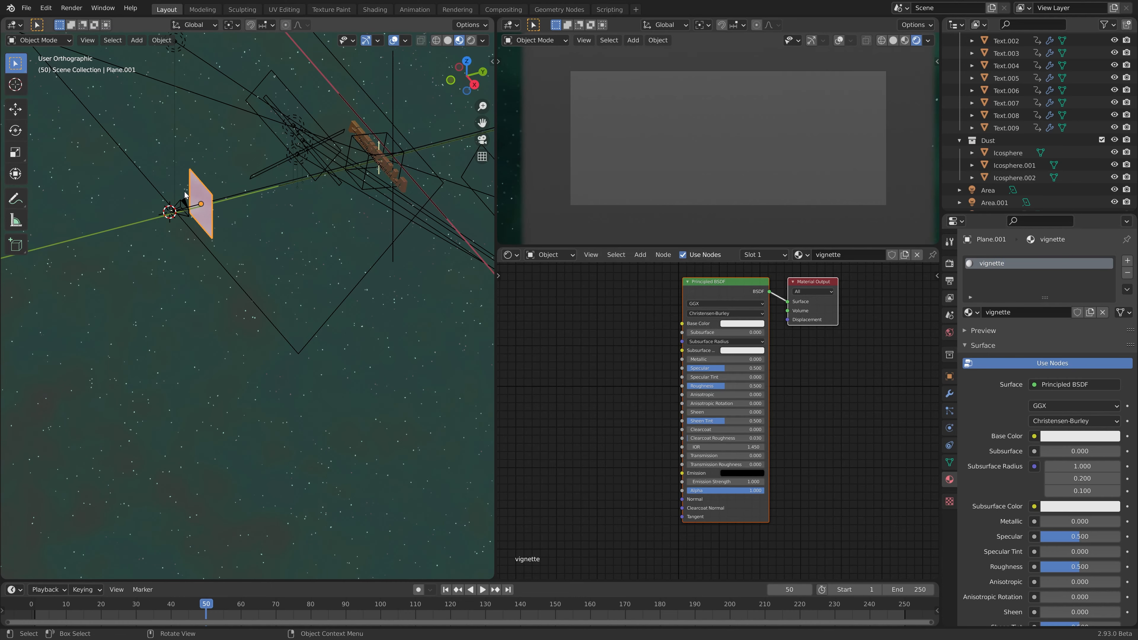
Zoom in on the camera and plane, then select the surrounding volume cube and hide it from the viewport
click(184, 202)
shift+middle_drag(282, 153, 349, 190)
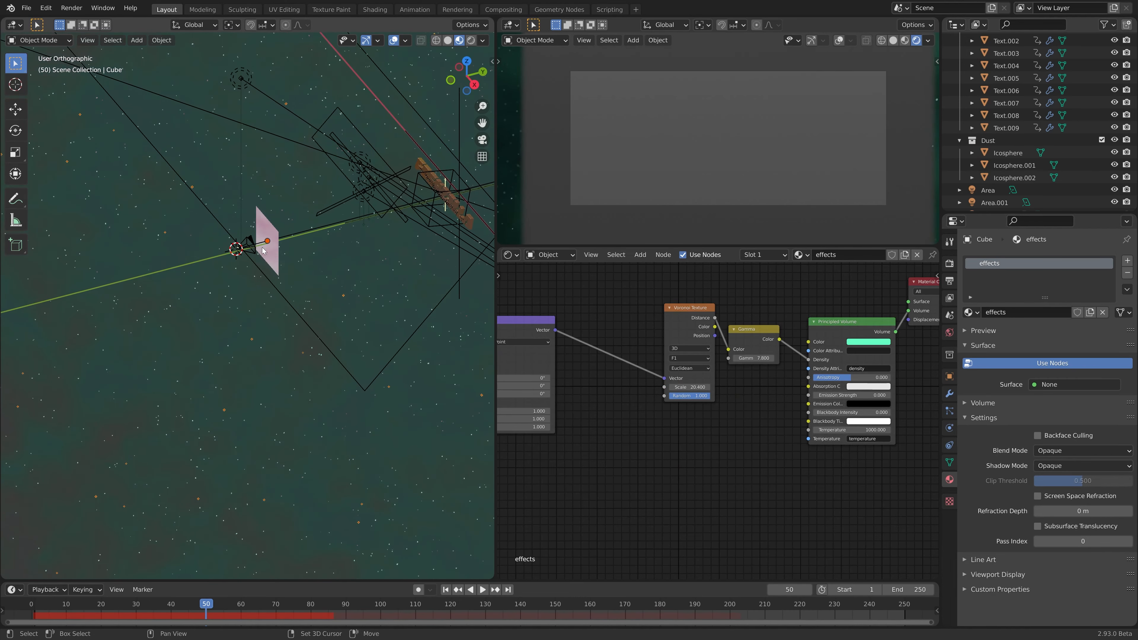
scroll(349, 190, up, 8)
scroll(349, 190, down, 6)
click(328, 255)
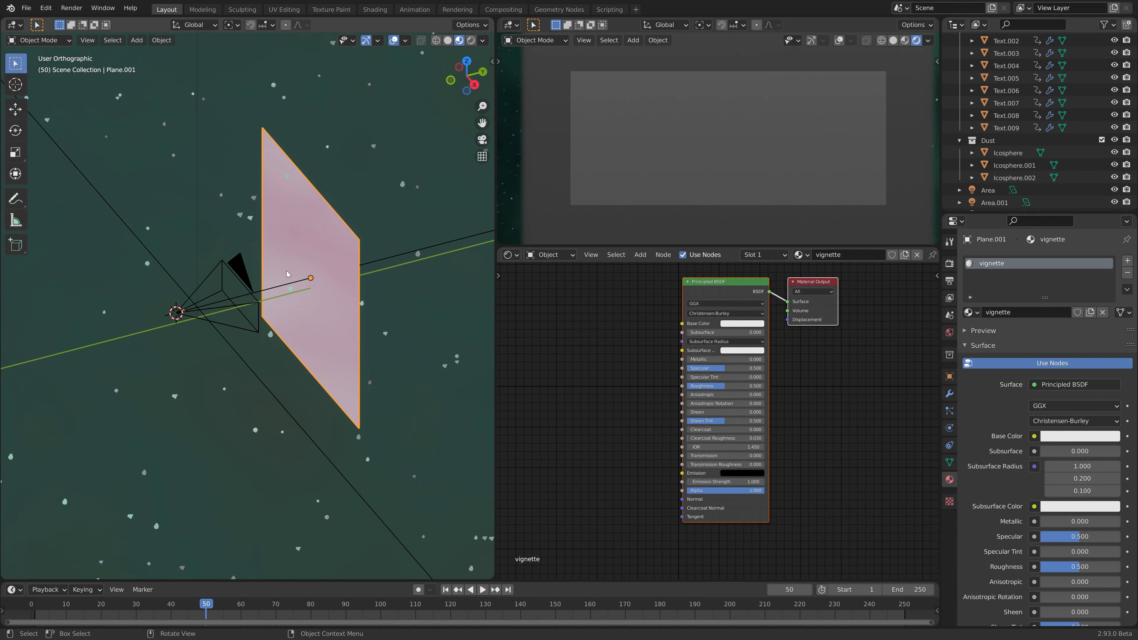
click(235, 273)
click(341, 231)
click(401, 187)
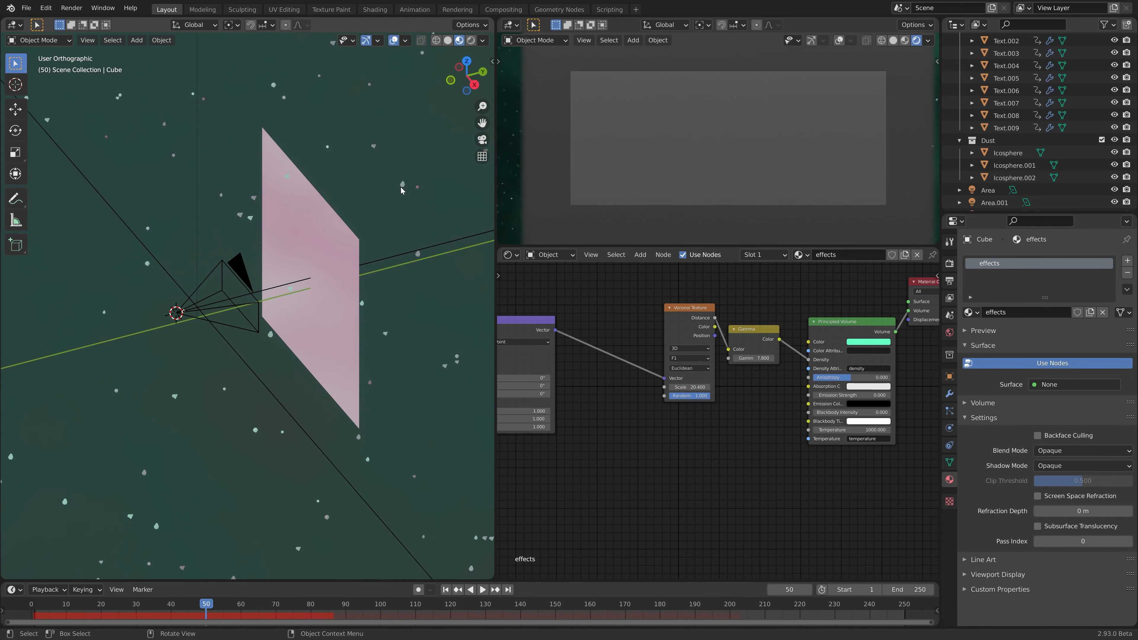
Parent the vignette plane to the camera with the Object option and reselect the plane
click(328, 223)
click(237, 268)
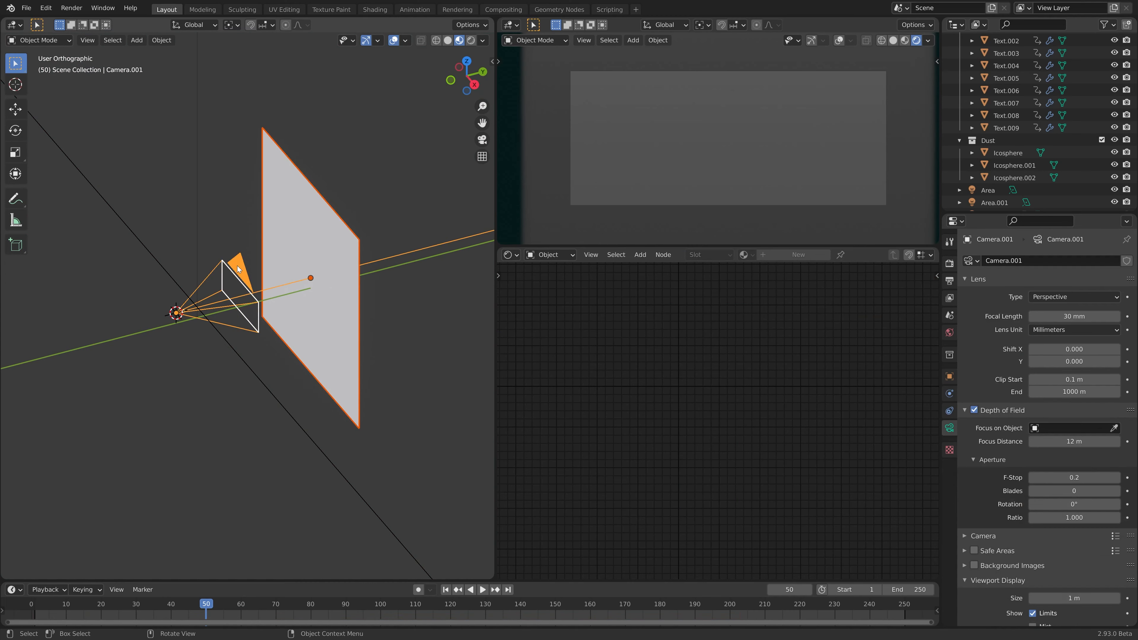
key(ctrl+p)
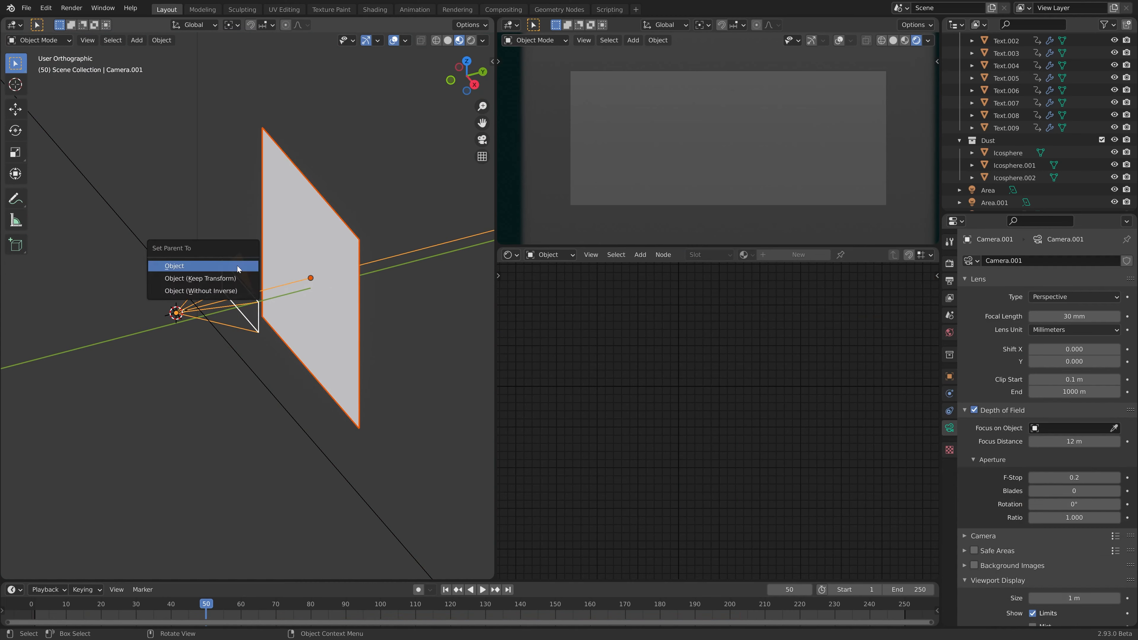
click(237, 266)
click(331, 224)
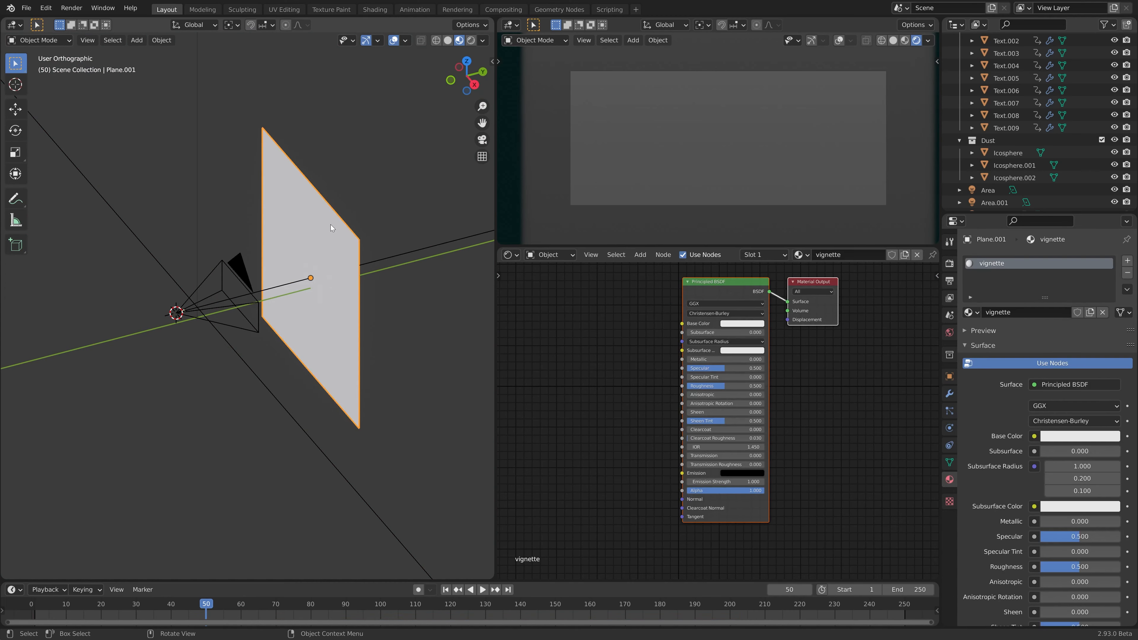
Unhide the surrounding volume cube and reselect the vignette plane in front of the camera
click(232, 266)
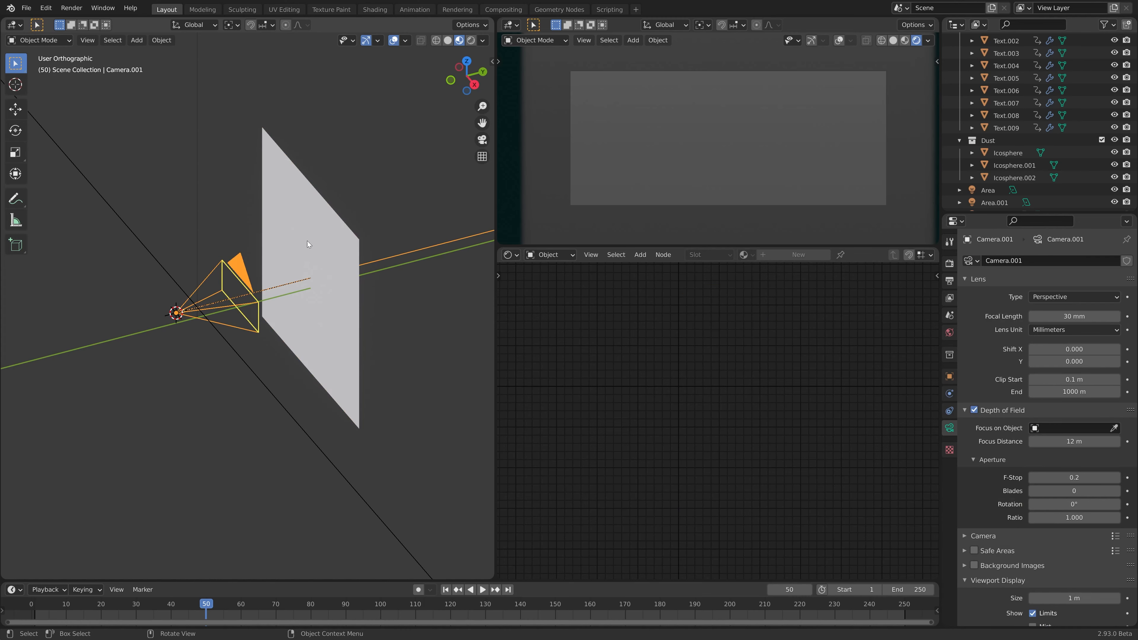
click(331, 239)
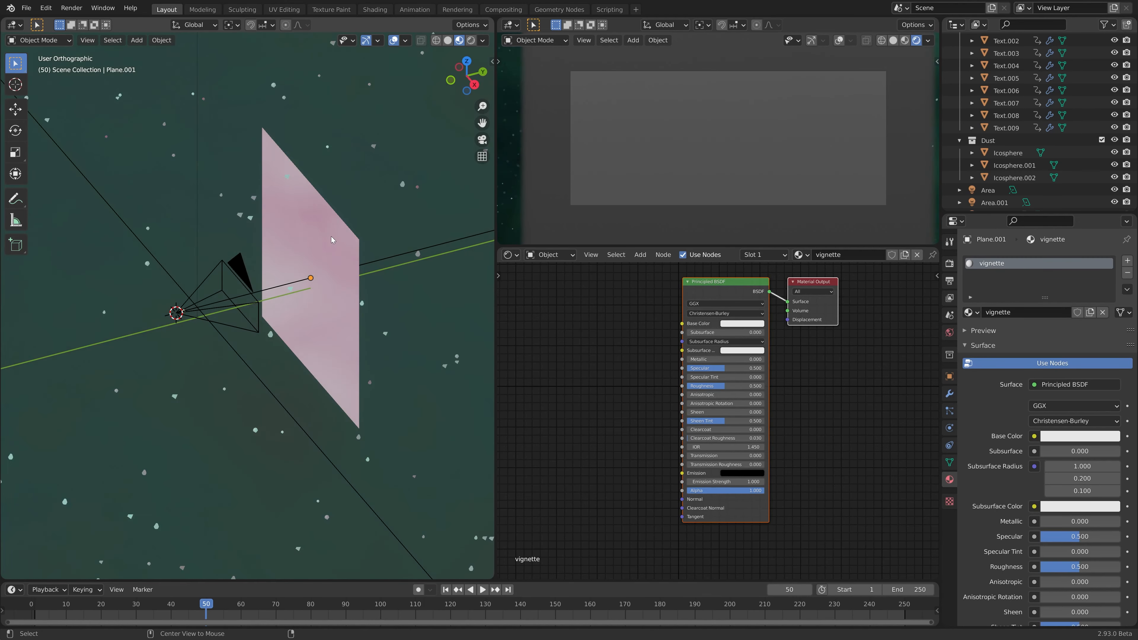
click(564, 147)
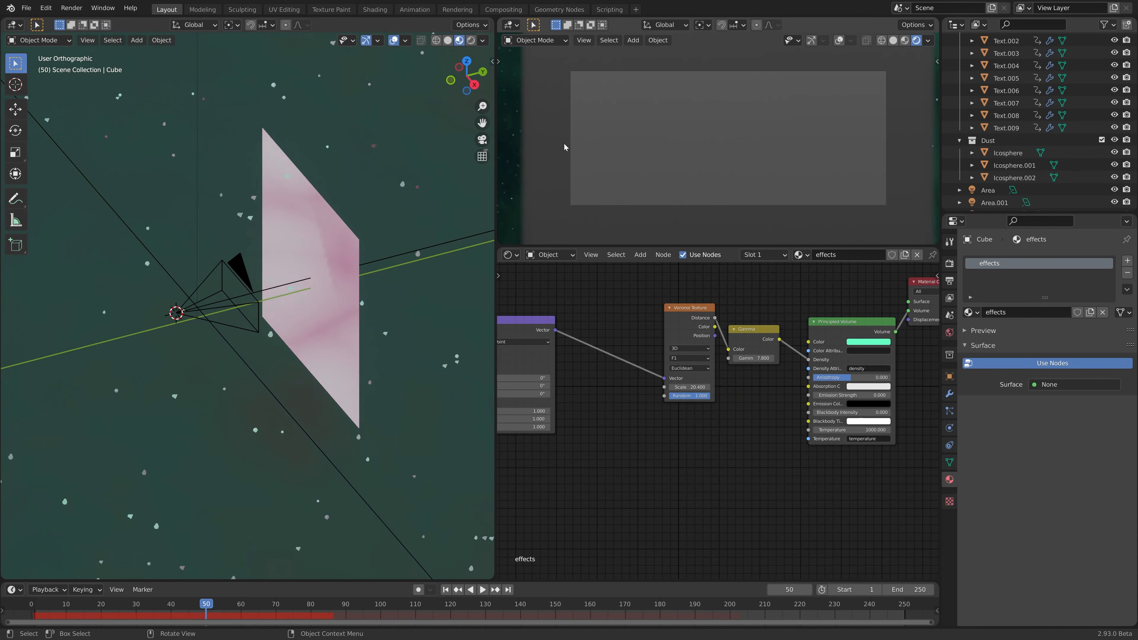
click(333, 274)
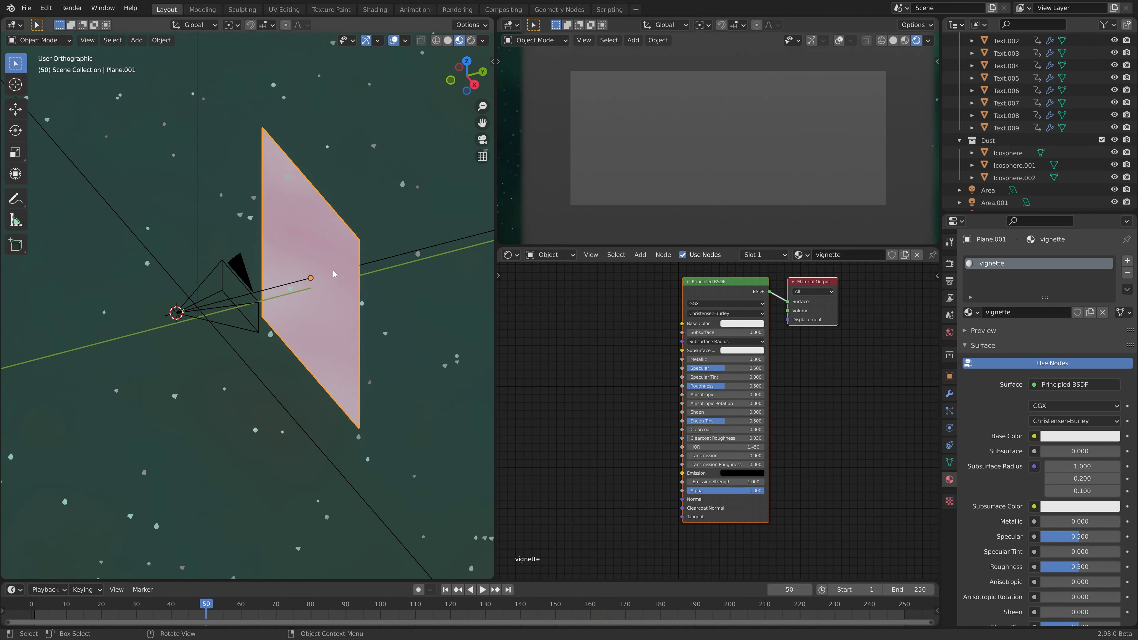
Set the vignette material's blend mode to Alpha Blend
scroll(1021, 577, down, 15)
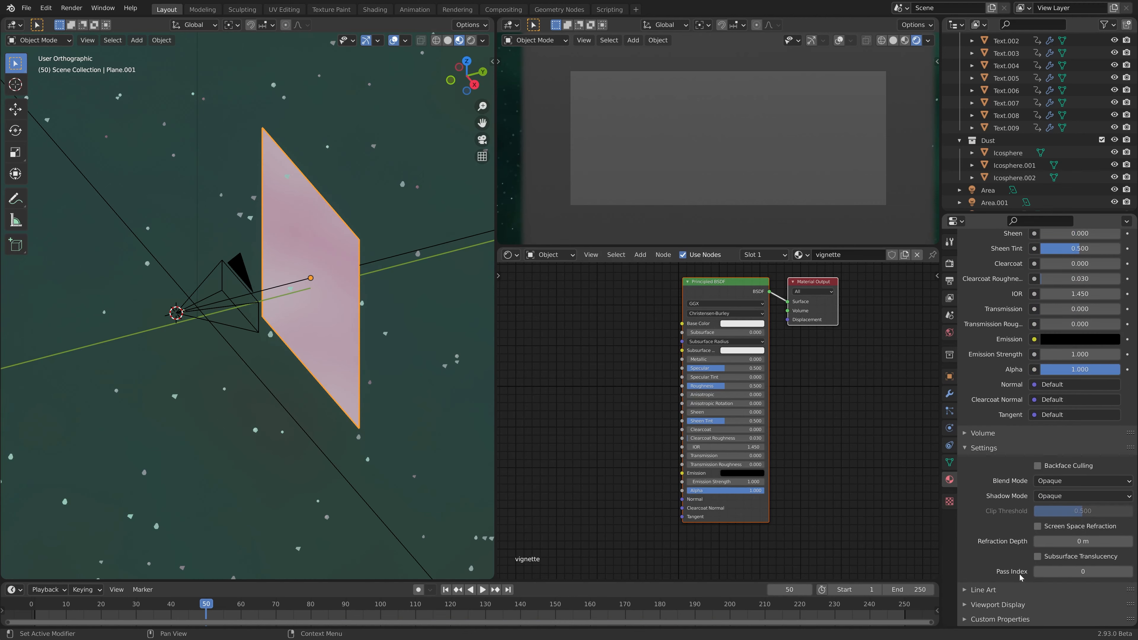
click(1057, 481)
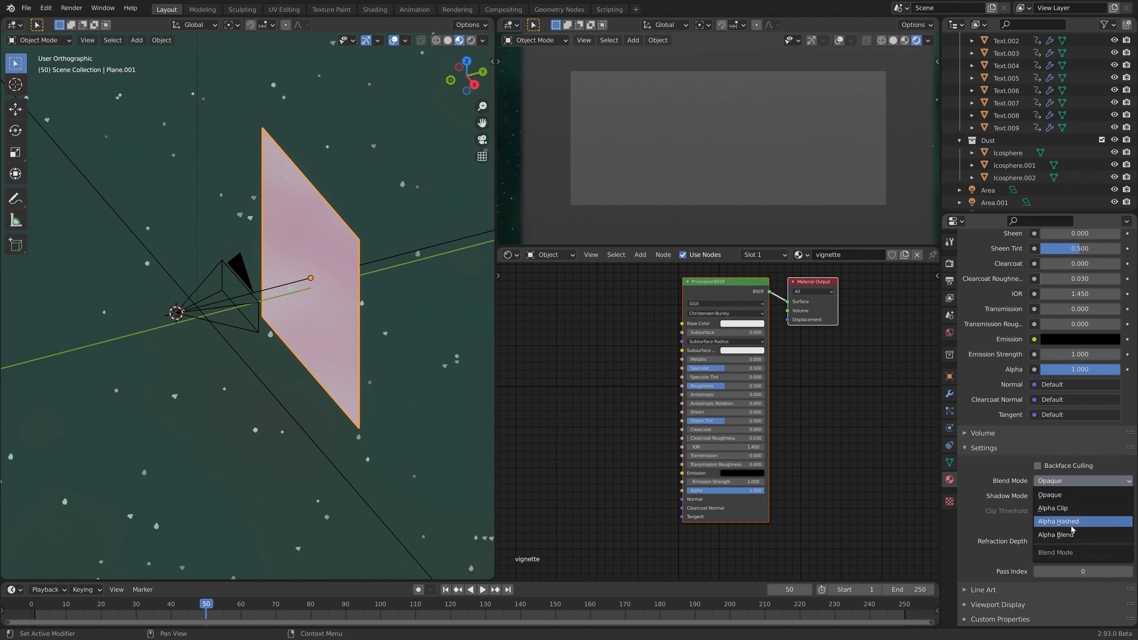
click(1076, 536)
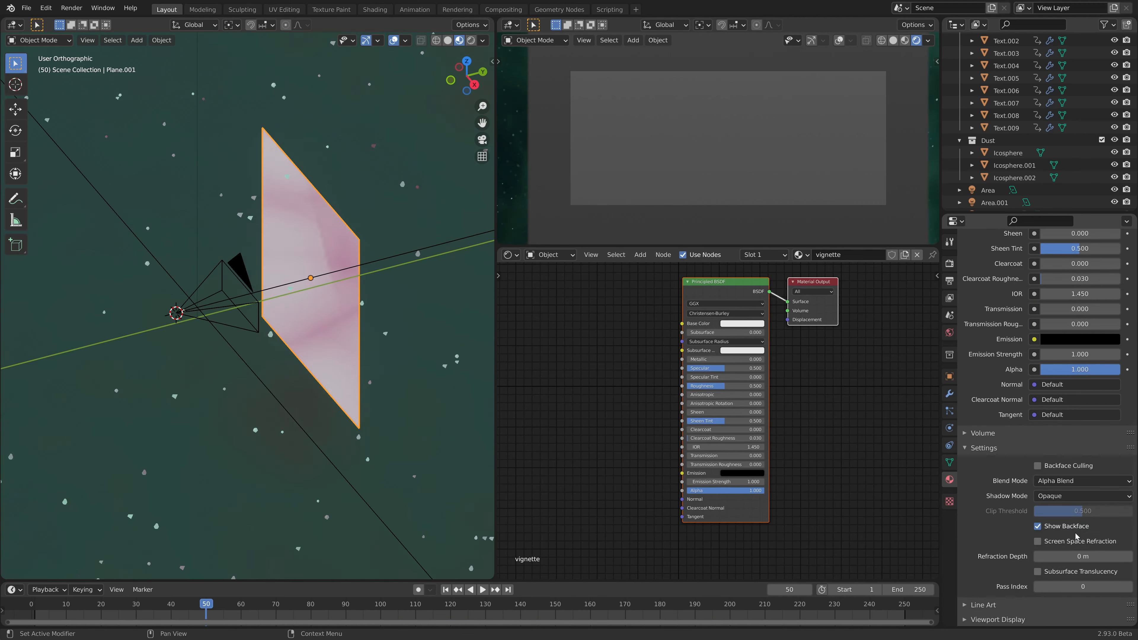
Set the vignette shader's base color to black and its specular and roughness to 0
middle_drag(585, 425, 678, 404)
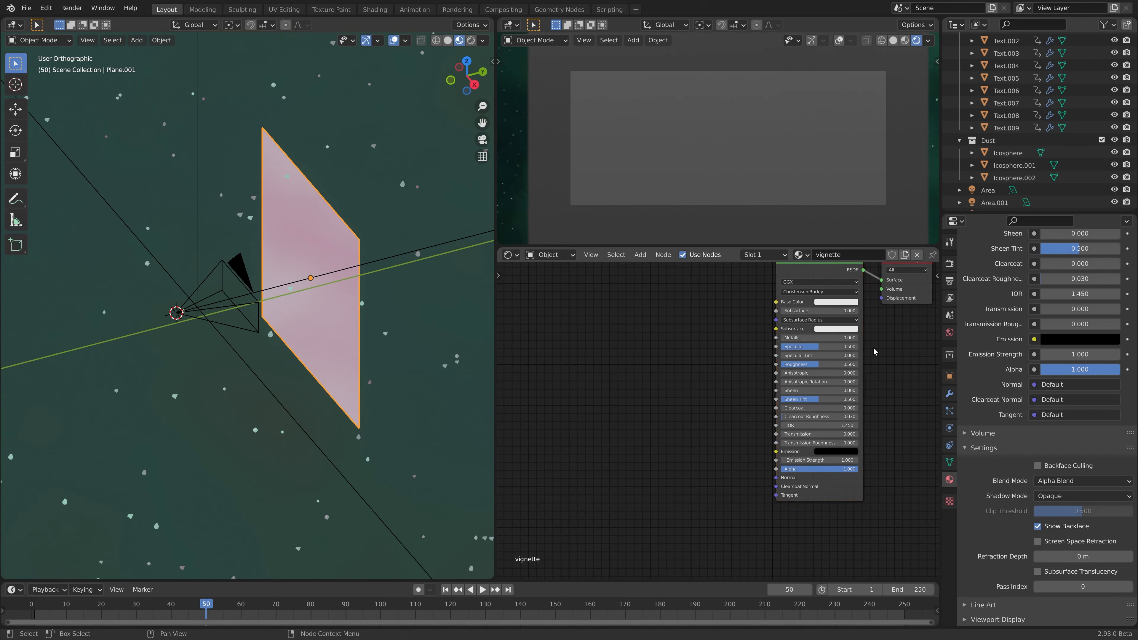
click(836, 301)
scroll(855, 240, down, 12)
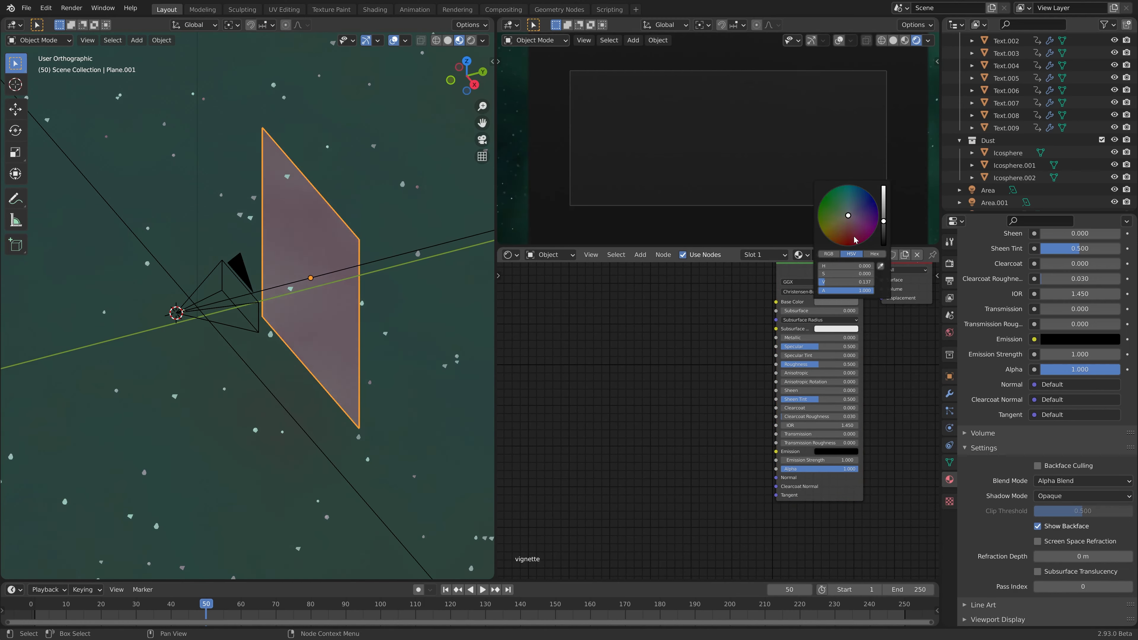
scroll(855, 240, down, 3)
mouse_move(827, 346)
mouse_down()
mouse_move(789, 347)
mouse_move(711, 387)
mouse_up()
Add a Gradient Texture node of type Spherical and connect its Fac output to the Principled BSDF's Alpha
middle_drag(716, 411, 675, 424)
key(shift+a)
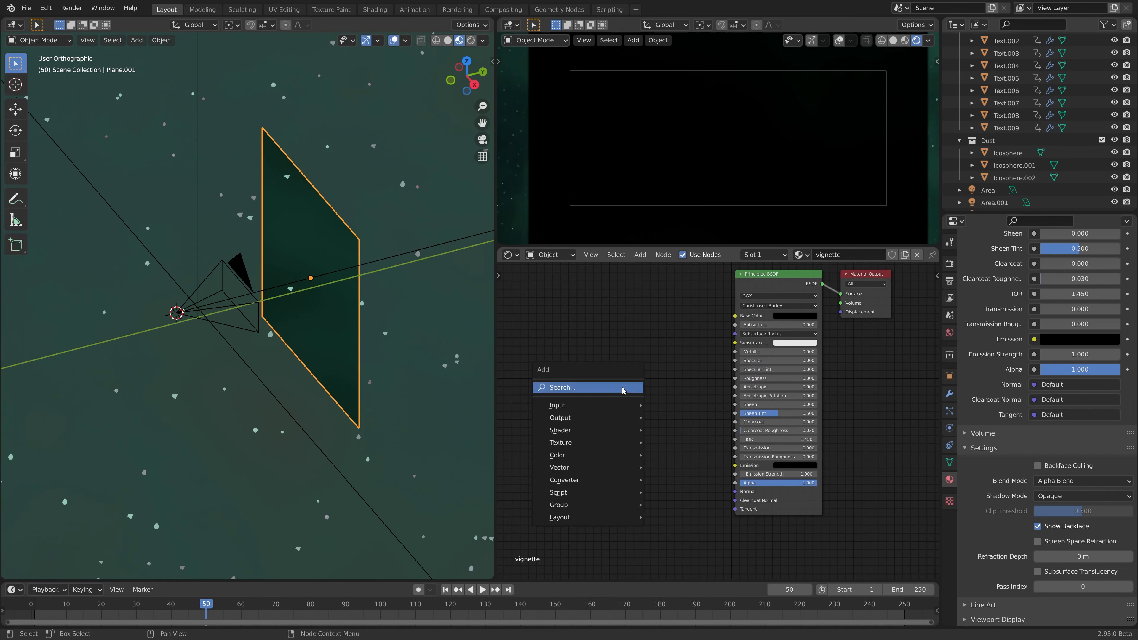
click(623, 389)
text(gra)
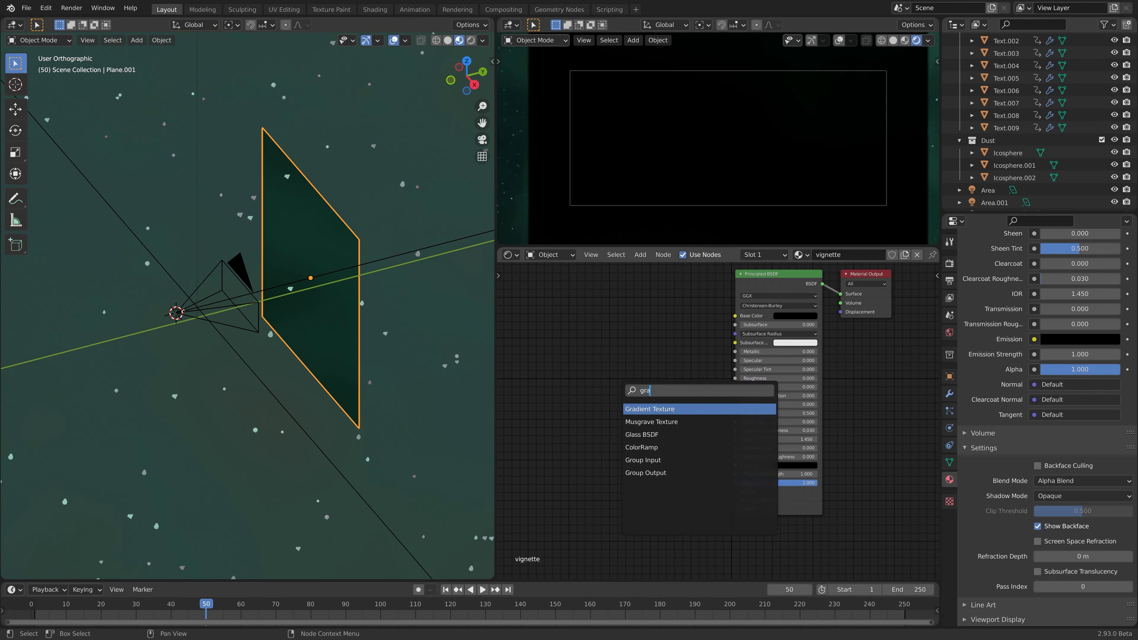
key(Return)
click(602, 413)
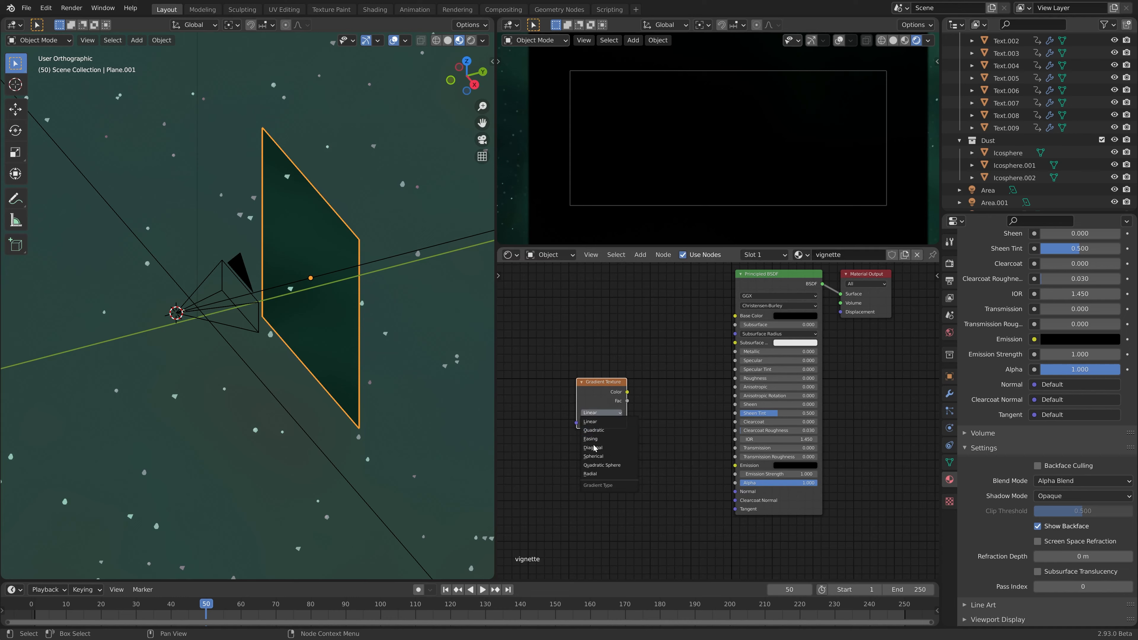
click(596, 464)
drag(627, 401, 739, 485)
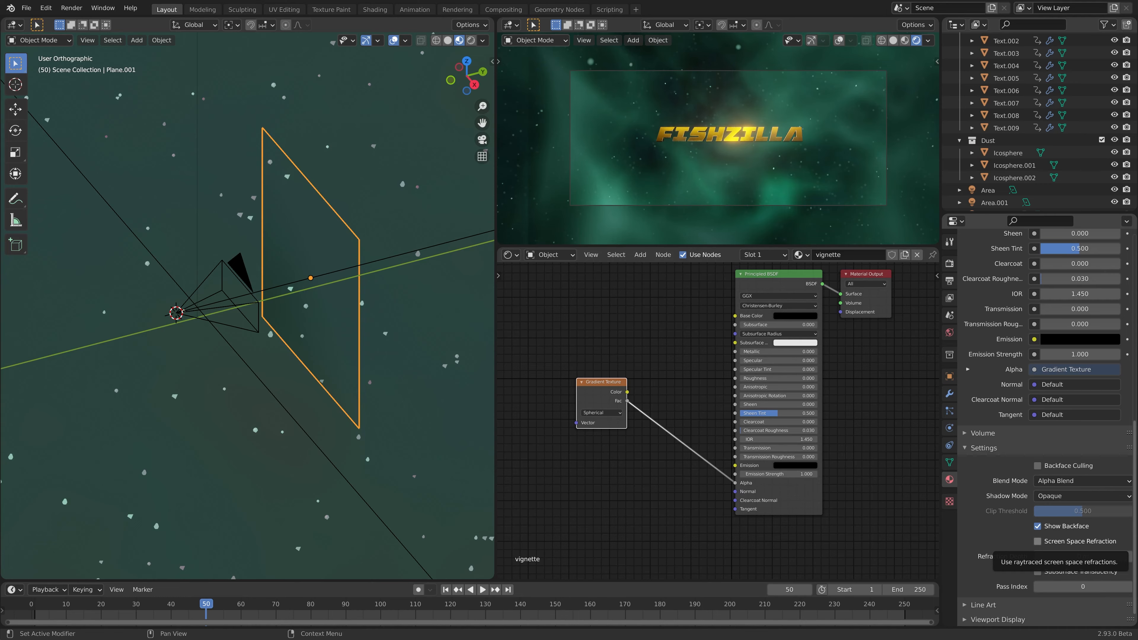
Isolate the vignette plane in local view and examine the gradient on it
middle_drag(296, 333, 313, 357)
key(KP_Divide)
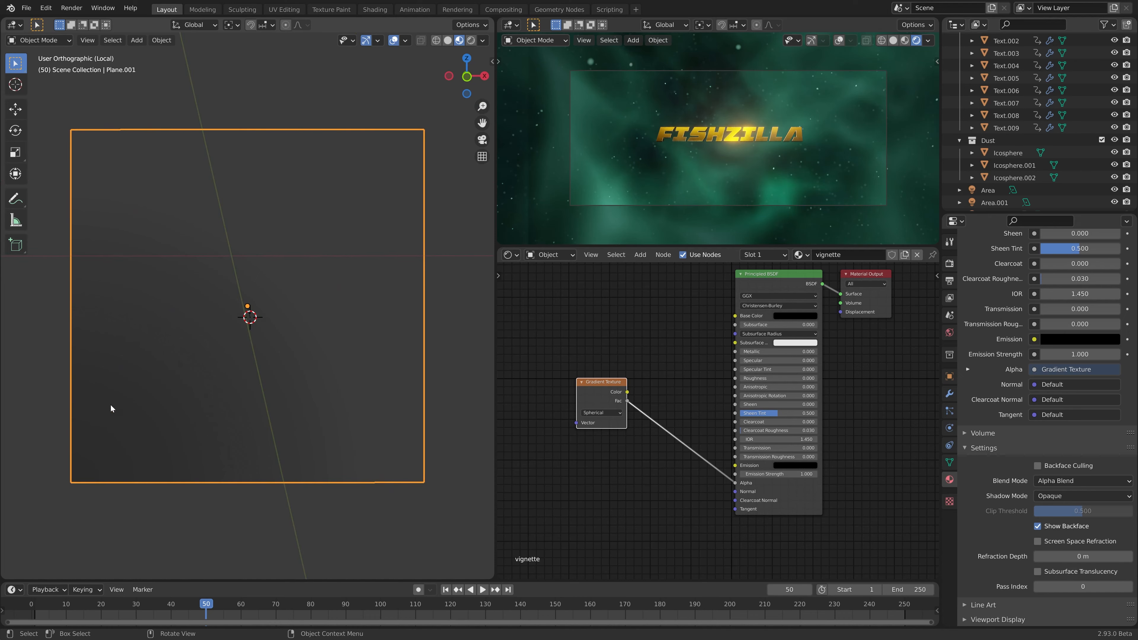
middle_drag(133, 482, 124, 415)
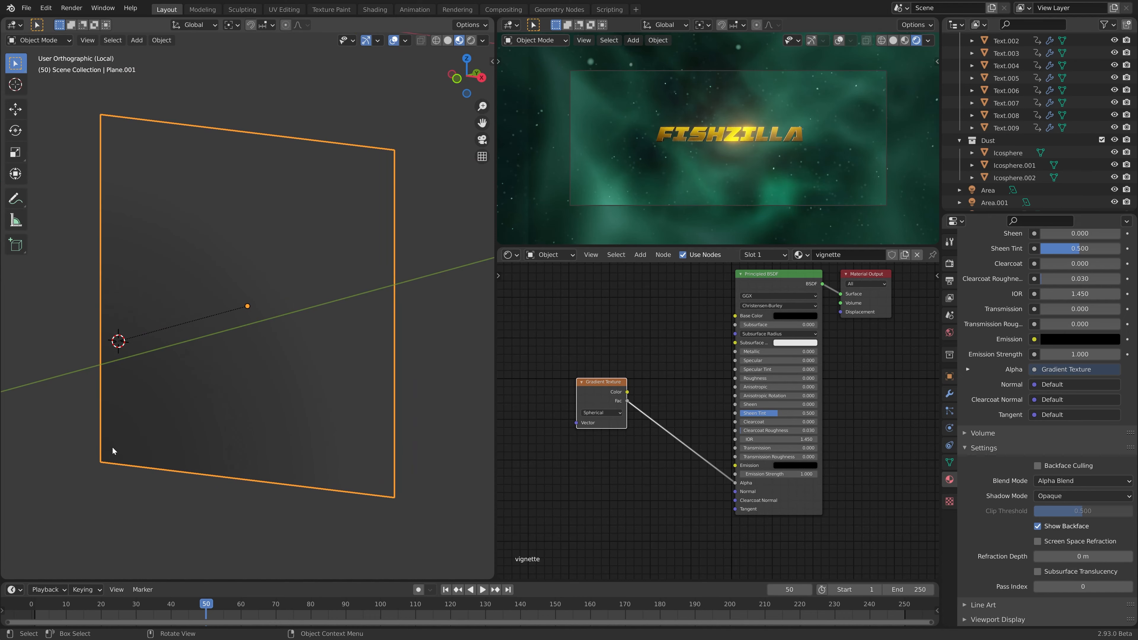
Insert an Invert node between the Gradient Texture and the shader's Alpha input
key(shift+a)
click(622, 479)
text(invert)
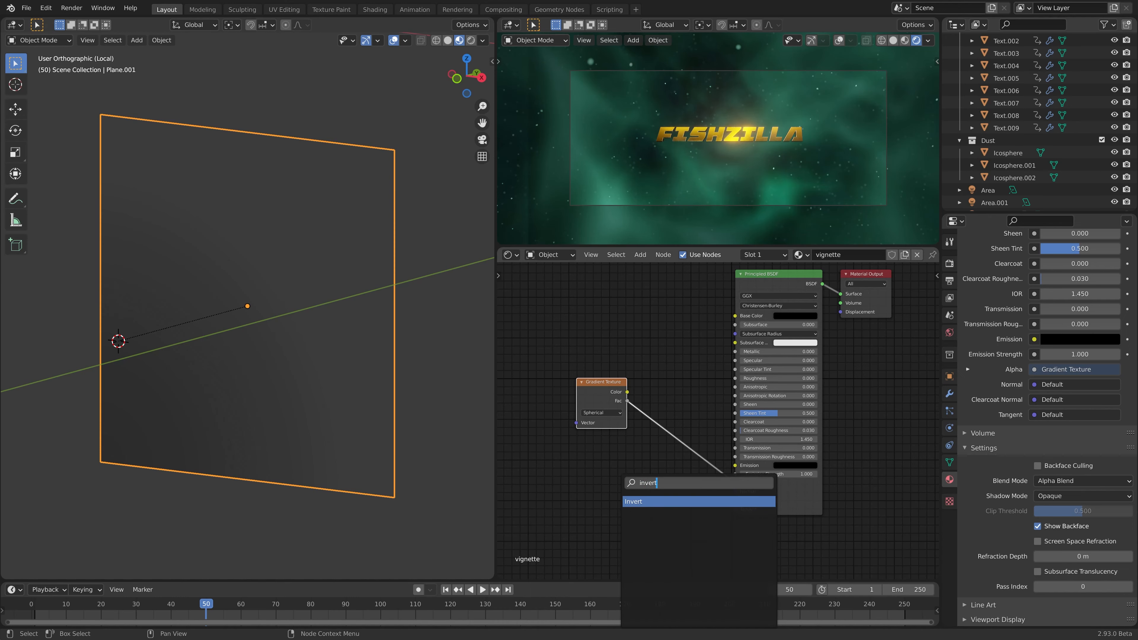
key(Return)
click(672, 453)
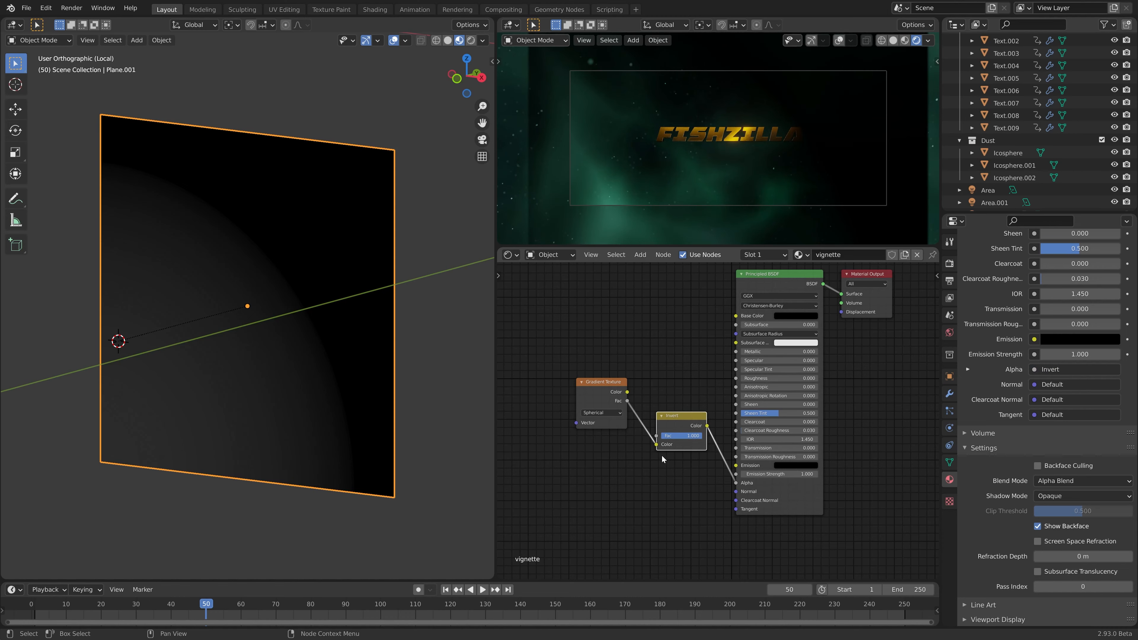
Add Texture Coordinate and Mapping nodes feeding the Gradient Texture's vector input
click(590, 396)
key(ctrl+t)
middle_drag(612, 489, 813, 464)
Set the Mapping node's location to 0.5 m on X, Y and Z and its type to Texture
drag(719, 403, 719, 419)
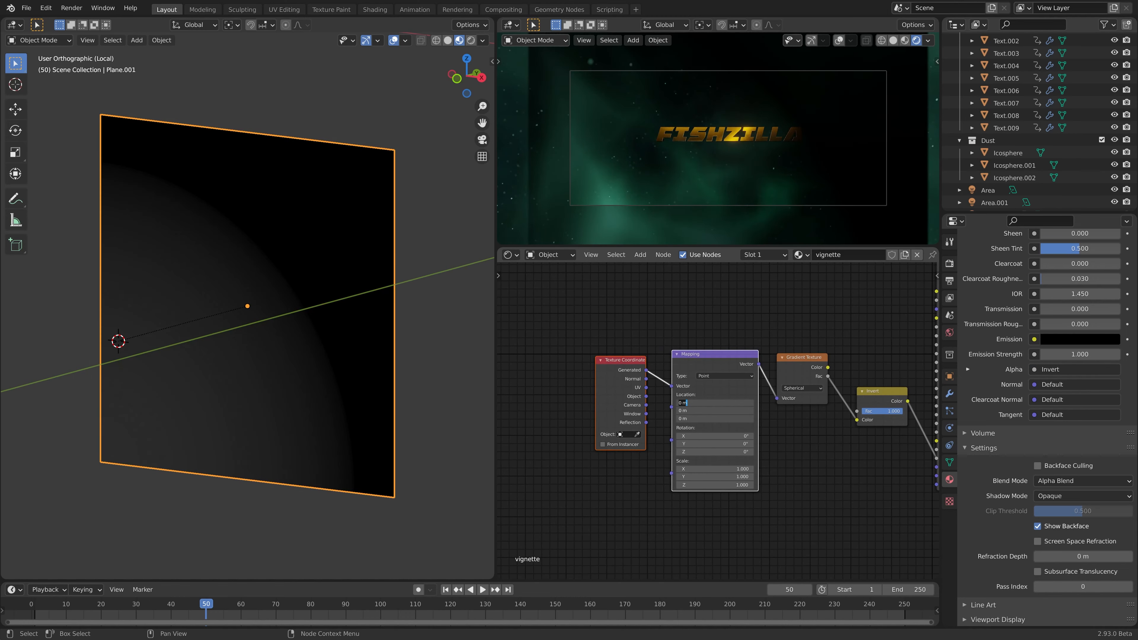
text(0.5)
key(Return)
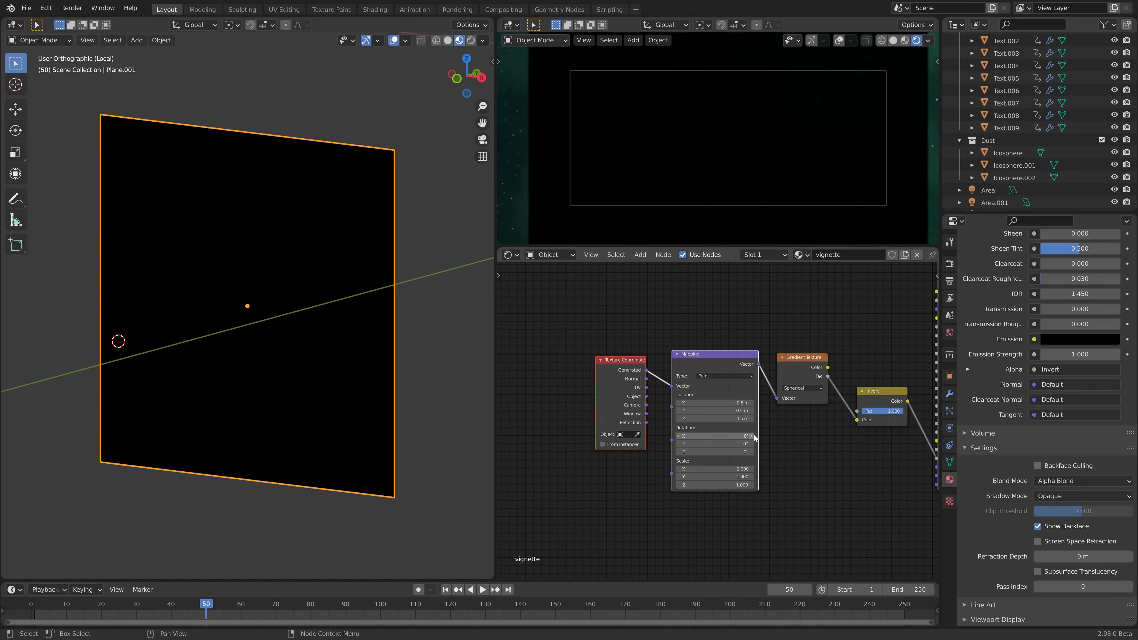
click(723, 375)
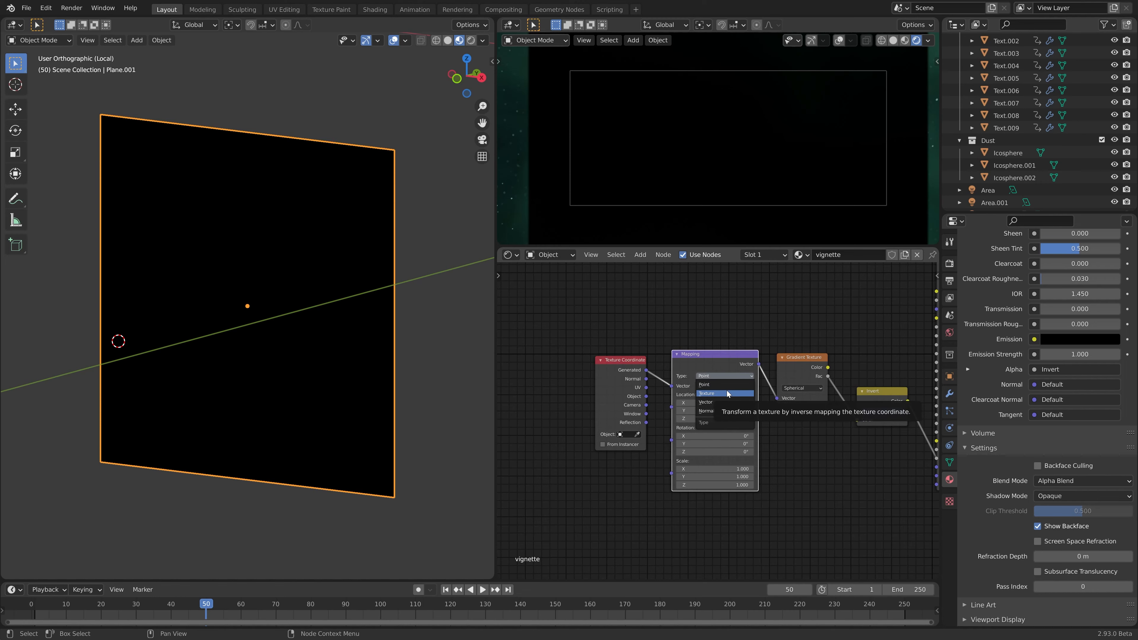
click(726, 393)
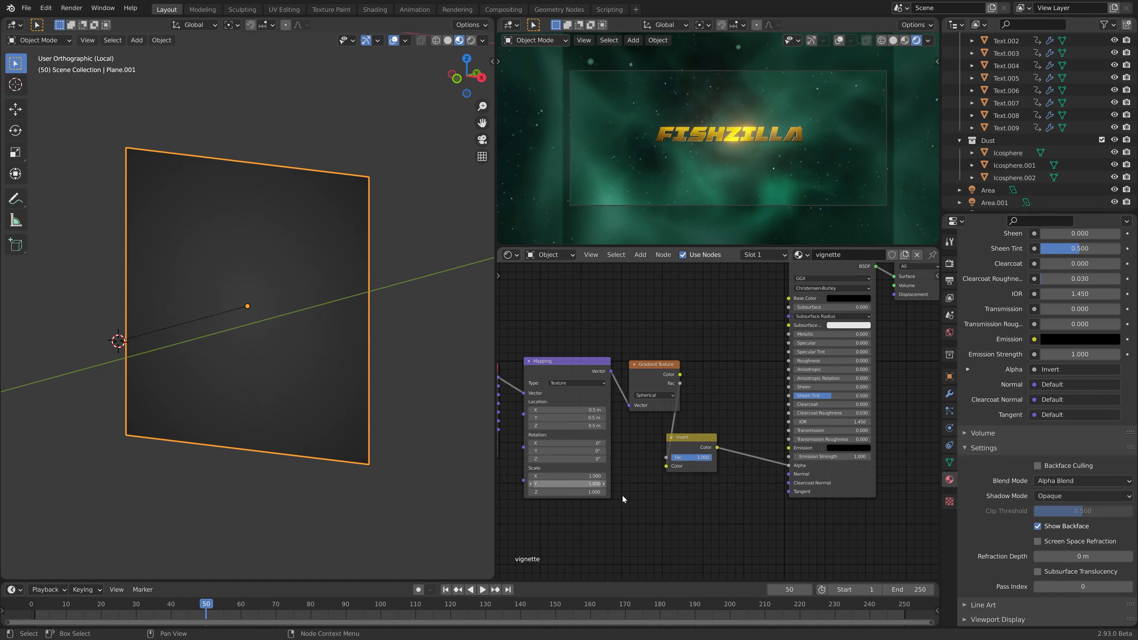
Insert a ColorRamp between the Invert node and Alpha, moving its black stop slightly inward and its white stop to about 0.534
middle_drag(721, 458, 762, 411)
key(shift+a)
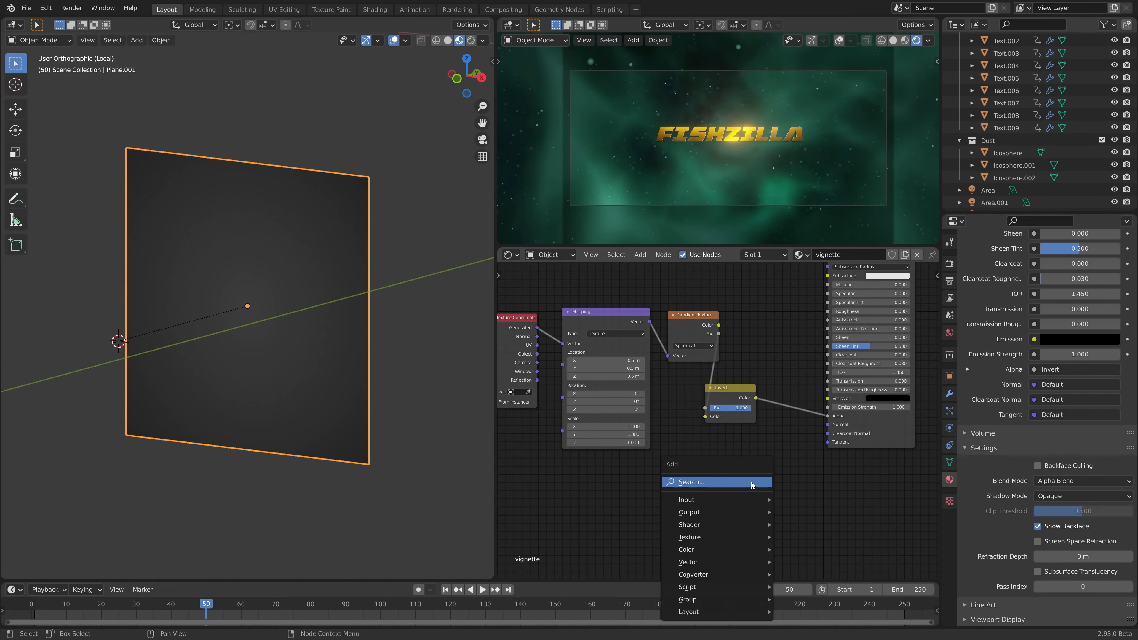
click(751, 482)
text(ra)
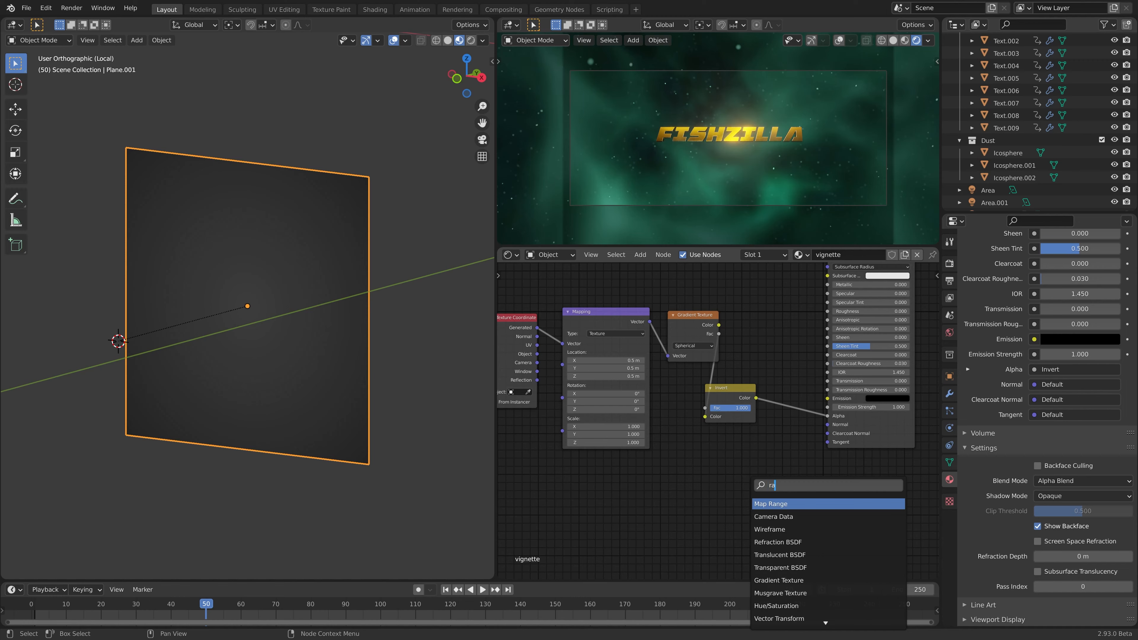
key(BackSpace)
key(BackSpace)
text(colo)
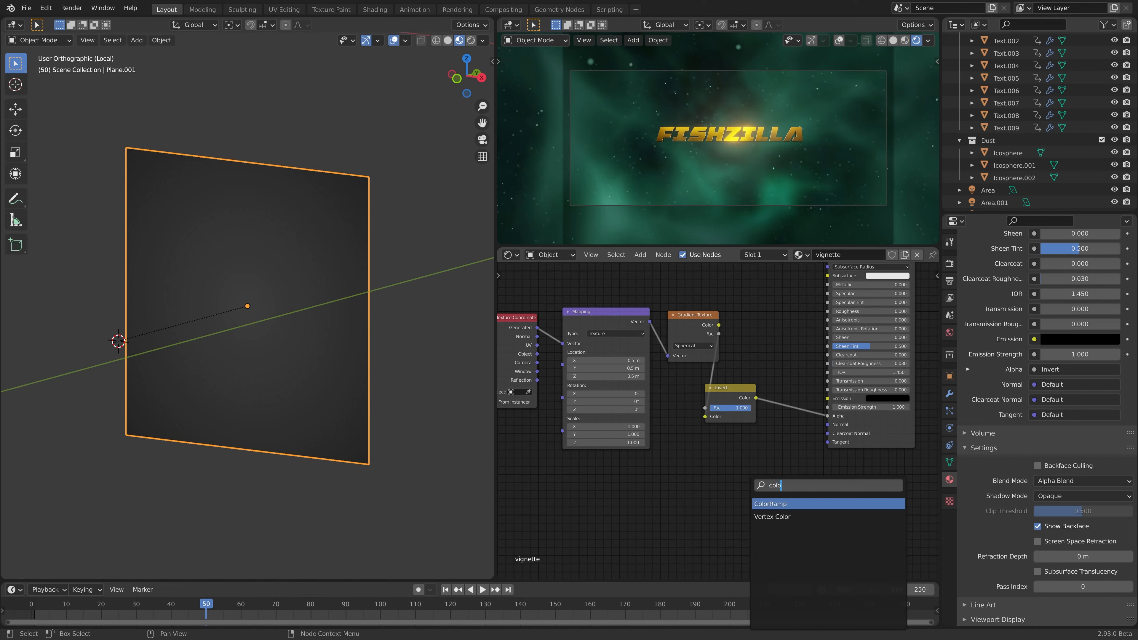
key(Return)
click(799, 422)
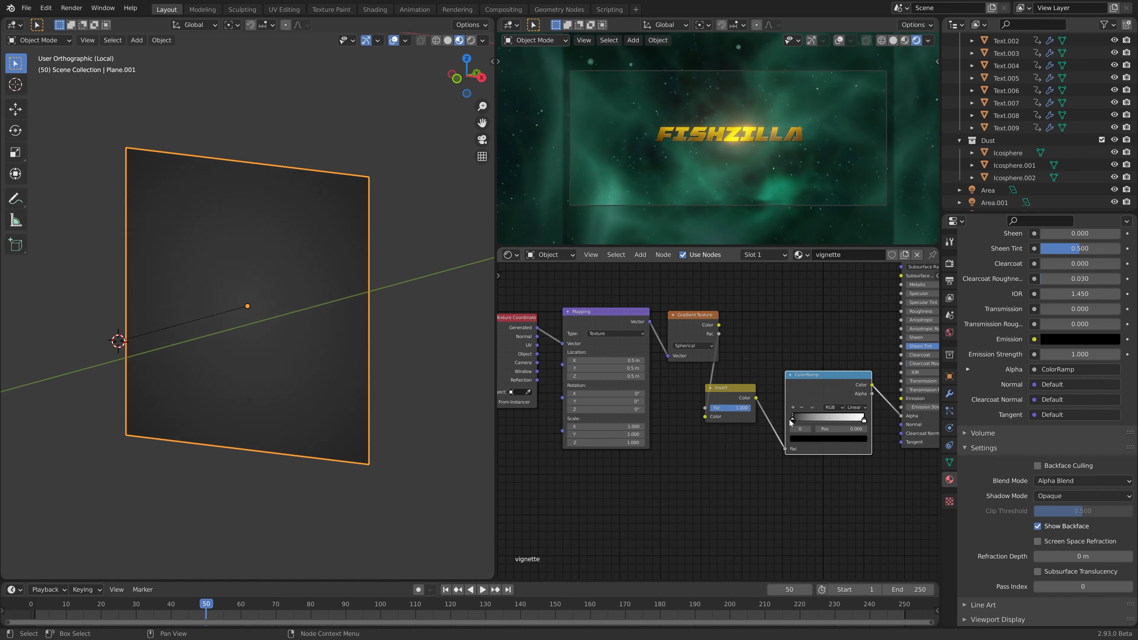
drag(791, 420, 796, 423)
drag(864, 422, 830, 421)
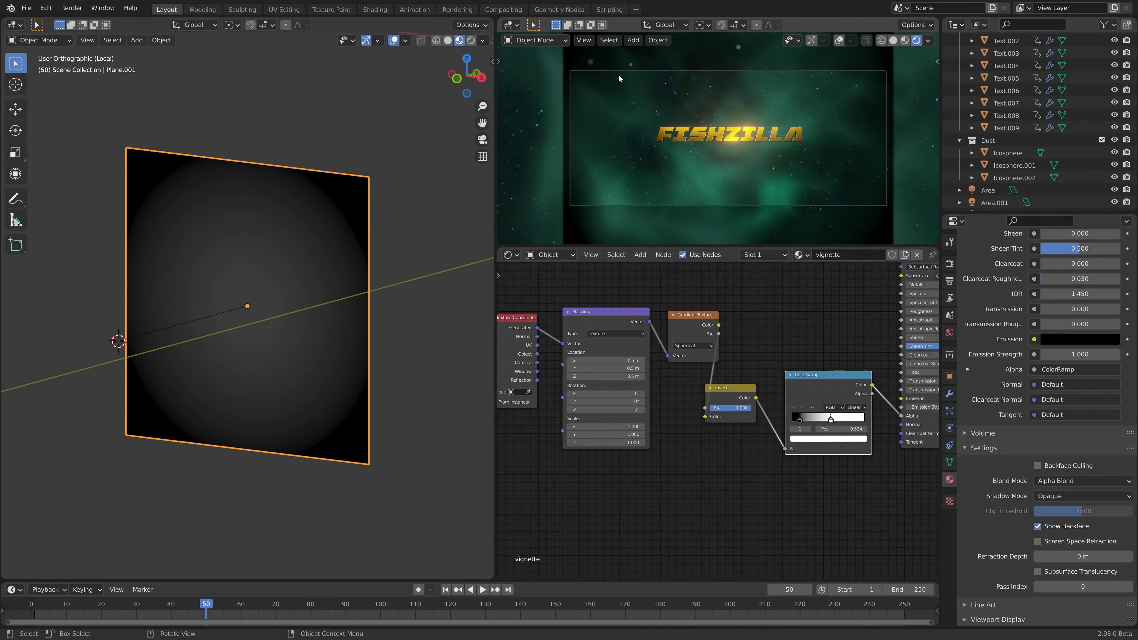
Leave local view and set the camera's passepartout opacity to 0.99
scroll(269, 323, down, 5)
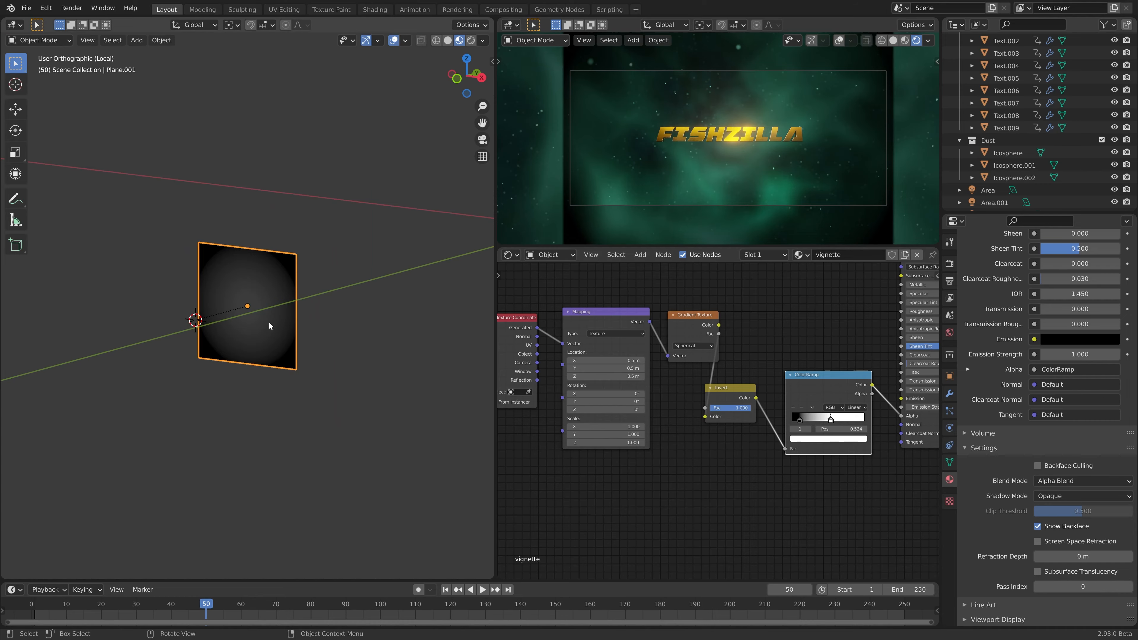
key(KP_Divide)
click(212, 297)
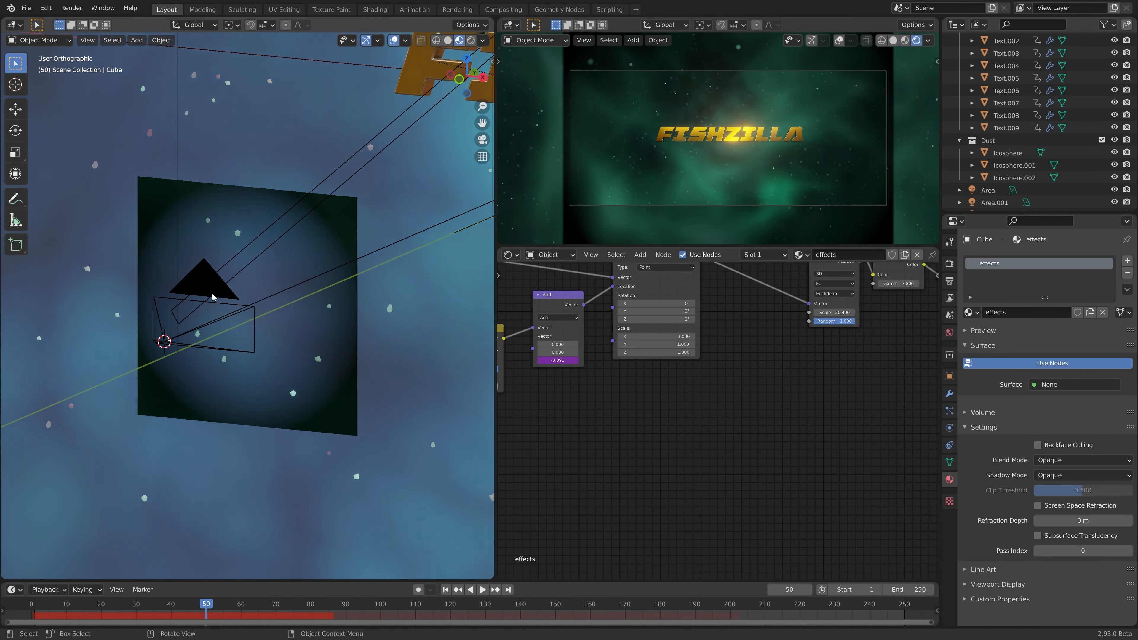
click(213, 294)
click(210, 284)
click(211, 284)
click(210, 283)
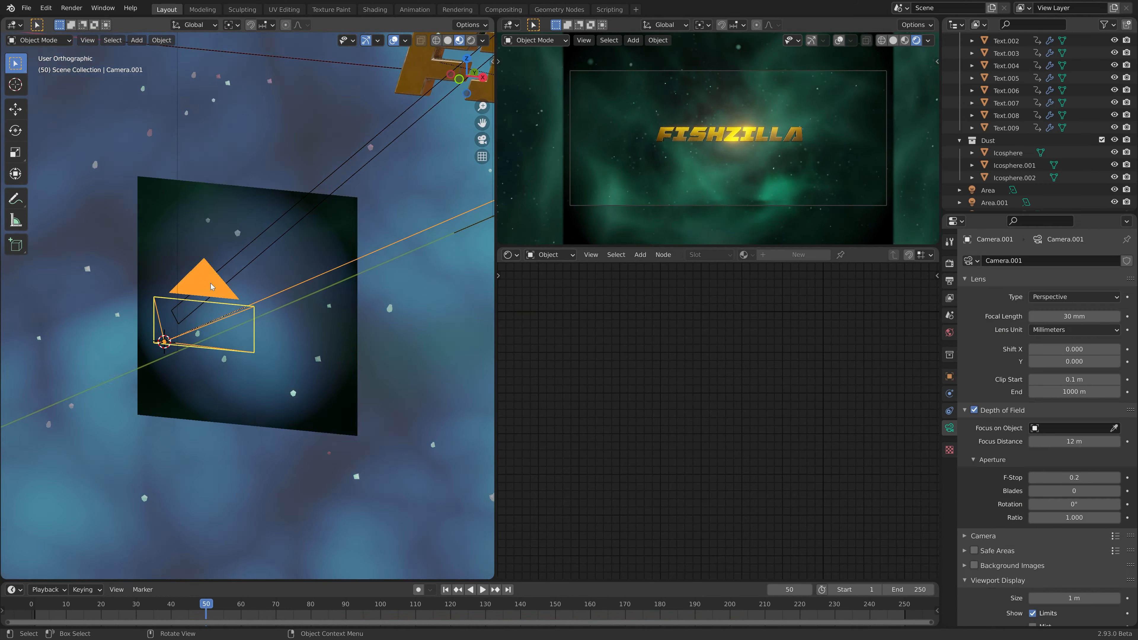
scroll(1030, 559, down, 5)
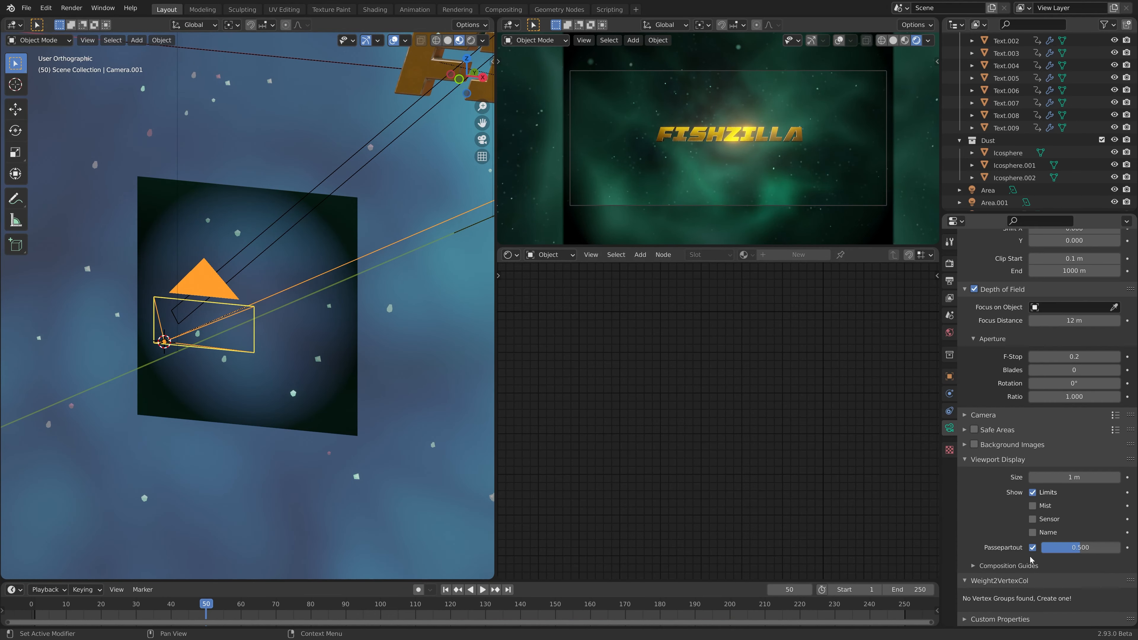
click(1089, 547)
text(0.99)
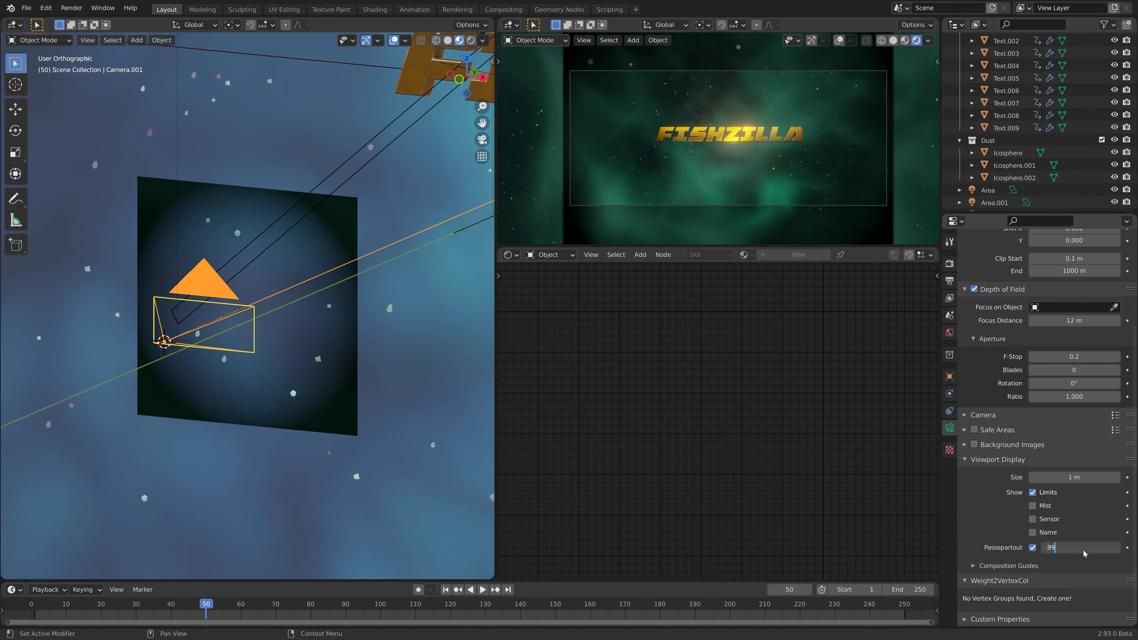
key(Return)
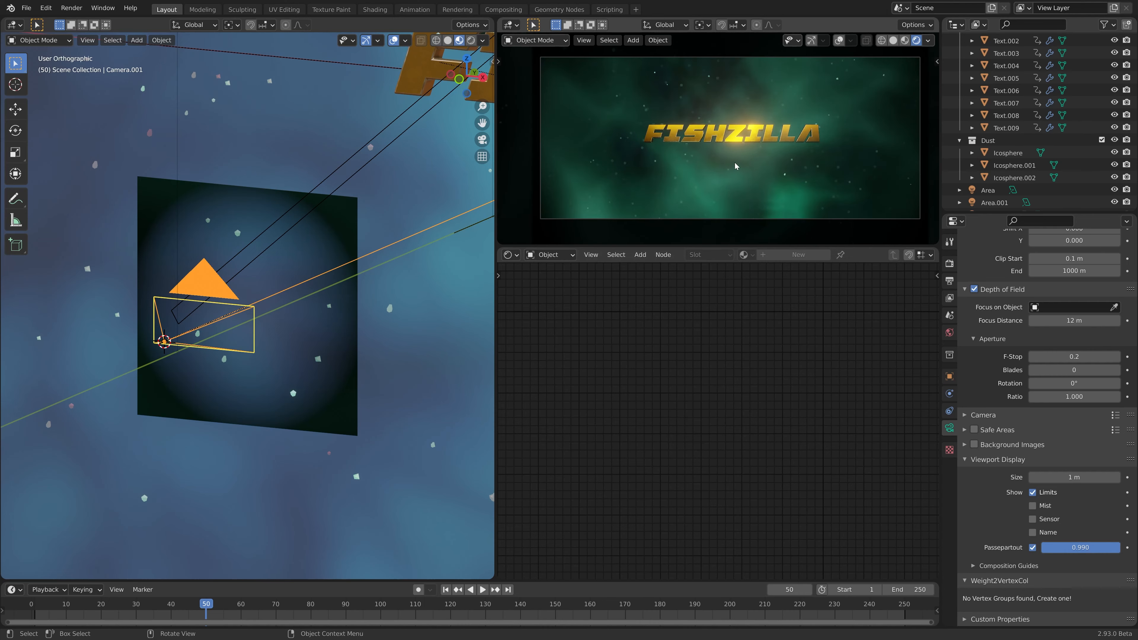
Fine-tune the vignette plane's ColorRamp, moving the white stop to about 0.56 and the black stop to about 0.14
click(318, 200)
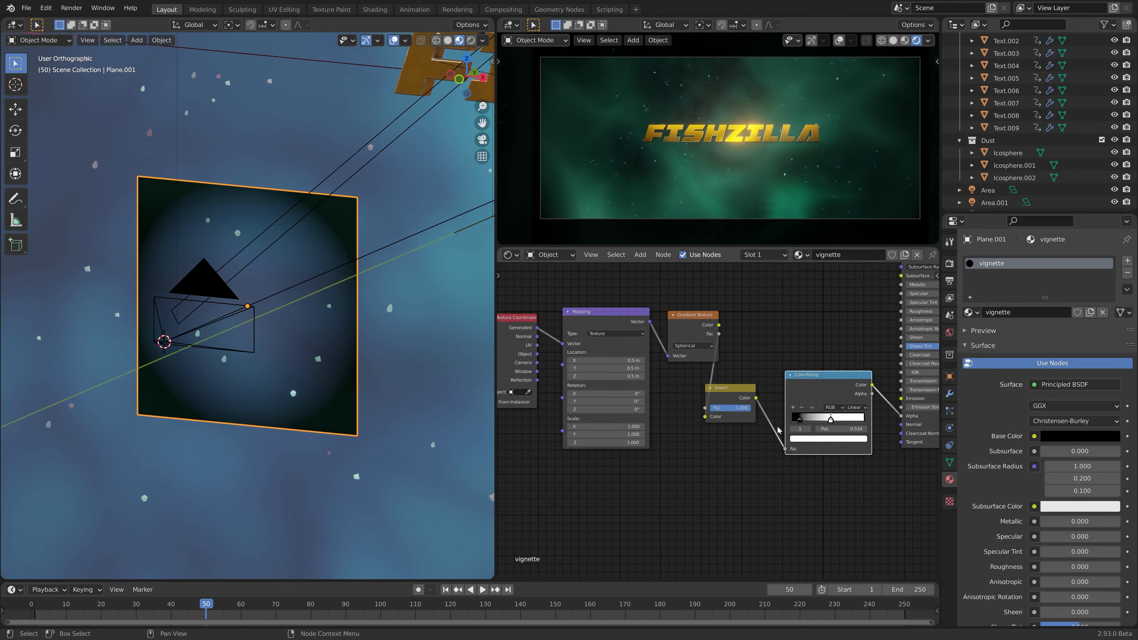
drag(831, 419, 828, 419)
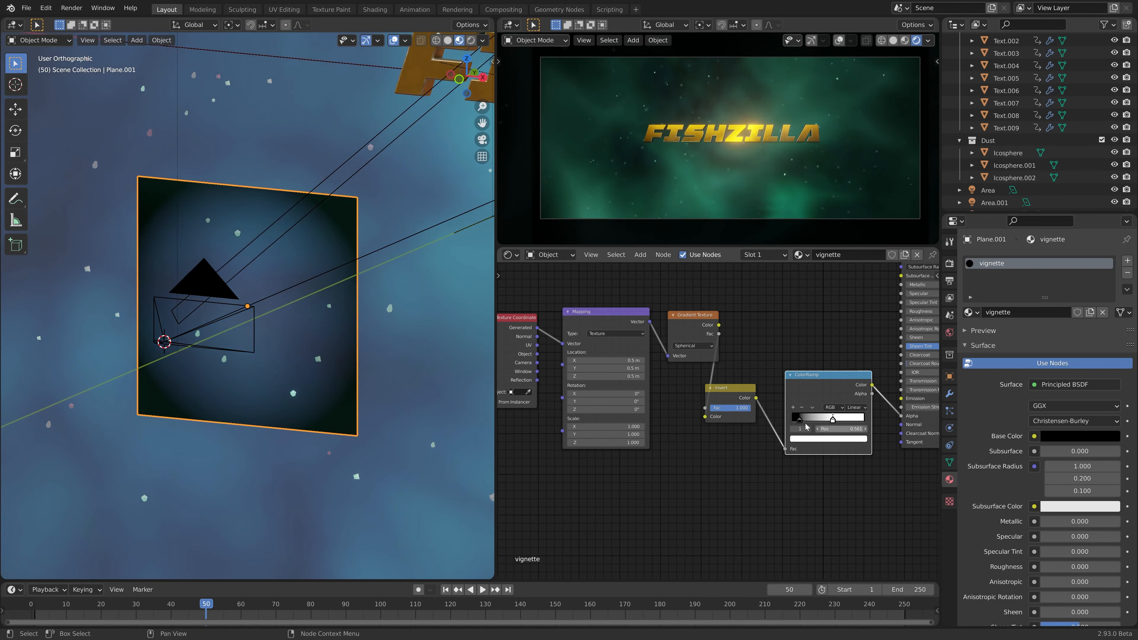
drag(800, 420, 802, 422)
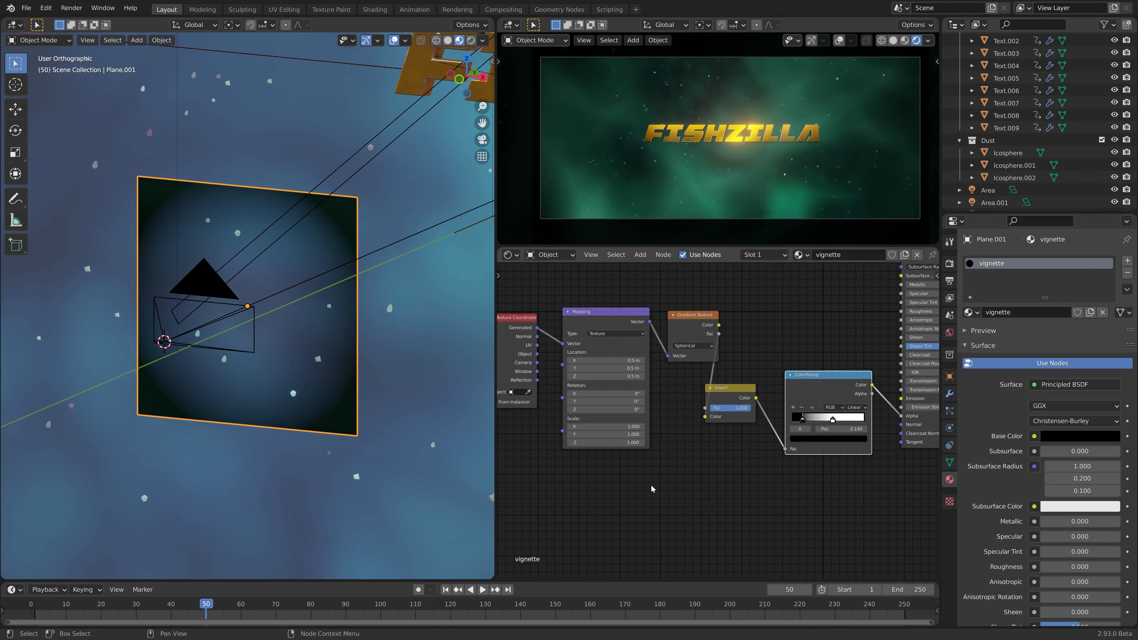
Play back the title animation to check the vignette, and park the timeline at frame 60
click(445, 590)
key(space)
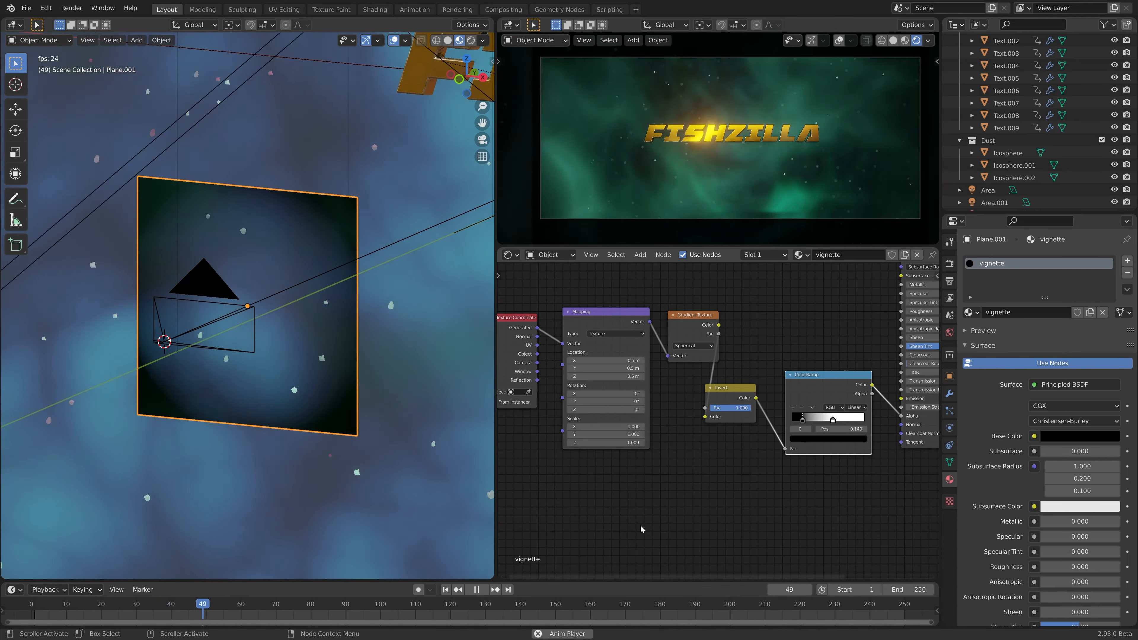
key(space)
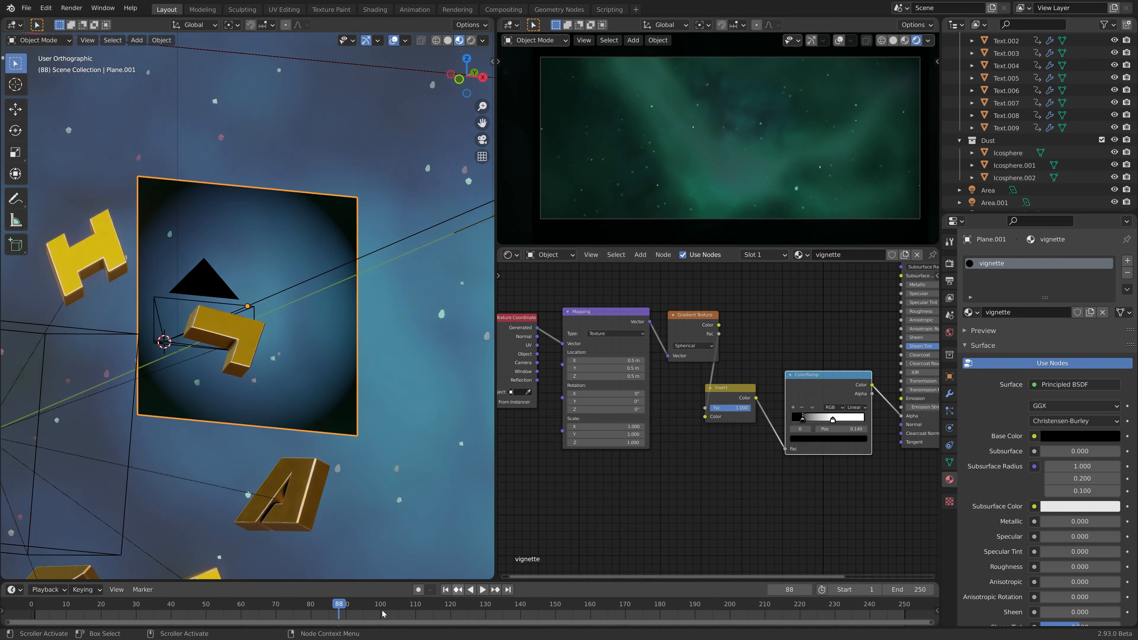
drag(192, 594, 245, 595)
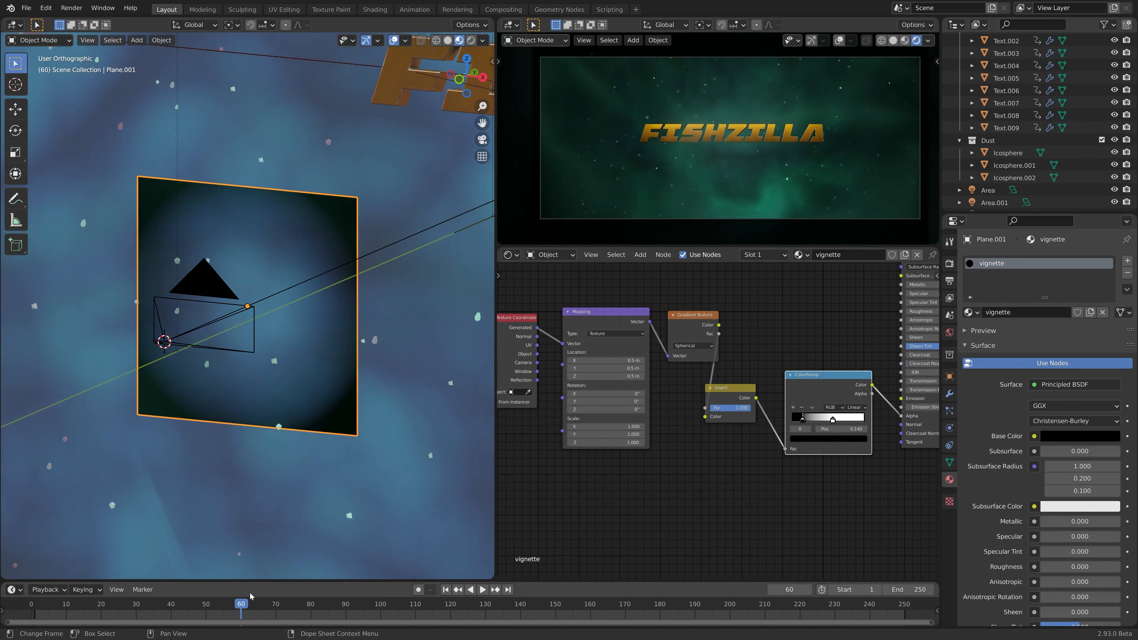
Enable Use Curves in the scene's Color Management render settings and expand the curve editor
click(949, 263)
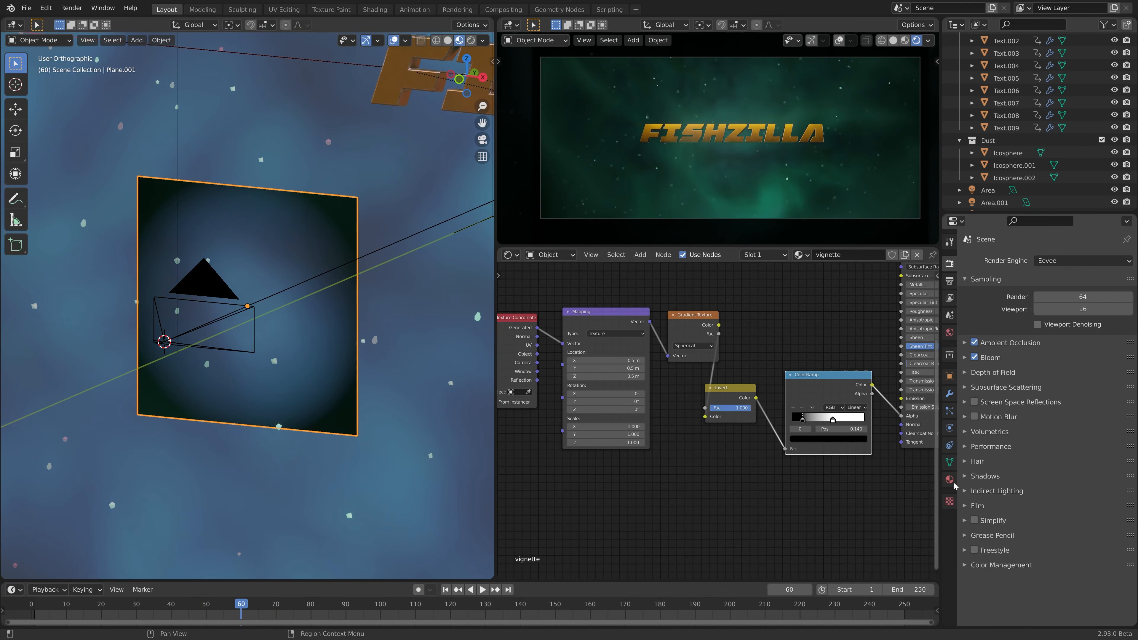
click(987, 565)
scroll(987, 583, down, 3)
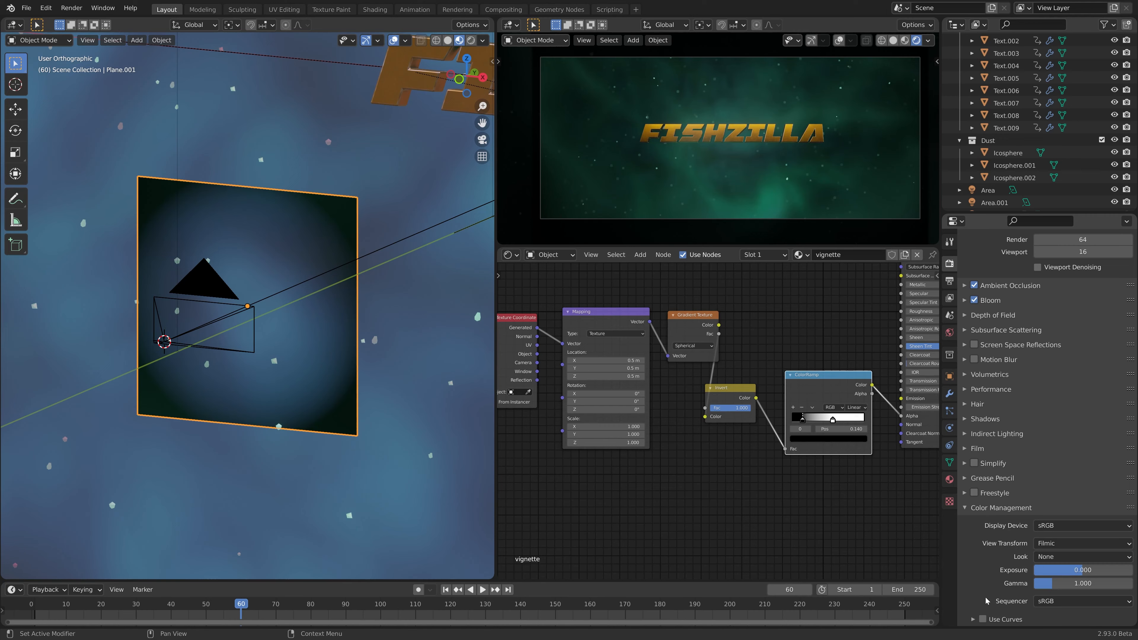
click(974, 619)
click(983, 619)
scroll(984, 620, down, 10)
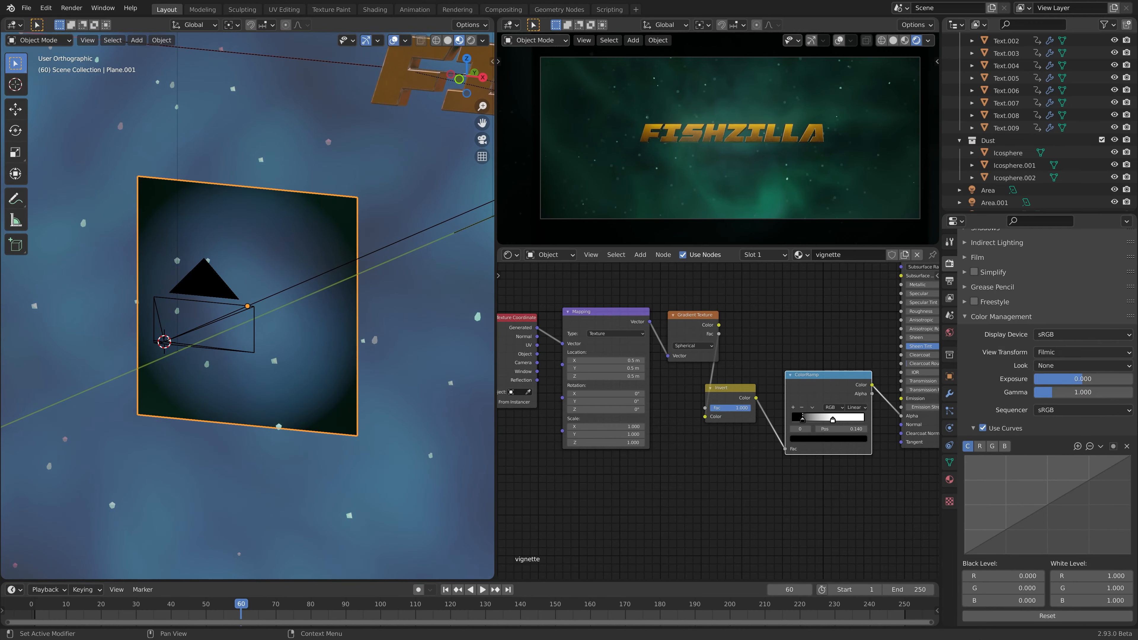
Shape the combined color curve into a gentle contrast curve, lowering the shadows to about X 0.13, Y 0.08 and slightly raising the midtones
drag(989, 541, 985, 546)
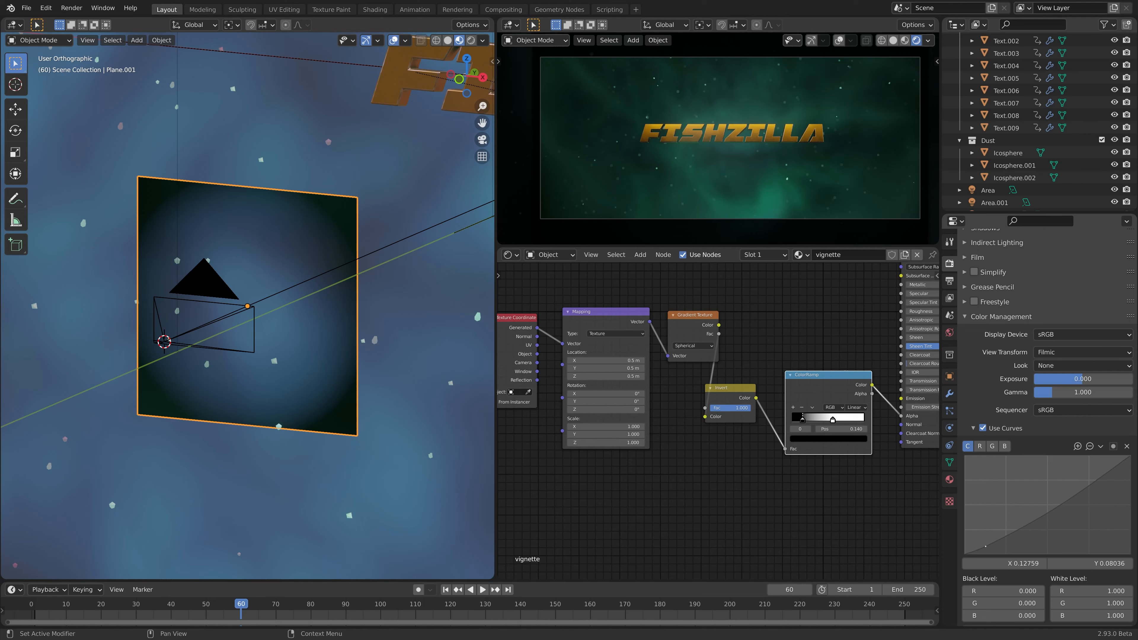
click(1015, 528)
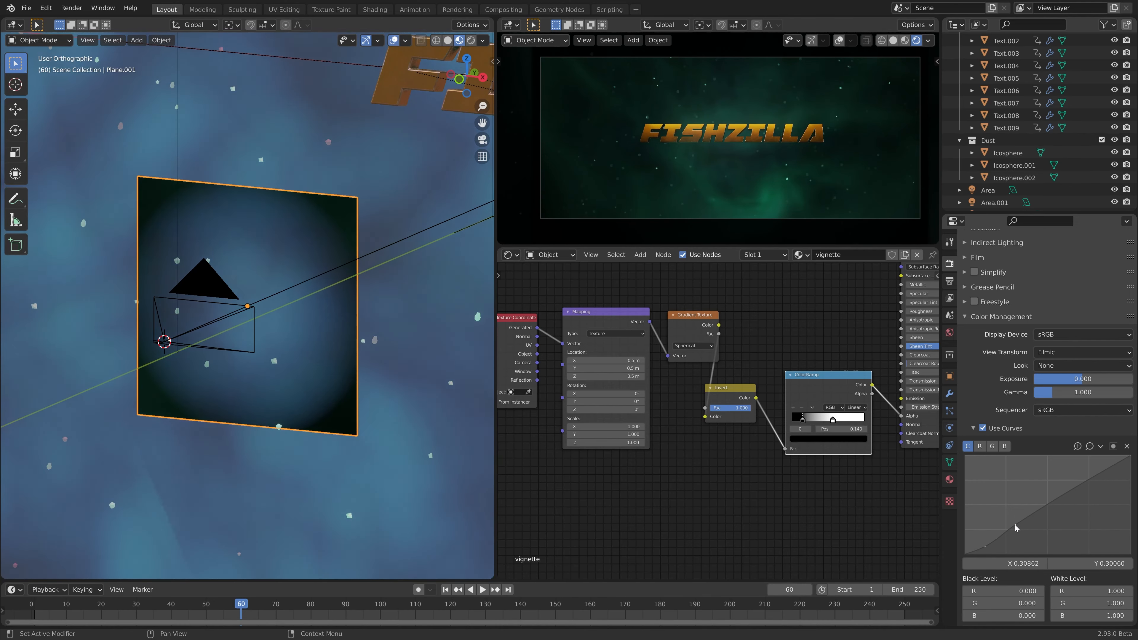
drag(1050, 503, 1051, 493)
drag(983, 547, 1006, 521)
On the blue curve, slightly lower the highlights and lift the shadows to about X 0.17, Y 0.19, then display the green curve
click(1004, 446)
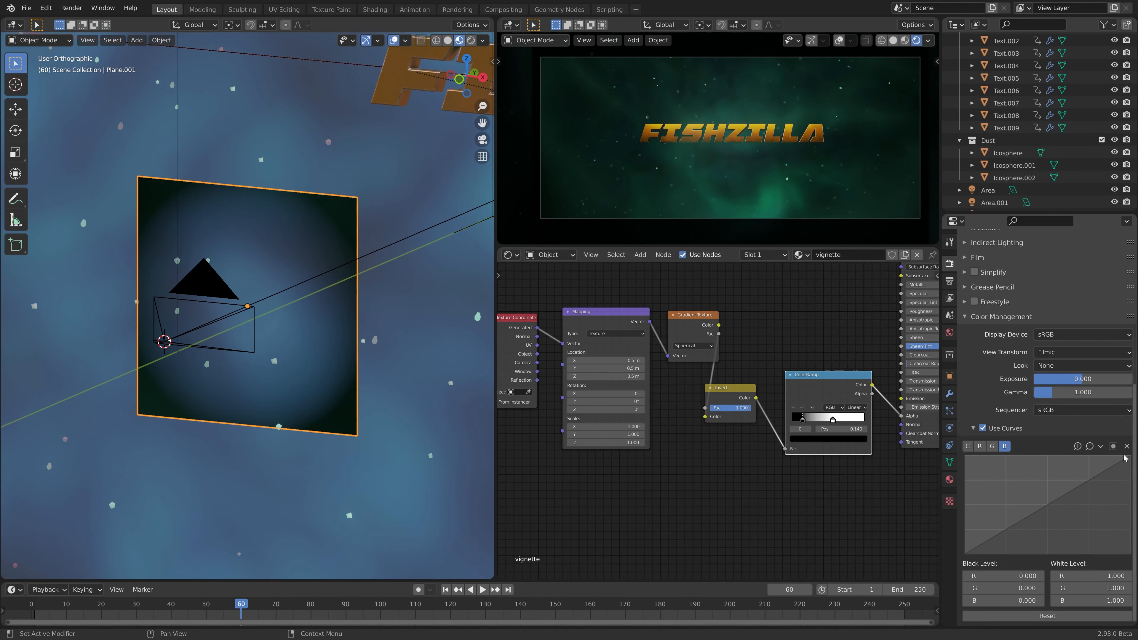
click(1090, 481)
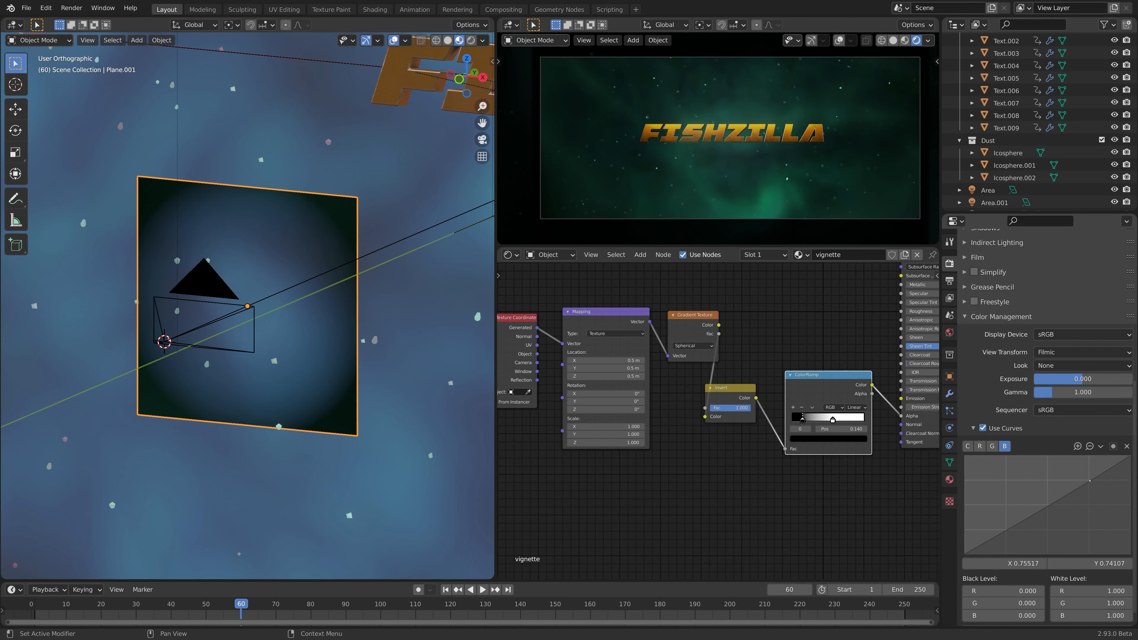
drag(1091, 481, 1093, 484)
click(994, 535)
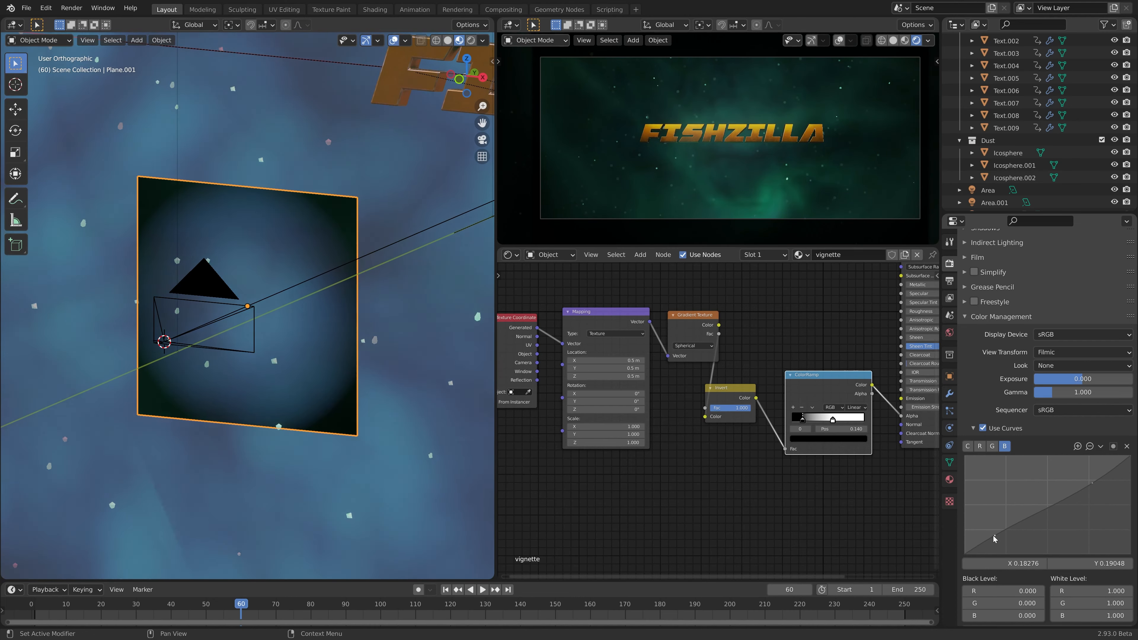
drag(995, 535, 991, 540)
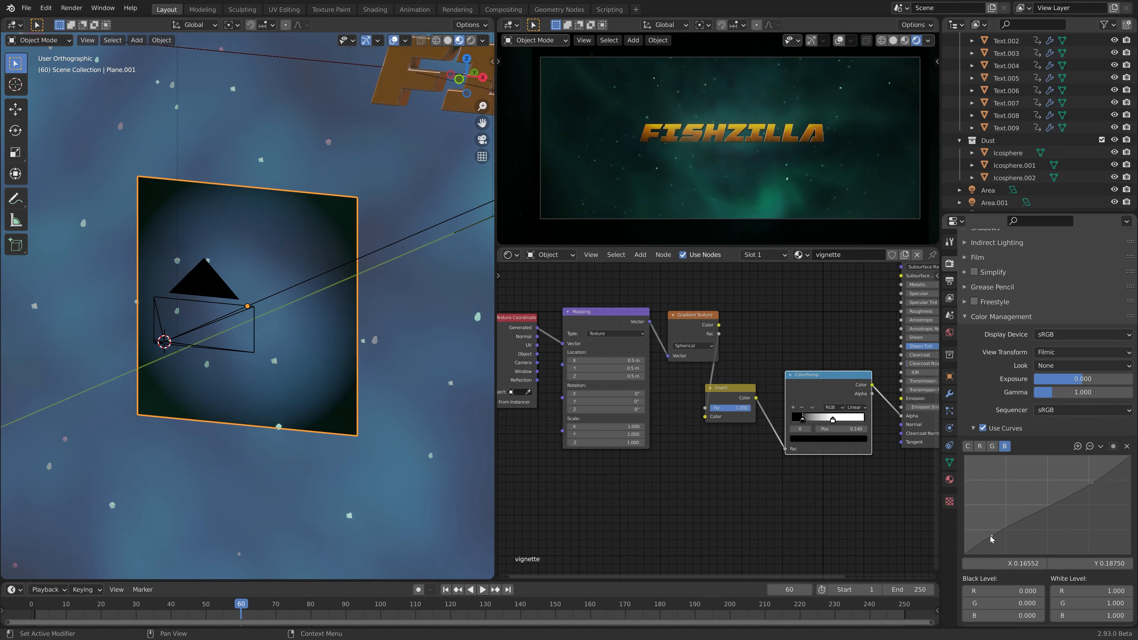
click(993, 446)
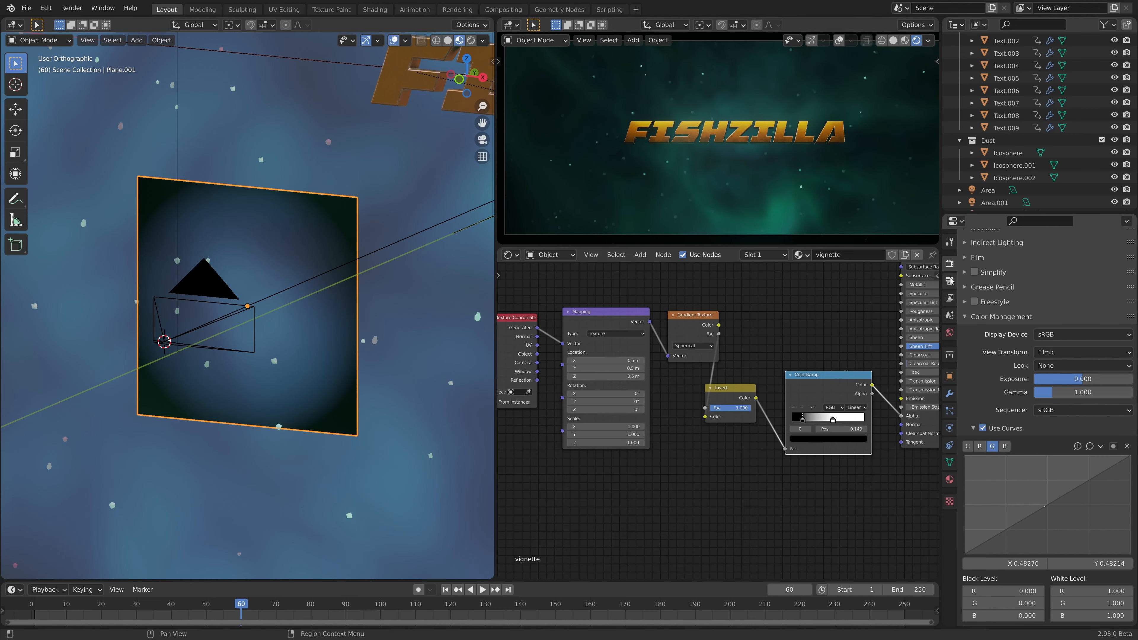
Enable Motion Blur in the Eevee render settings and expand its options
middle_drag(969, 273, 1023, 531)
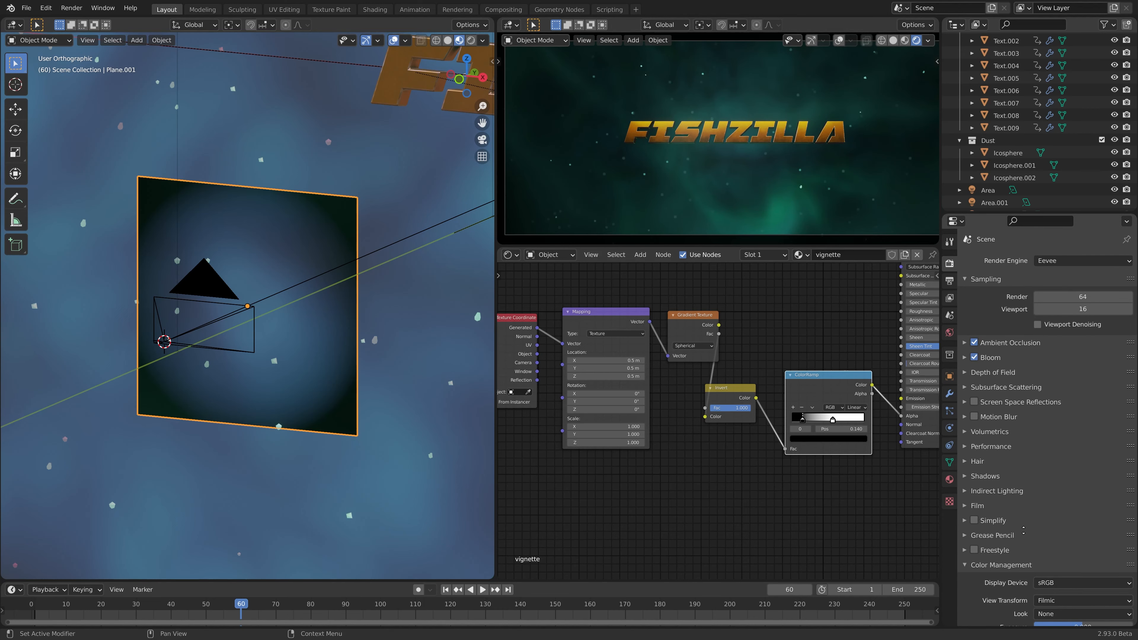
click(974, 416)
click(964, 417)
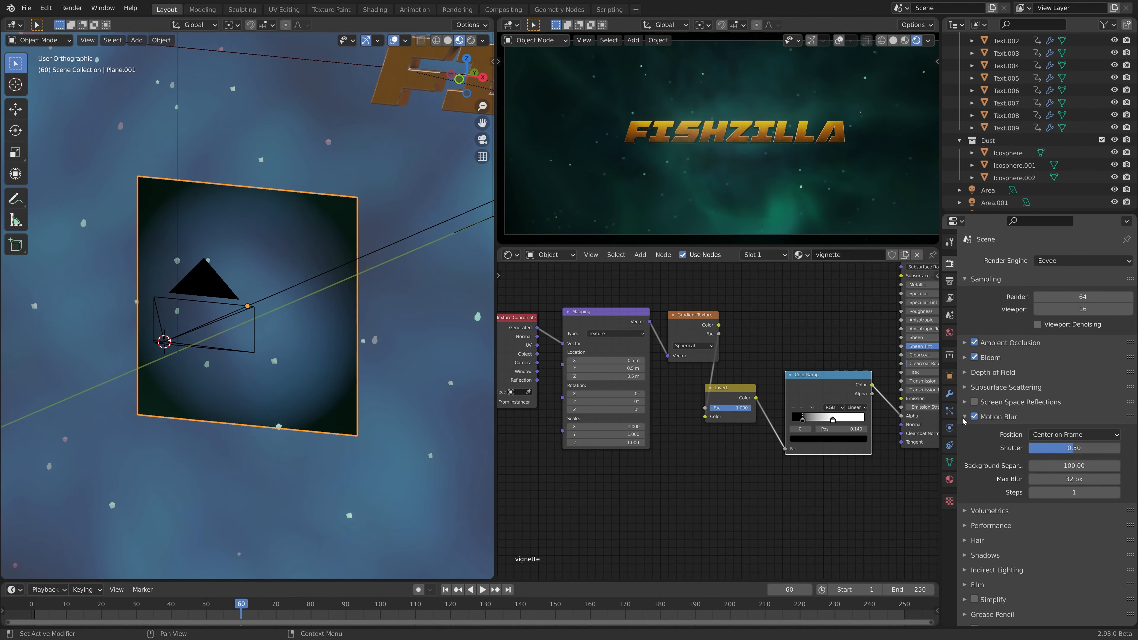
scroll(1077, 503, down, 5)
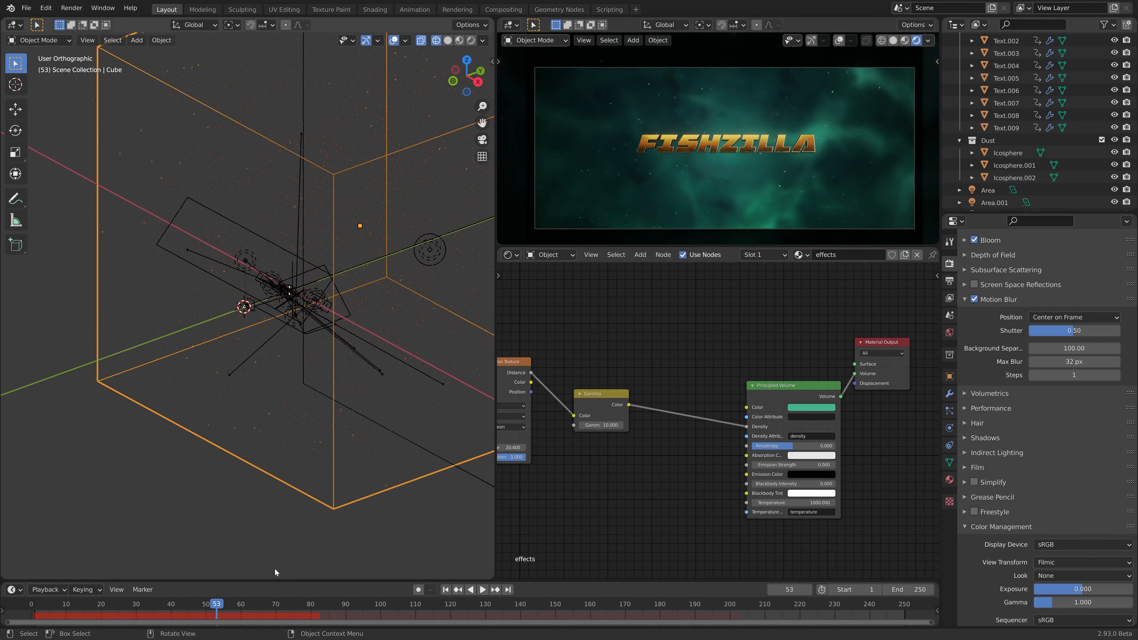
Play and scrub the animation around the title's light flash, stopping at frame 49
key(space)
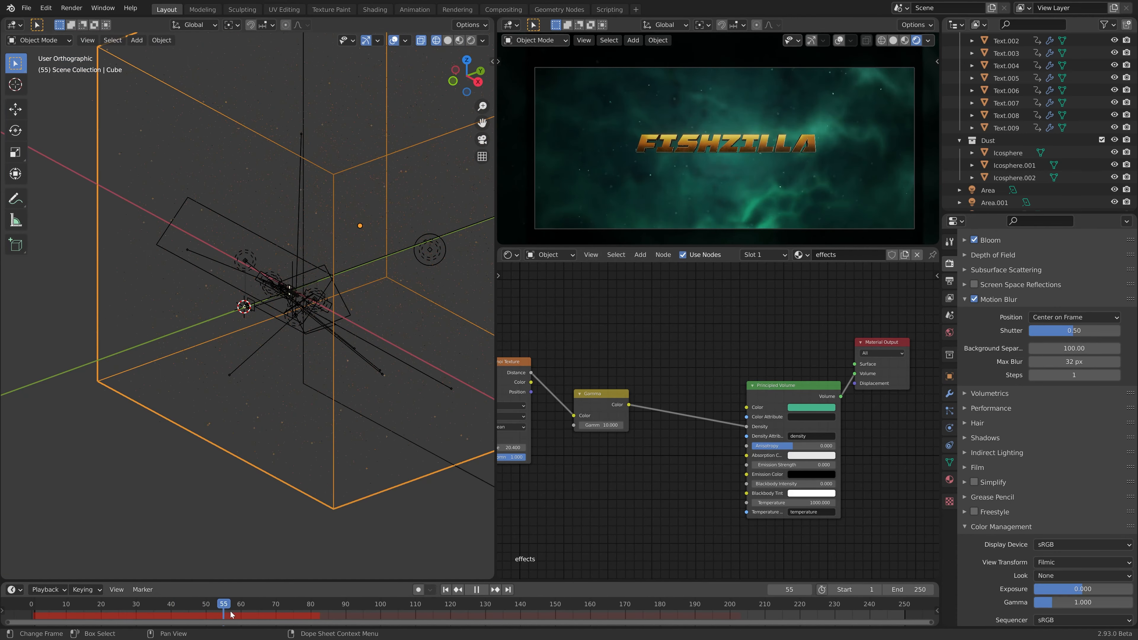
drag(260, 630, 206, 630)
key(space)
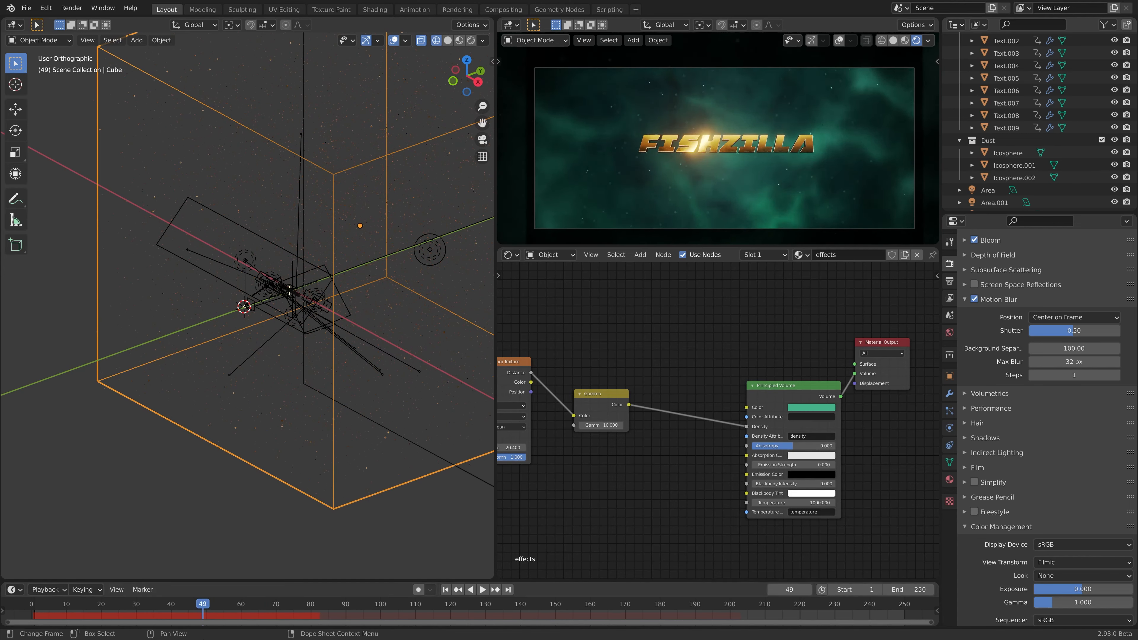